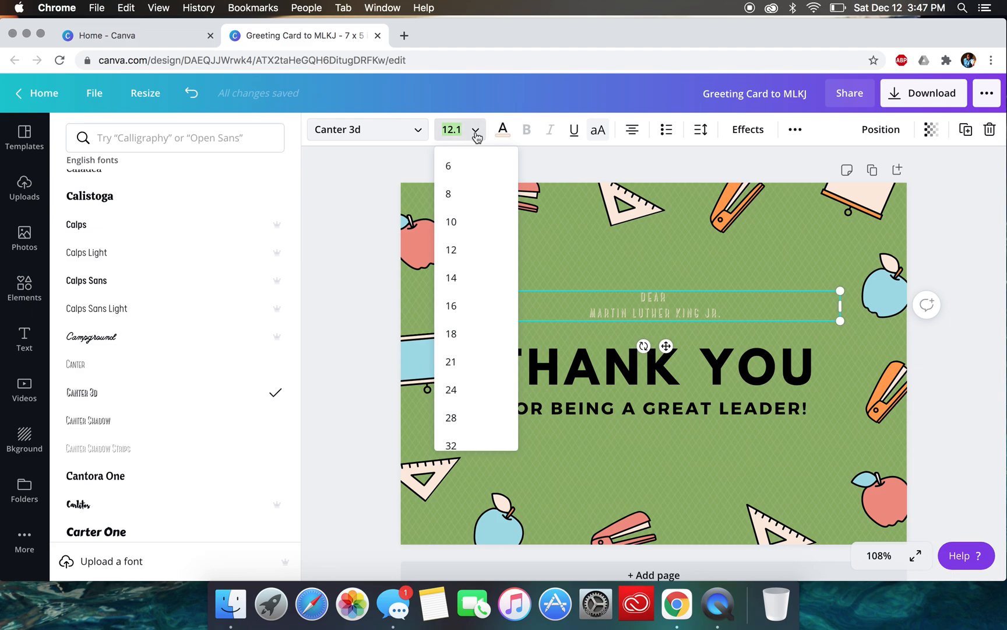
- Set the font size of the "DEAR MARTIN LUTHER KING JR." greeting to 32
click(461, 362)
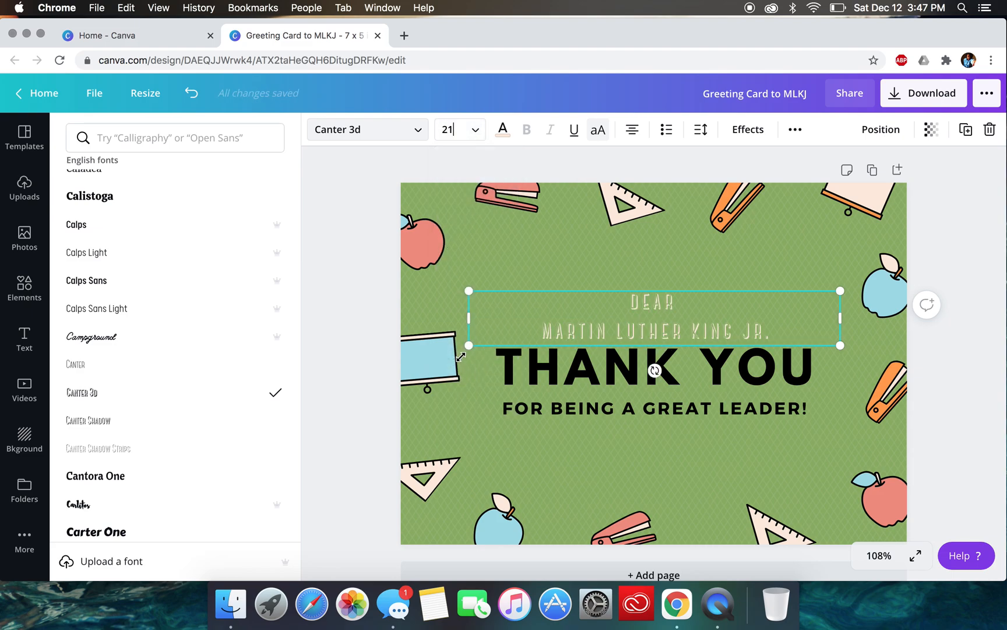
click(473, 129)
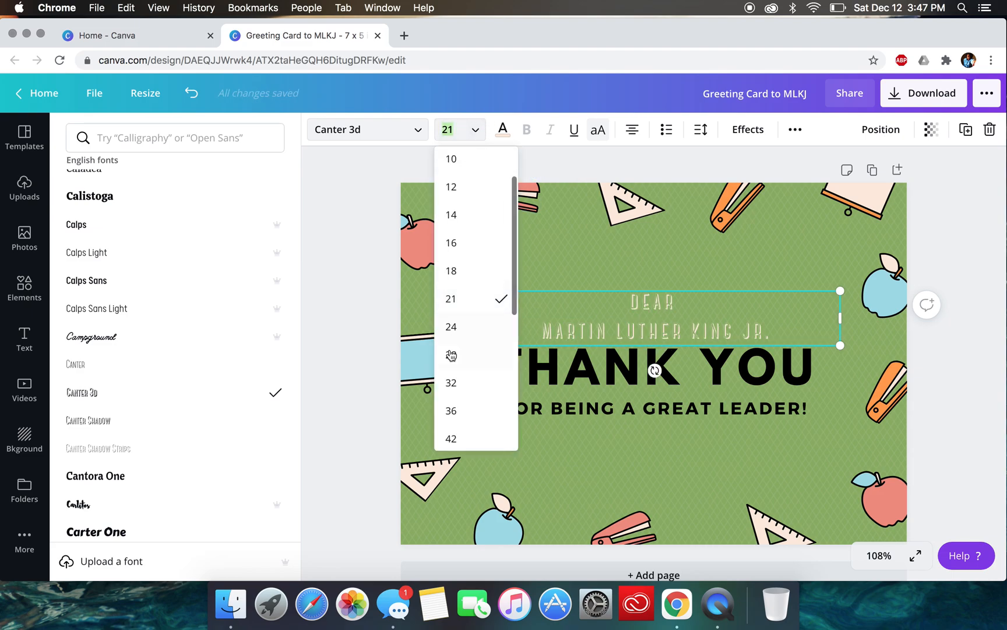
click(463, 382)
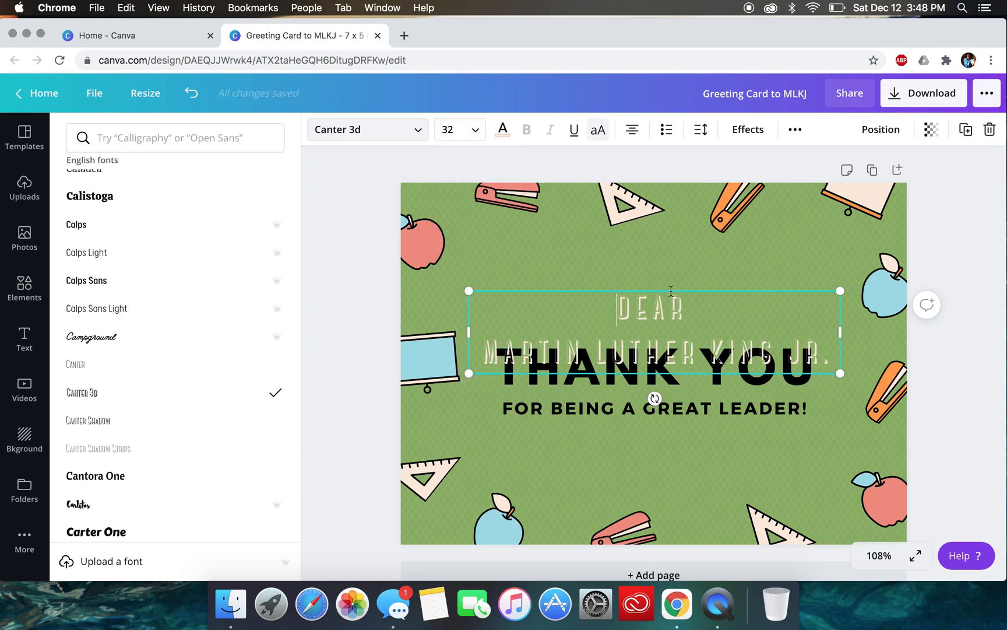
- Move the greeting up so it clears the THANK YOU heading, and add a comma after "DEAR"
drag(667, 290, 667, 264)
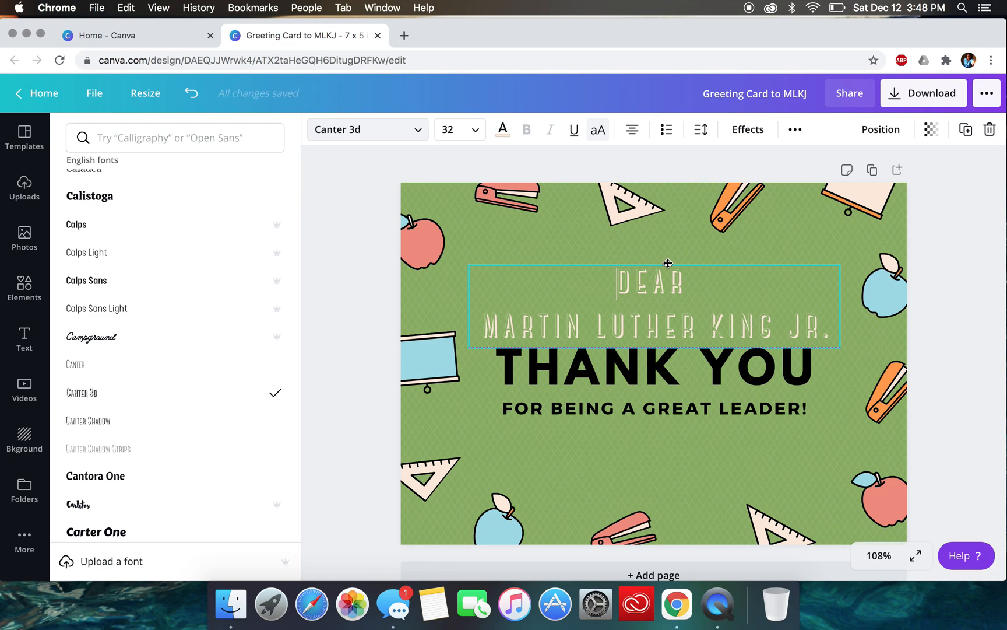
click(683, 281)
text(,)
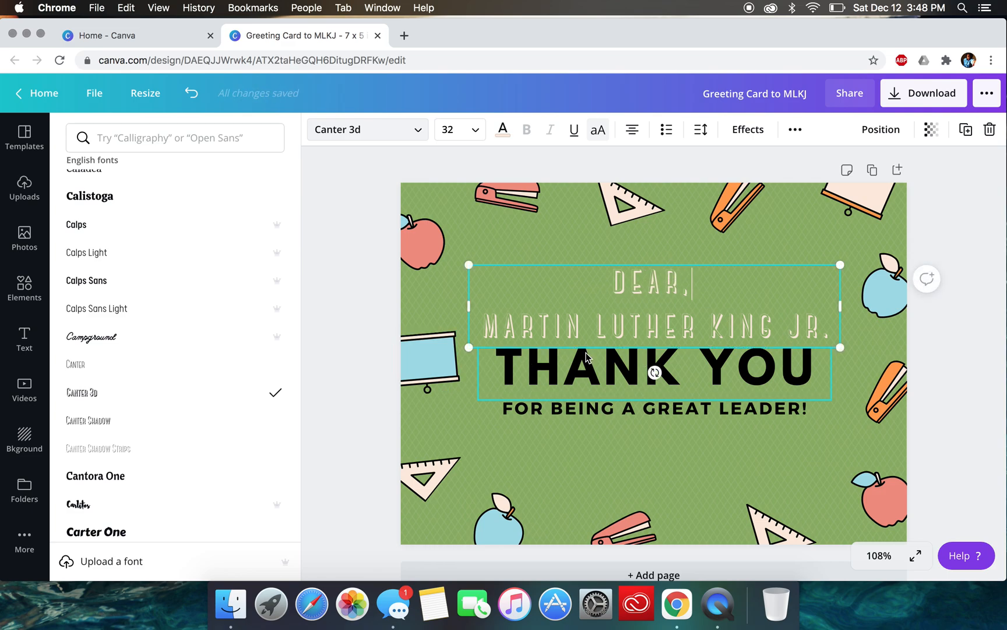
- Change the font of the THANK YOU heading to Coming Soon
click(783, 383)
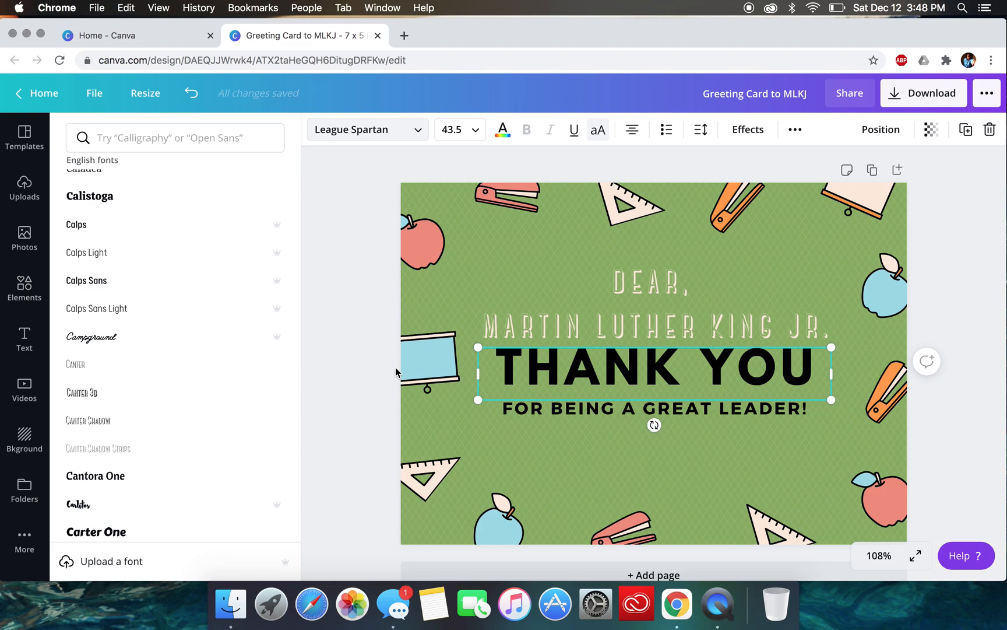
scroll(245, 317, down, 10)
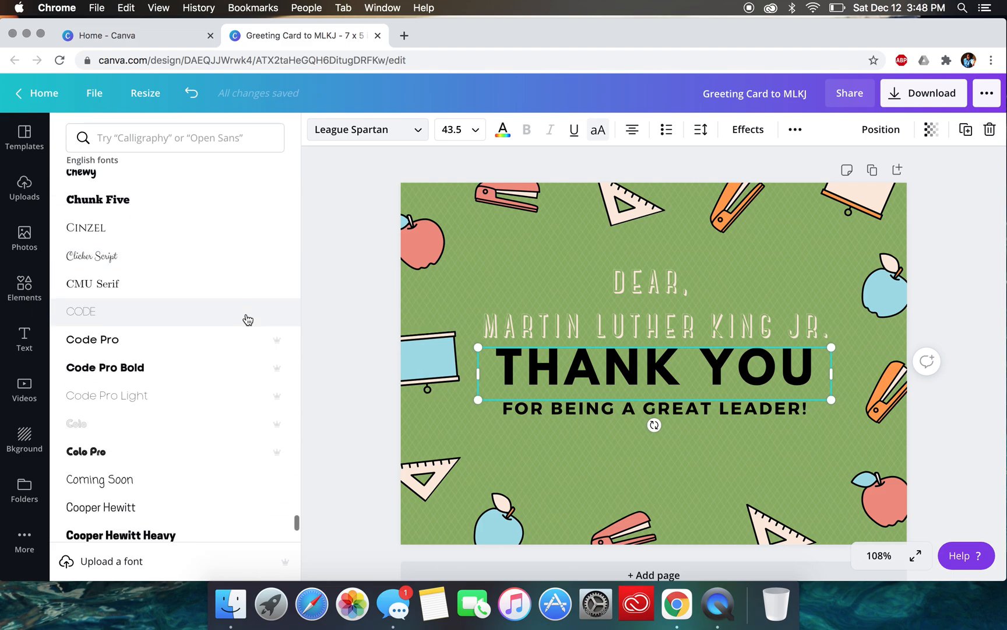
scroll(131, 455, down, 3)
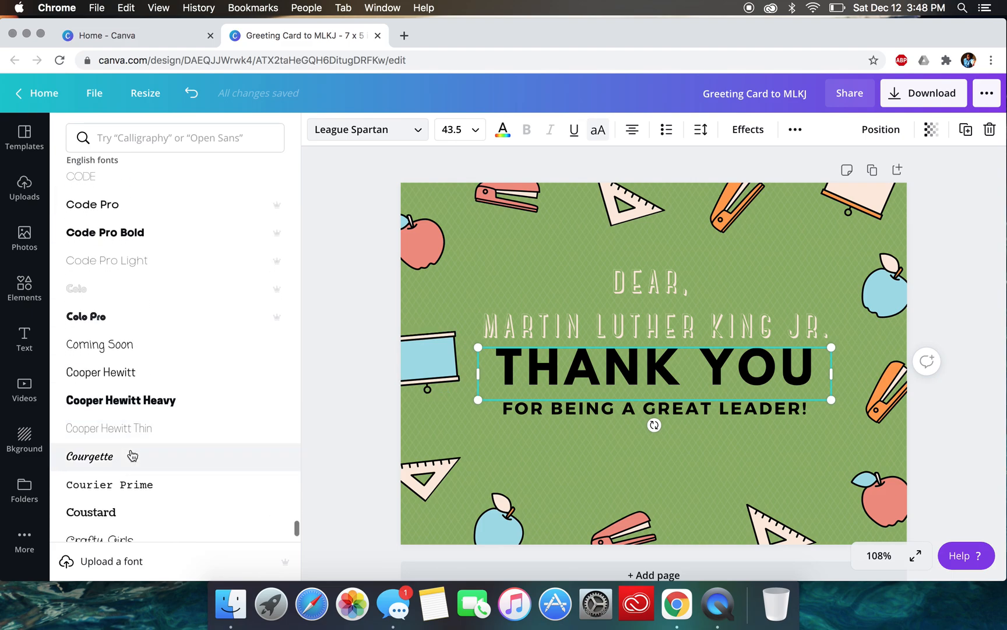
click(133, 342)
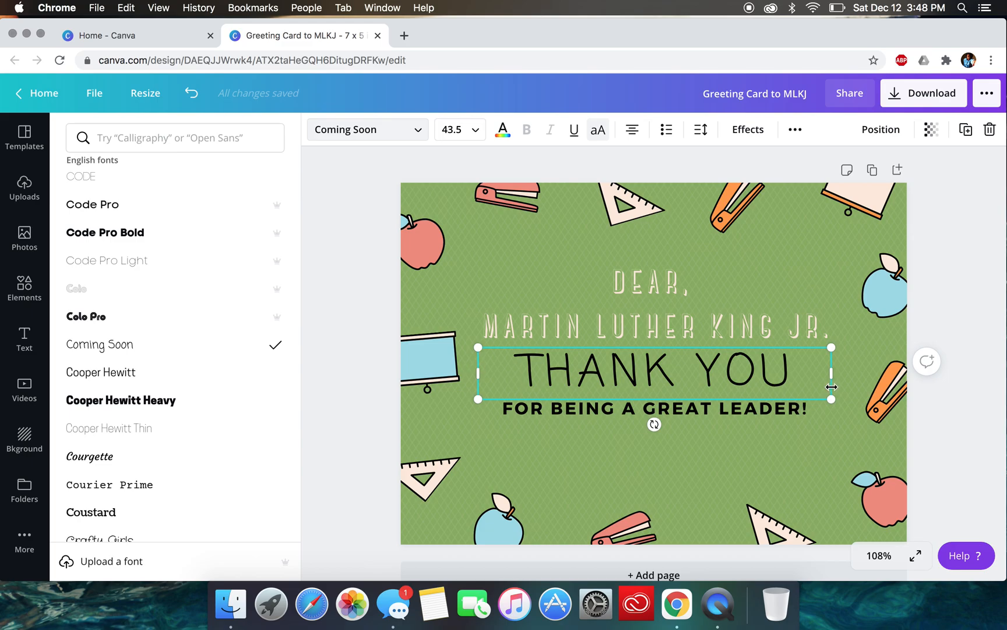
- Delete the THANK YOU heading from the card
click(820, 407)
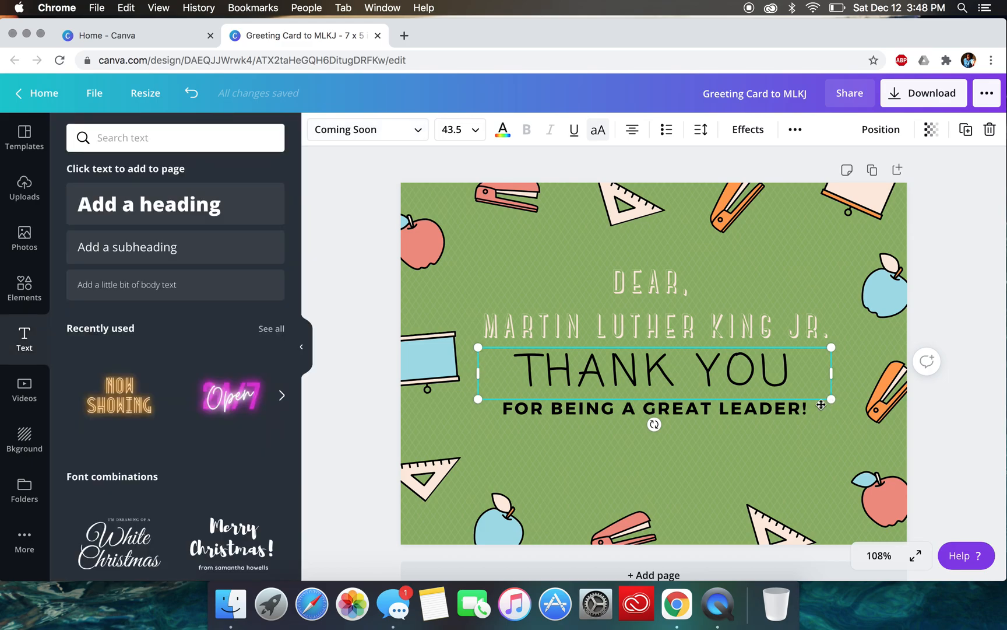
click(816, 344)
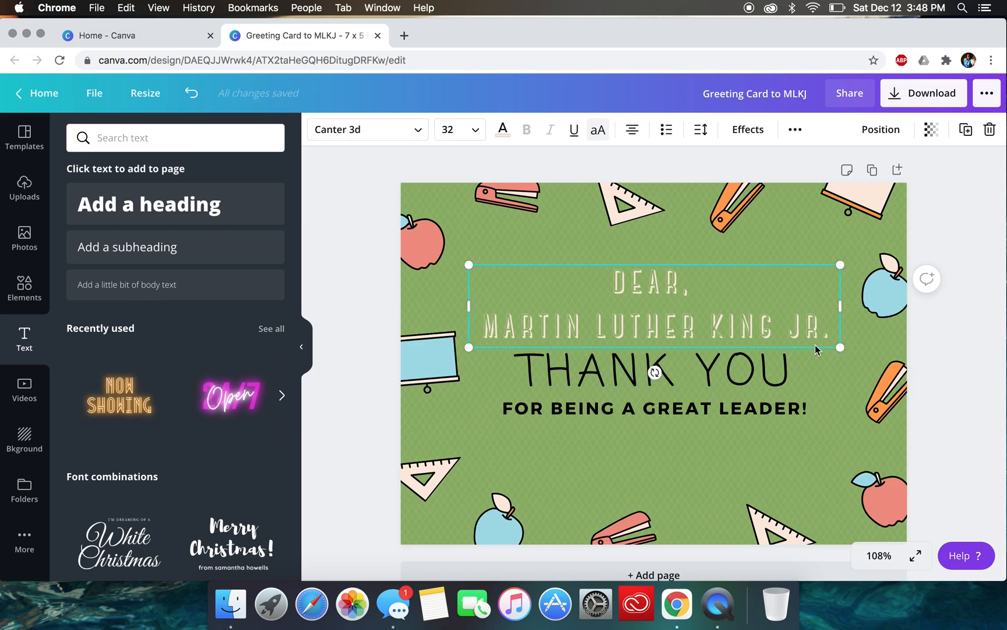
click(805, 358)
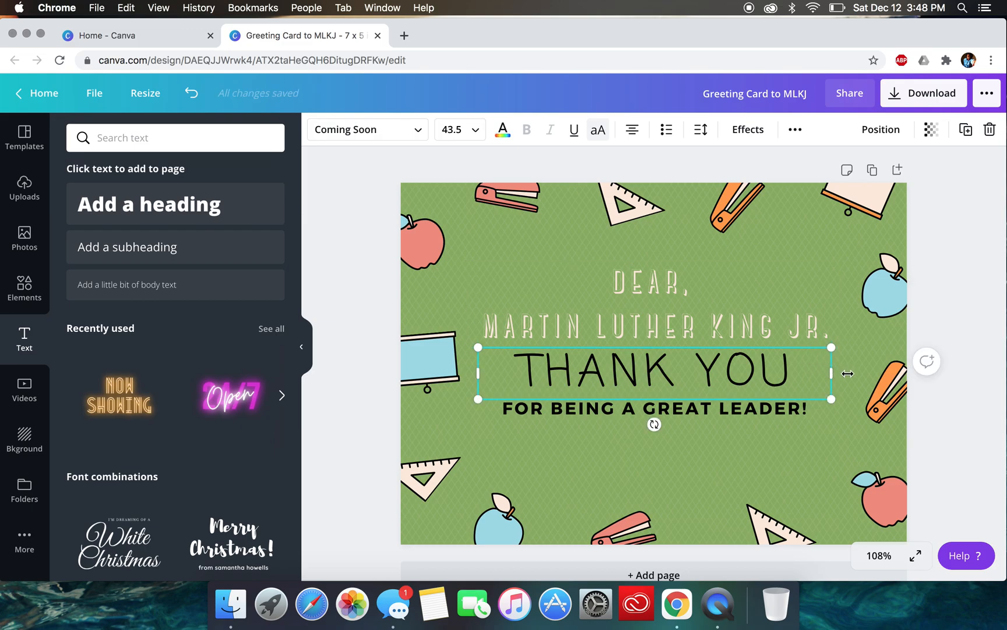
key(Return)
key(BackSpace)
click(818, 401)
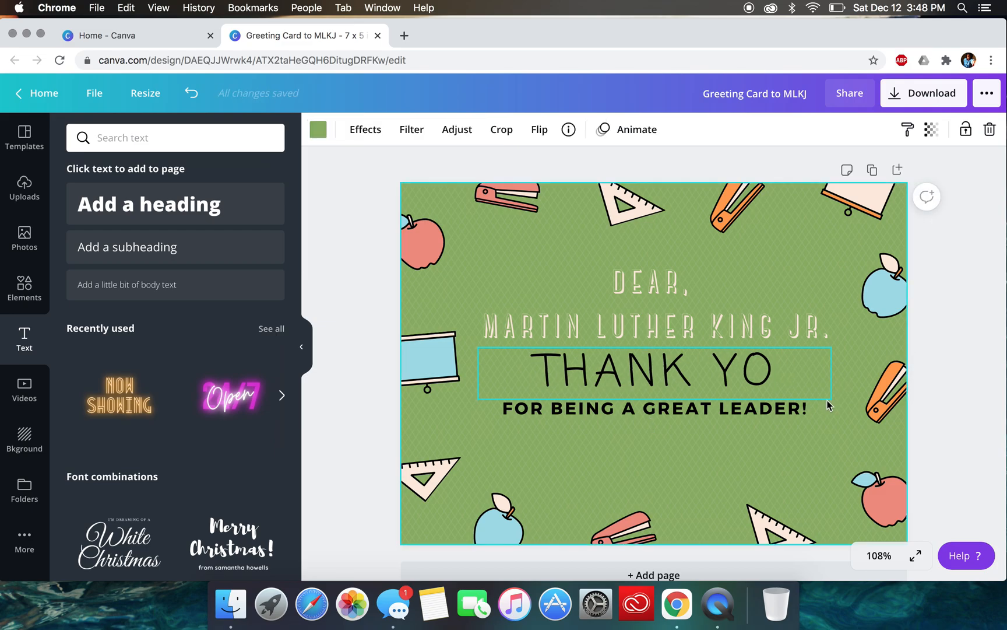
click(828, 400)
key(BackSpace)
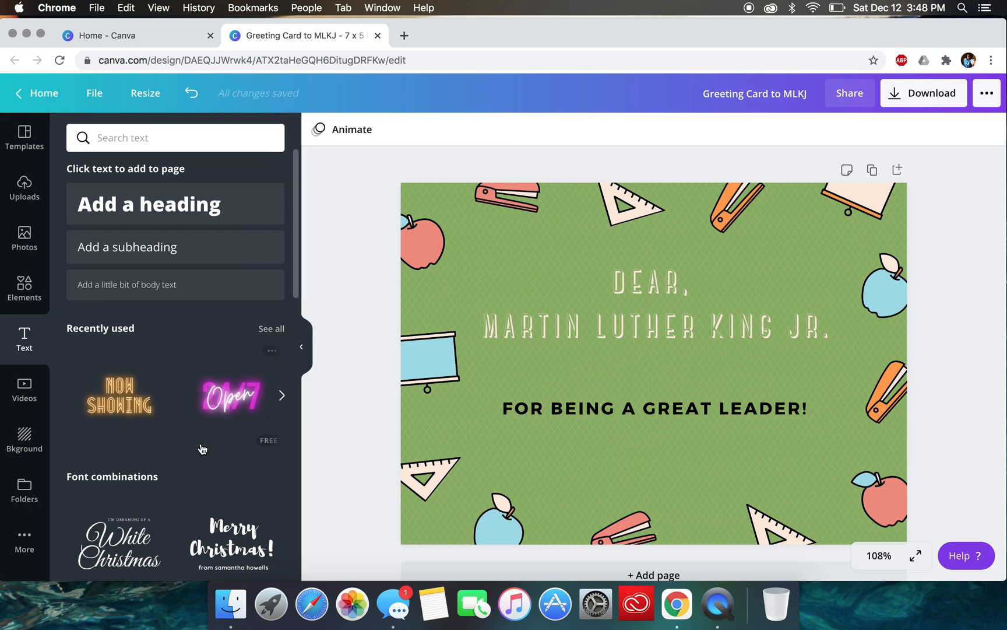
- Look through the ready-made font combinations for a replacement thank-you design
scroll(175, 408, down, 5)
scroll(143, 454, down, 10)
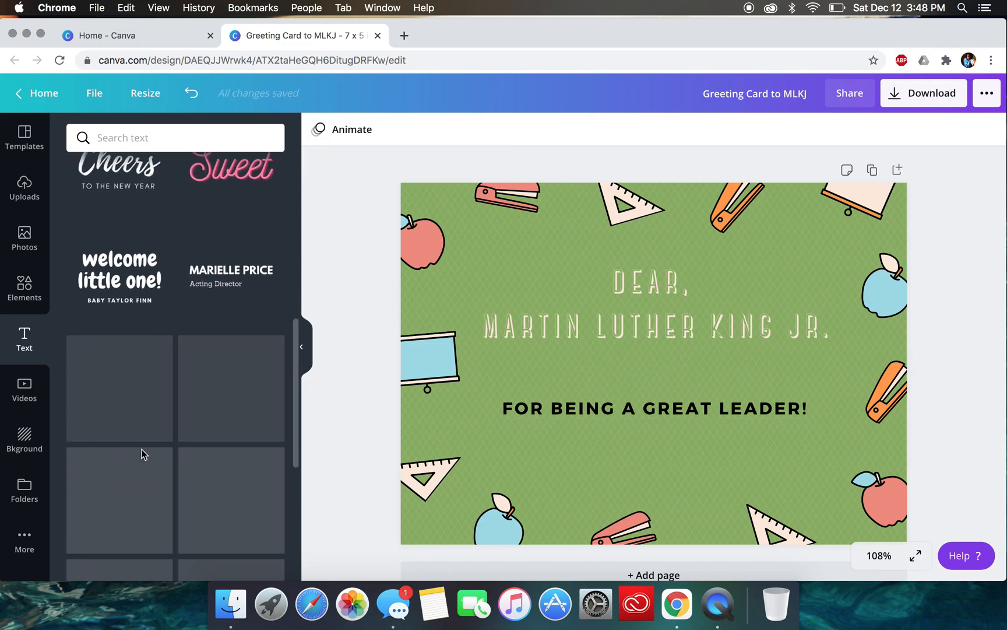
scroll(142, 455, down, 6)
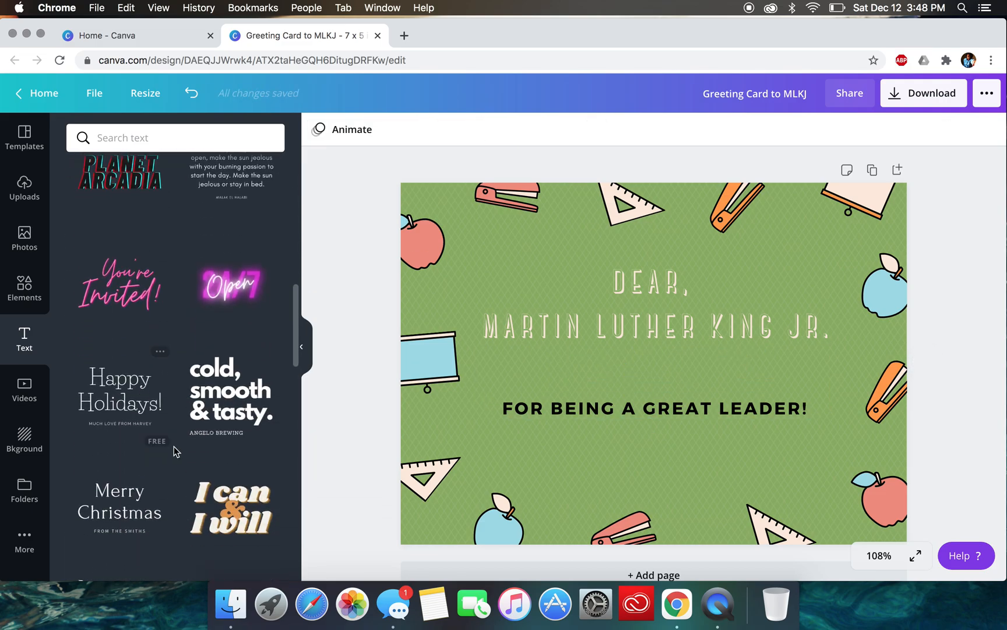
scroll(154, 493, down, 9)
scroll(155, 493, down, 10)
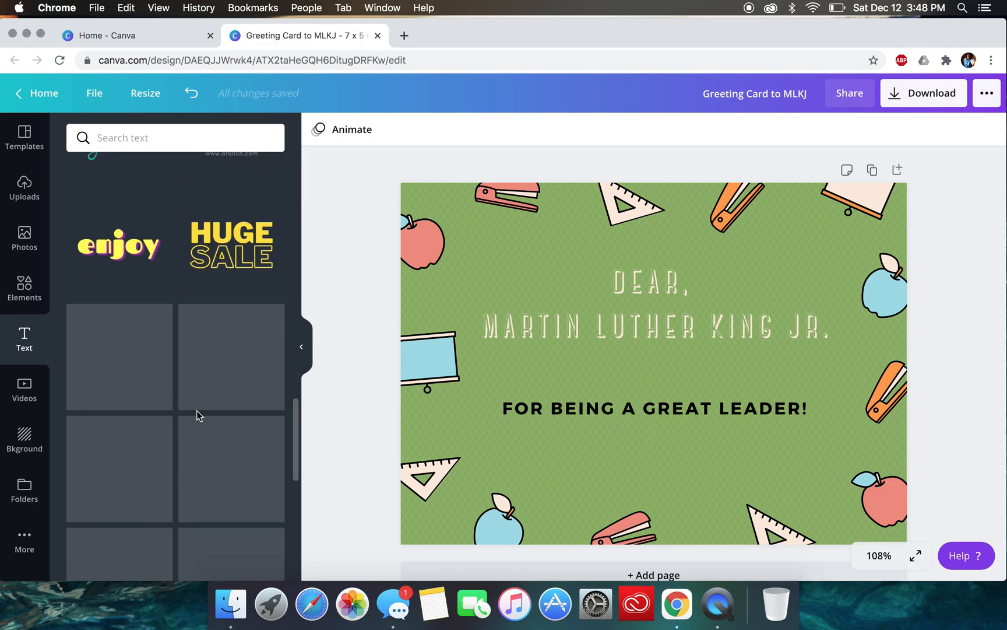
scroll(147, 344, down, 8)
scroll(150, 345, up, 10)
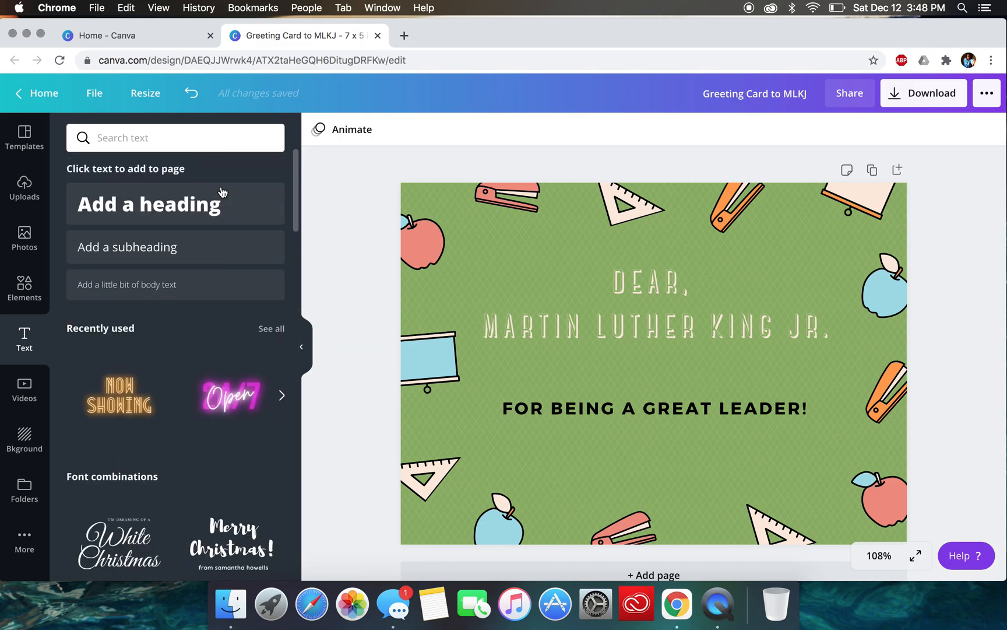
click(565, 412)
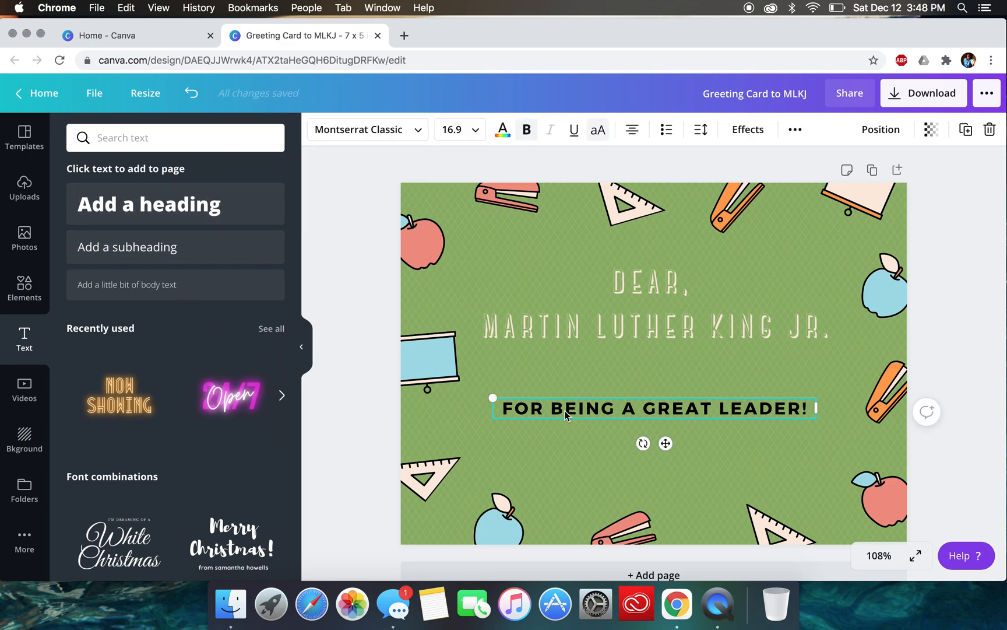
click(421, 132)
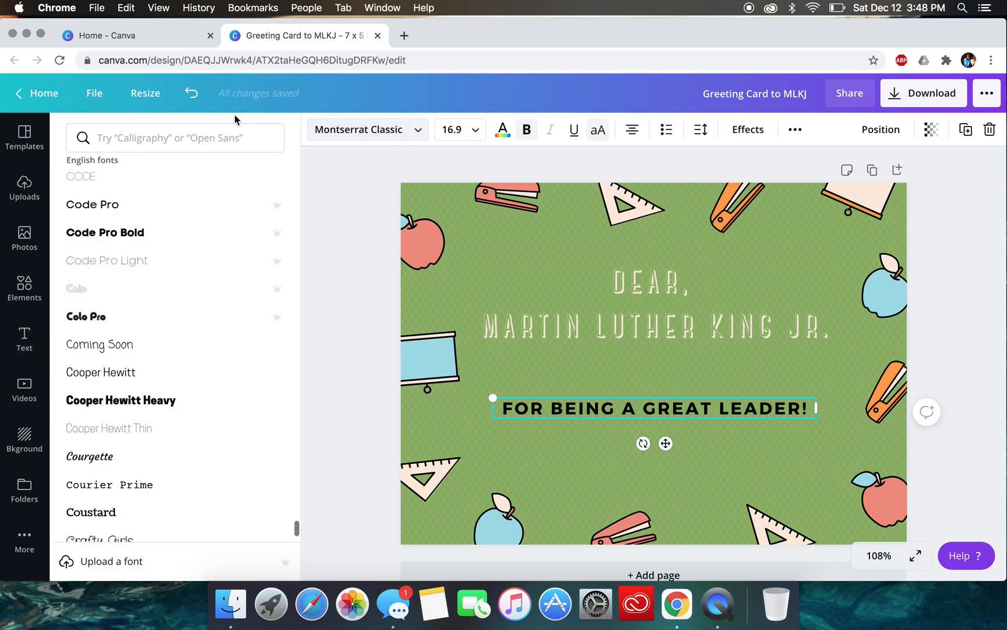
click(378, 383)
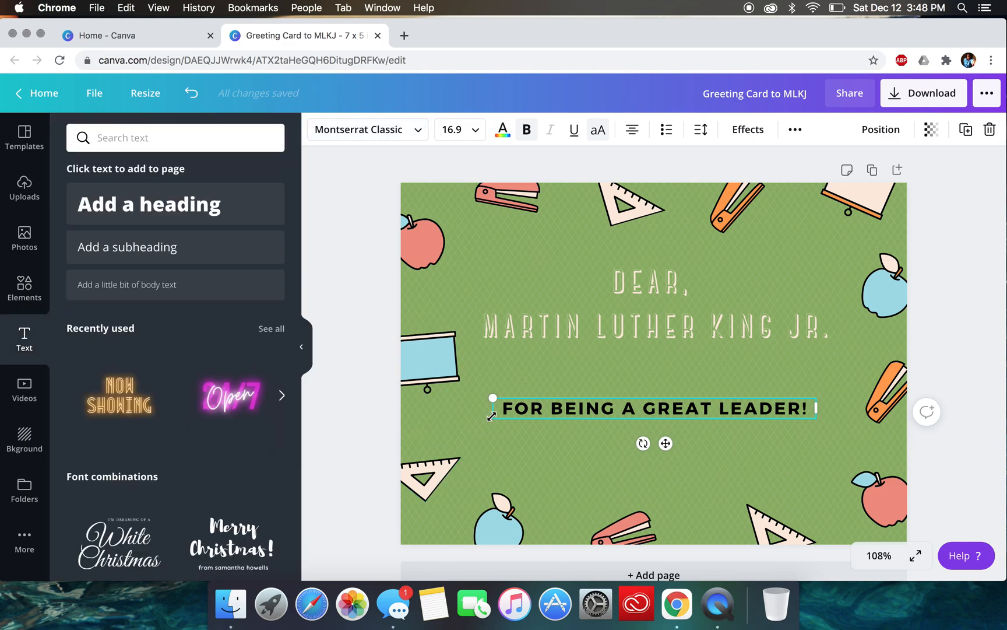
- Add the slanted script "Thank you!" font combination to the card
scroll(153, 441, down, 15)
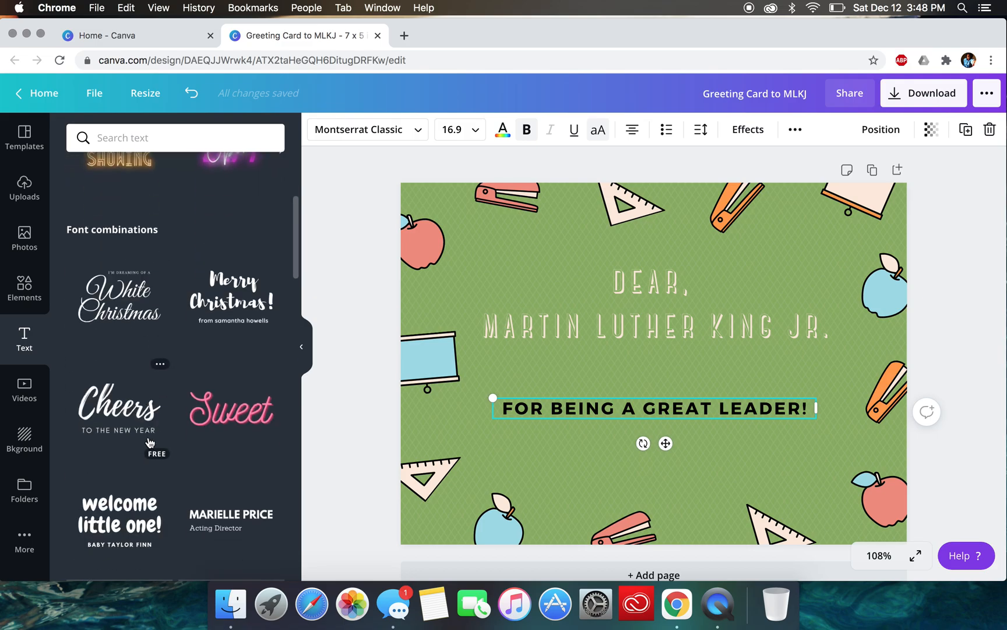
scroll(149, 443, down, 8)
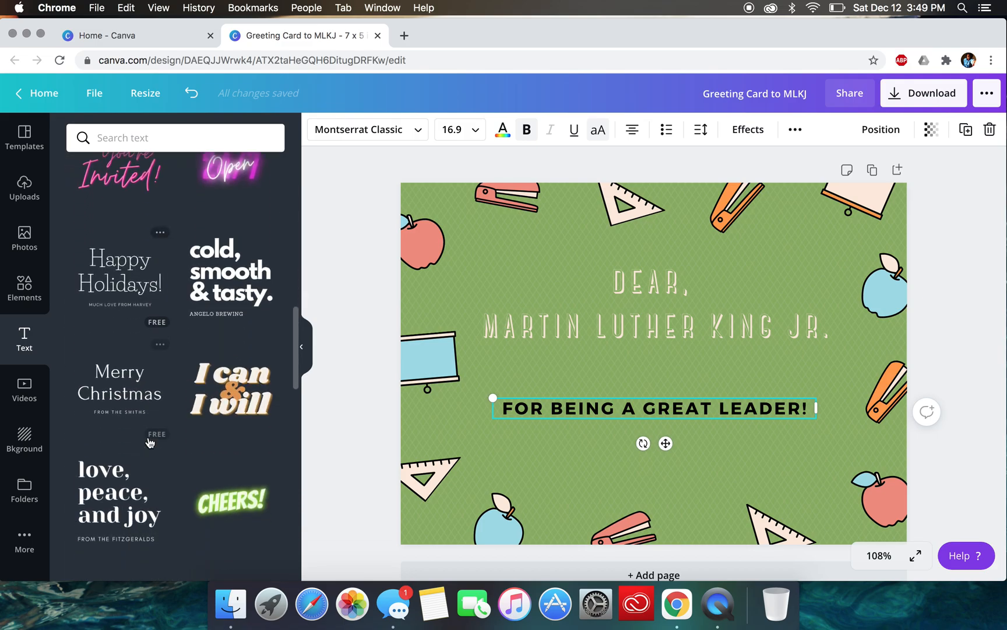
scroll(149, 443, down, 5)
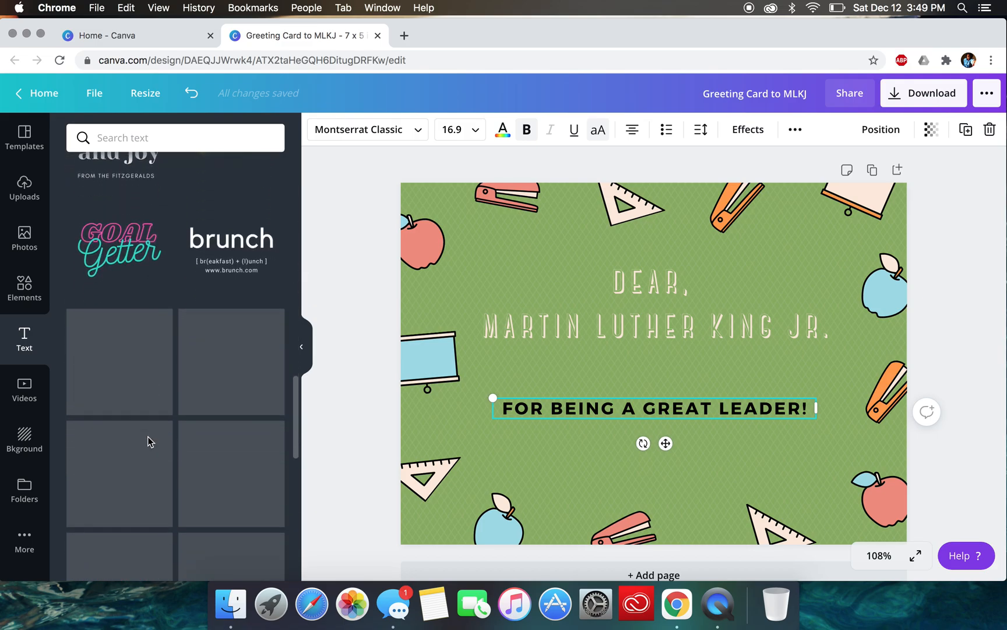
scroll(150, 443, down, 8)
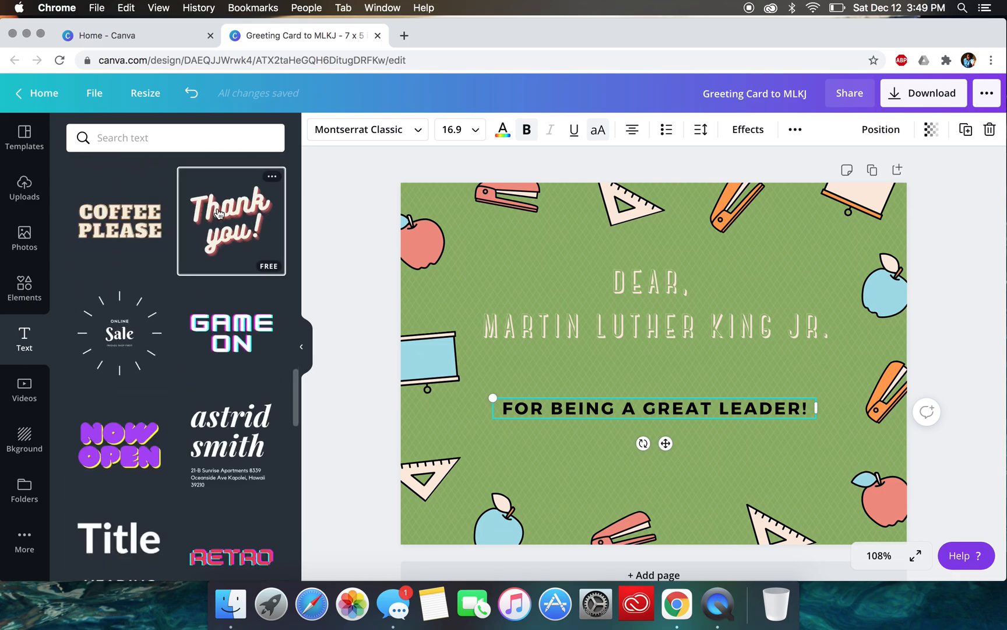
click(231, 221)
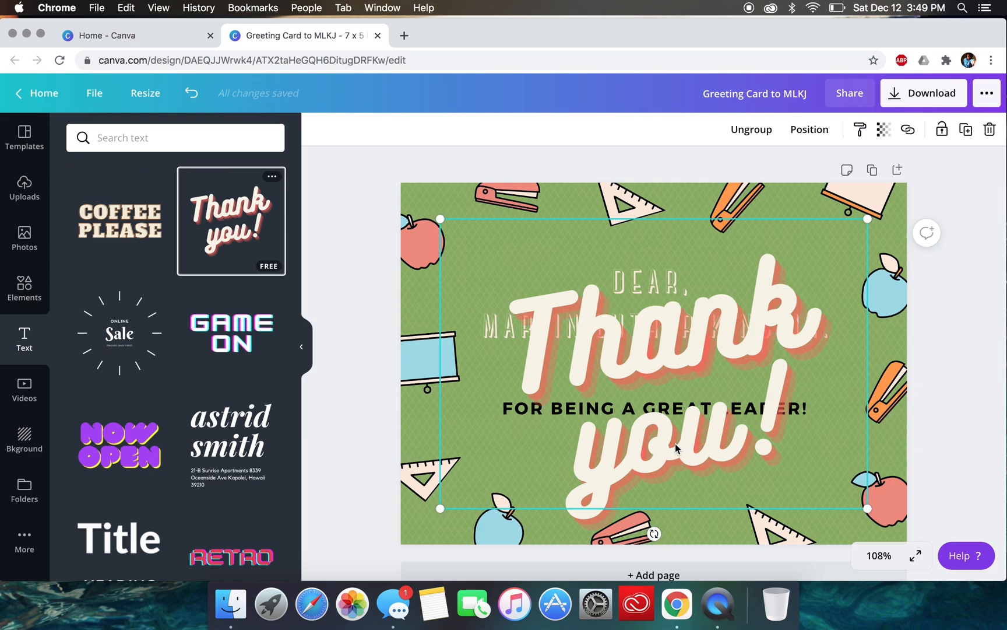
- Overwrite the word "Thank" in the added design with sample letters and change it back to "Thank"
click(644, 367)
double_click(796, 328)
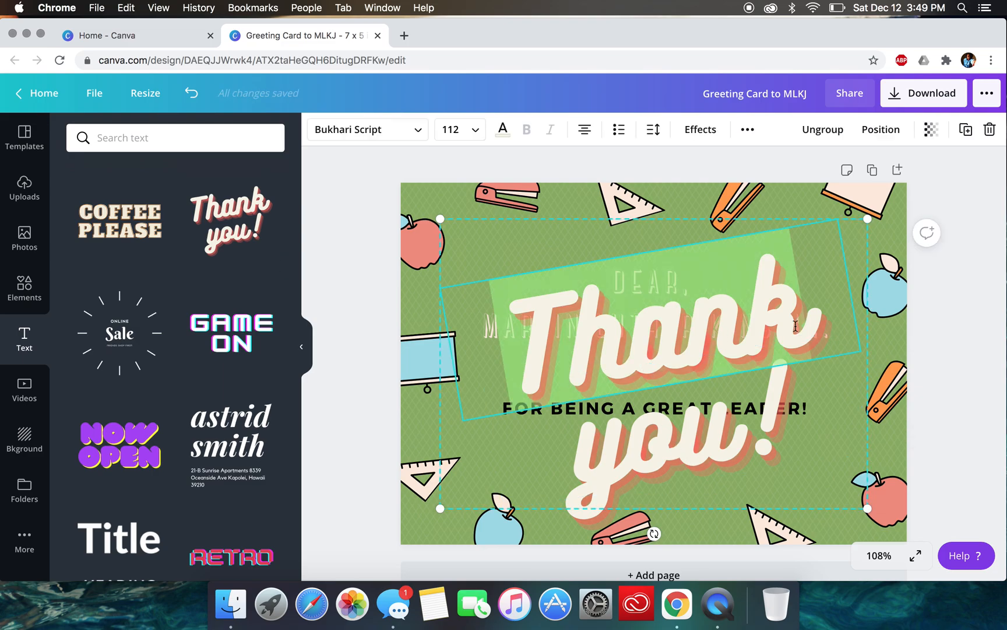
text(hfjah)
key(BackSpace)
key(BackSpace)
key(BackSpace)
key(BackSpace)
key(BackSpace)
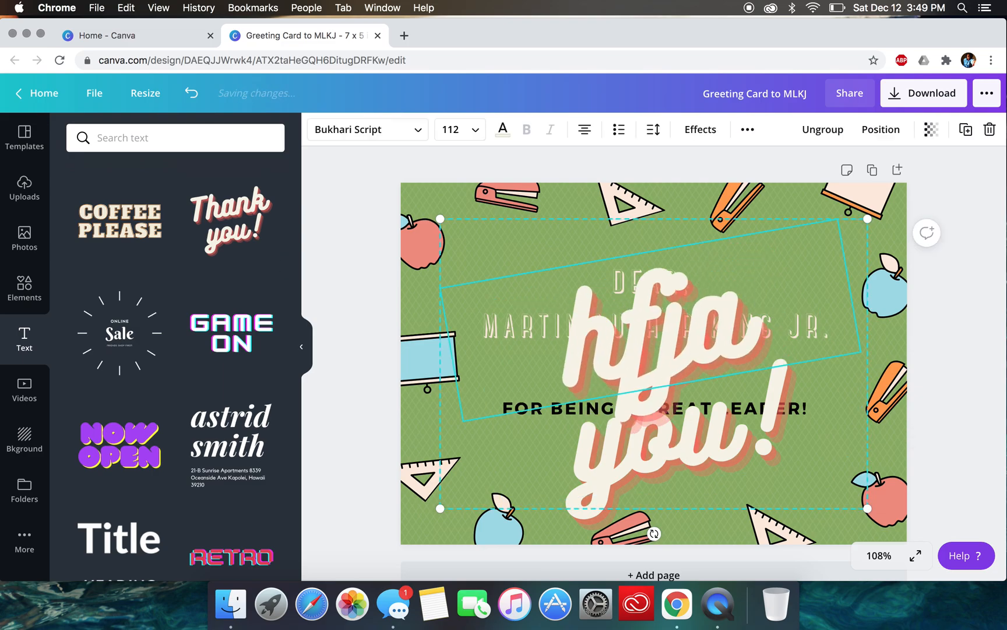
text(Thank)
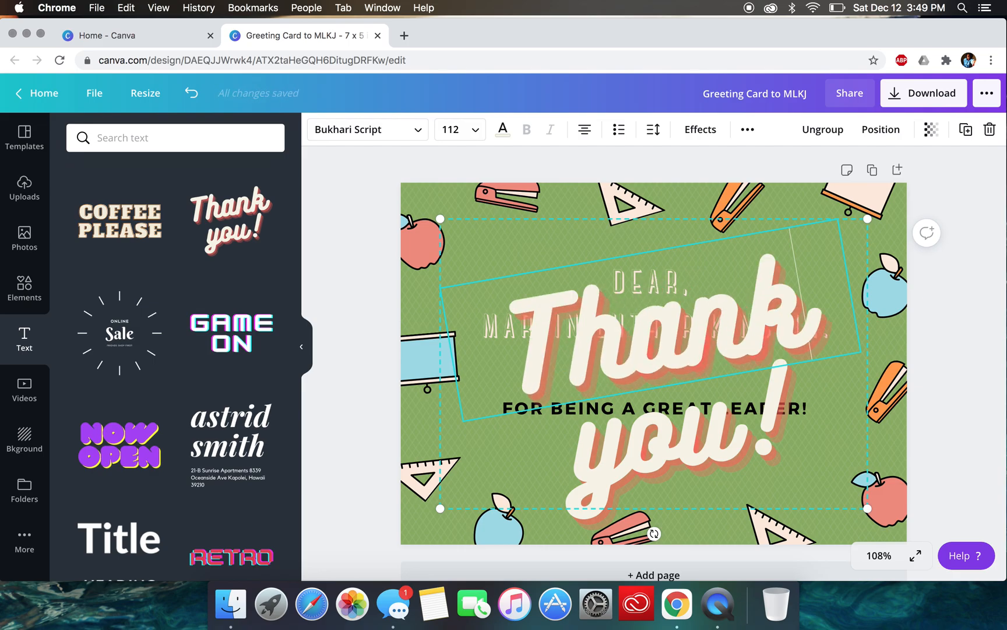
- Scale the "Thank you!" design down to fit centred under the greeting, and move the "FOR BEING A GREAT LEADER!" line below it
drag(868, 508, 595, 323)
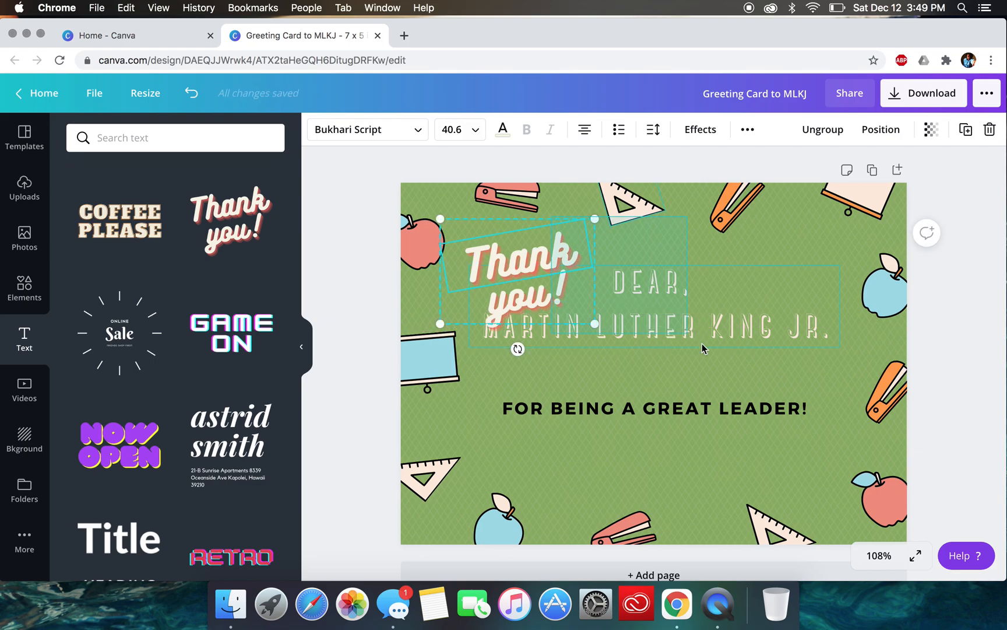
click(719, 350)
click(359, 294)
click(513, 285)
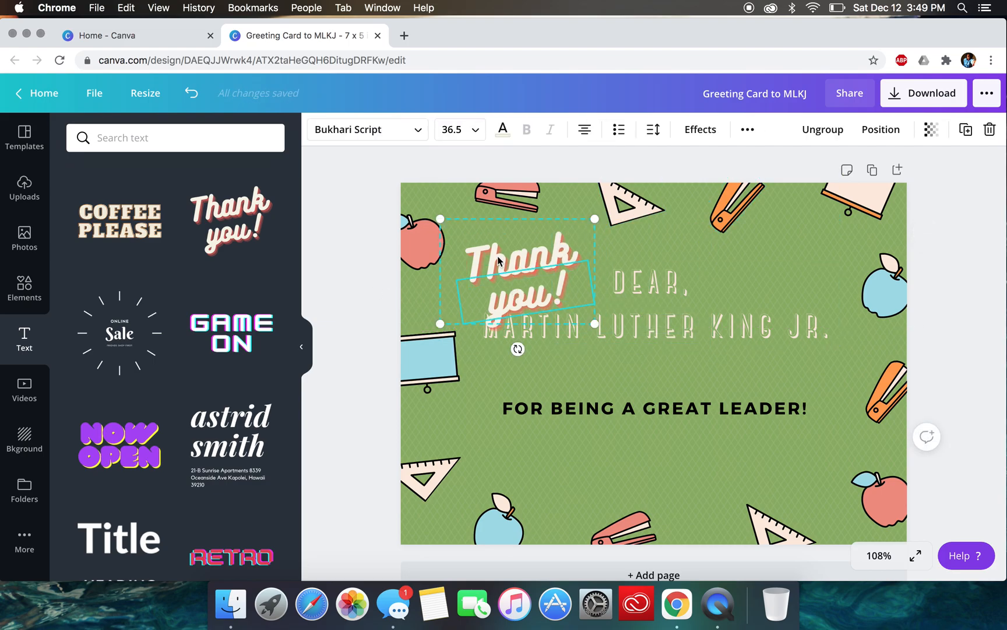
drag(478, 222, 603, 333)
click(527, 404)
drag(521, 402, 521, 452)
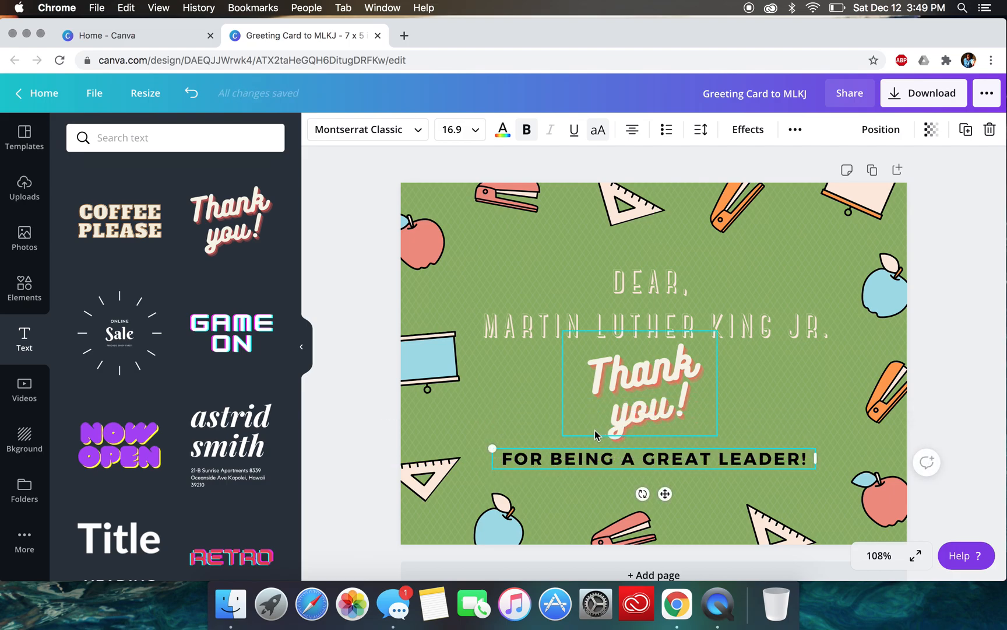
- Set the "FOR BEING A GREAT LEADER!" line to font size 14 and the Code Pro Light font
click(477, 133)
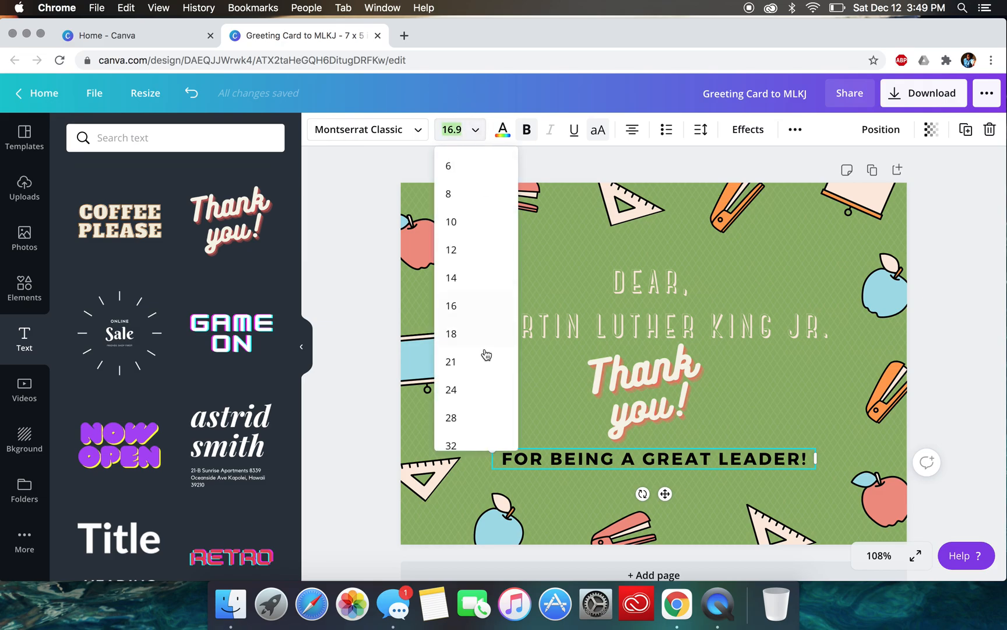
click(466, 278)
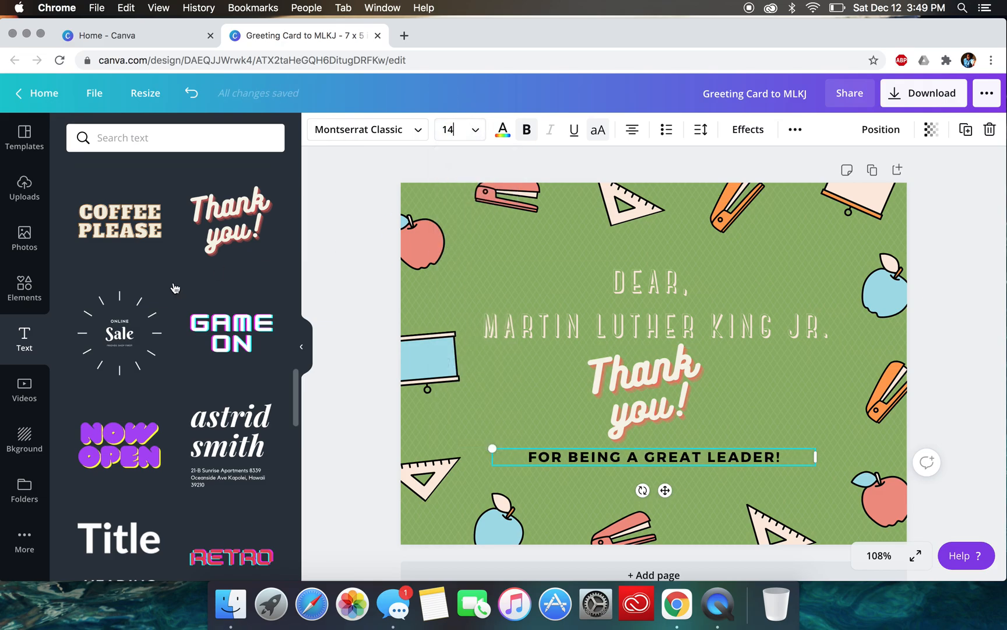
click(416, 133)
click(164, 294)
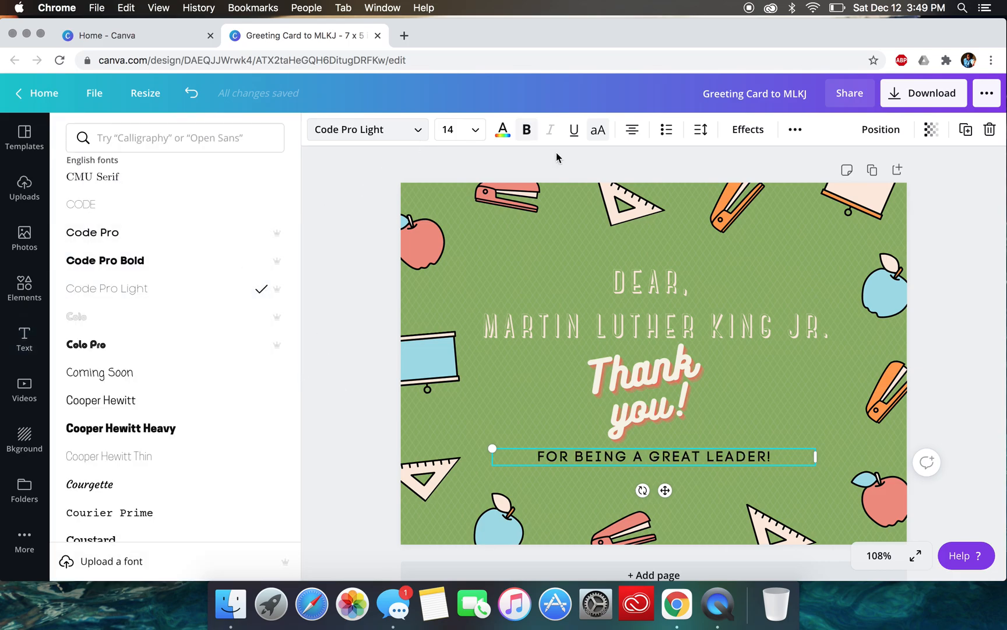
- Try dark green, dark blue, coral, red, orange and teal on the "FOR BEING A GREAT LEADER!" line, and settle on light turquoise
click(503, 129)
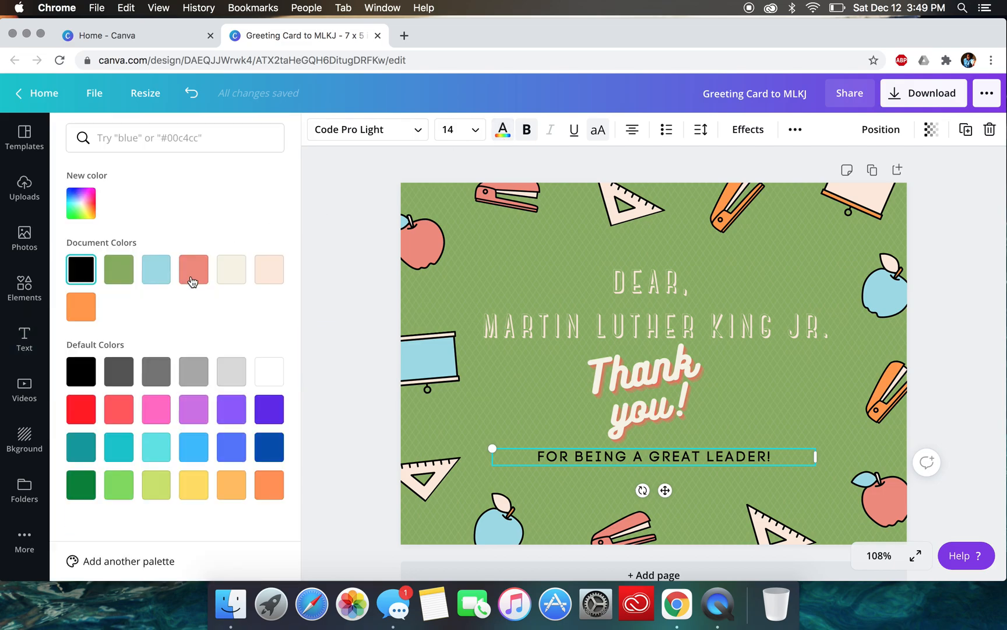
click(82, 485)
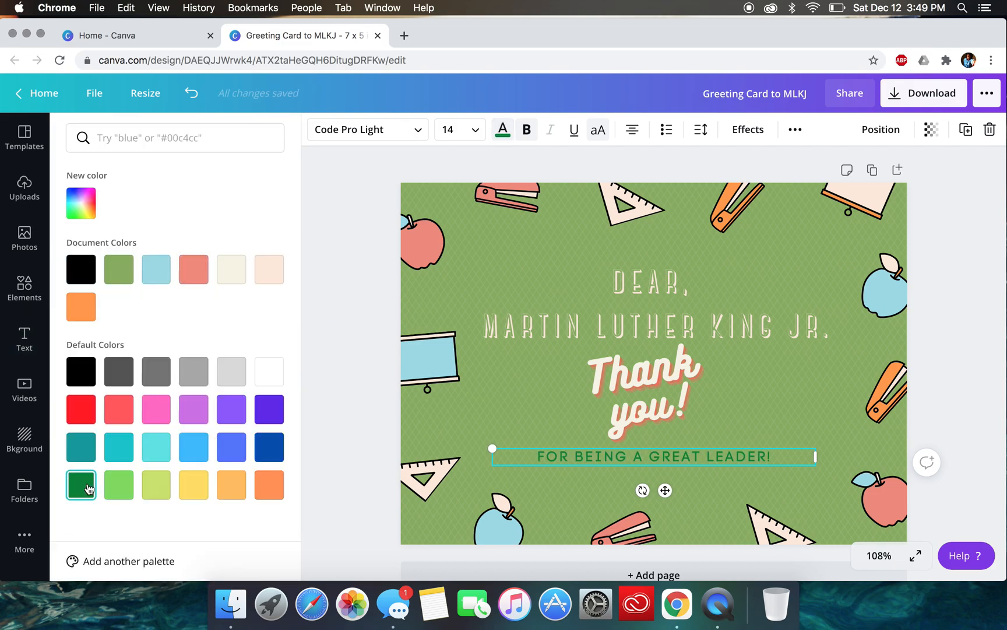
click(268, 446)
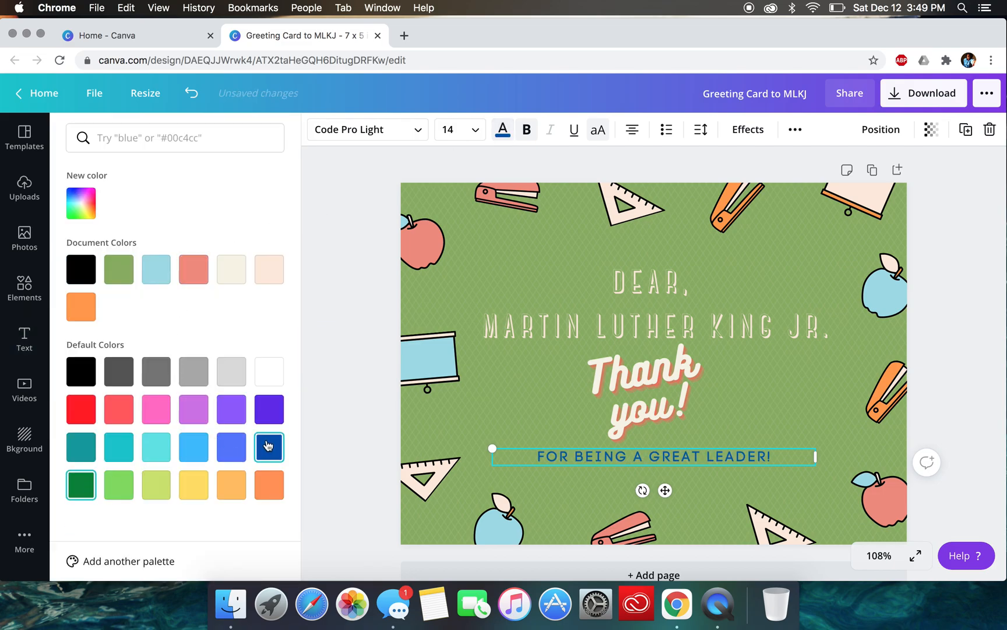
click(107, 406)
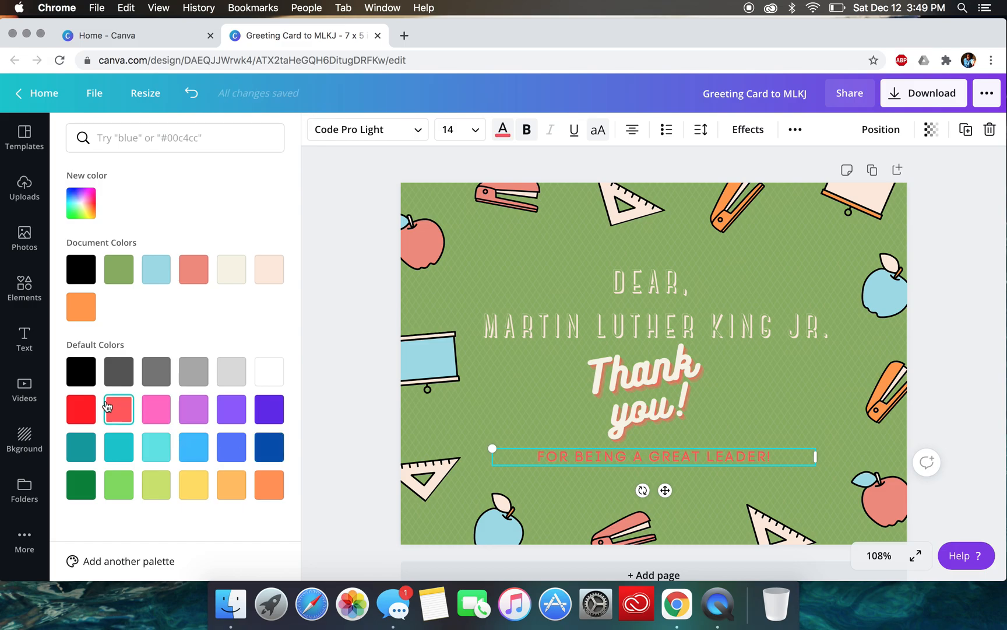
click(79, 409)
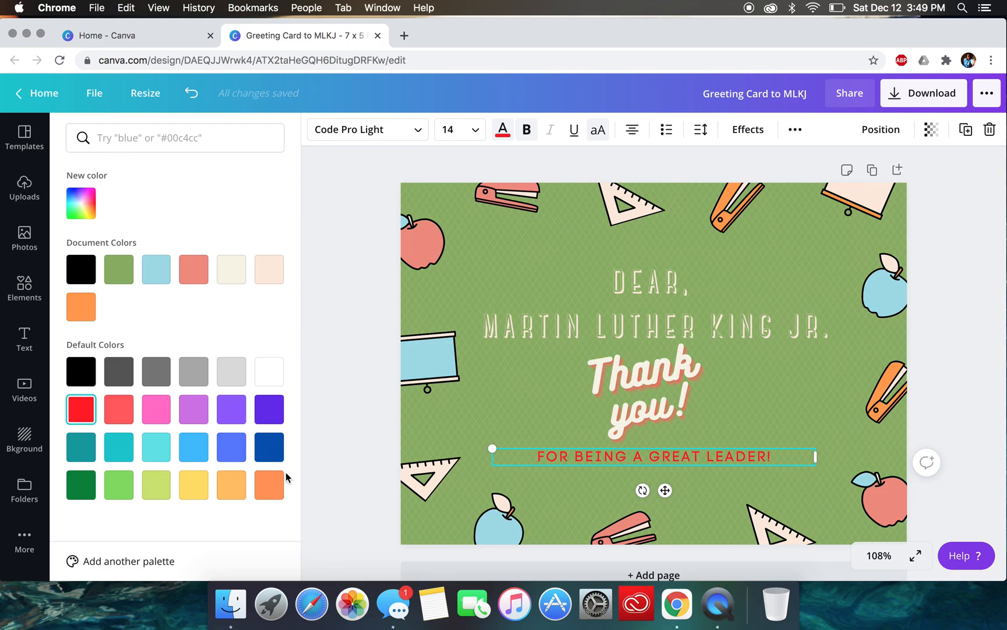
click(260, 482)
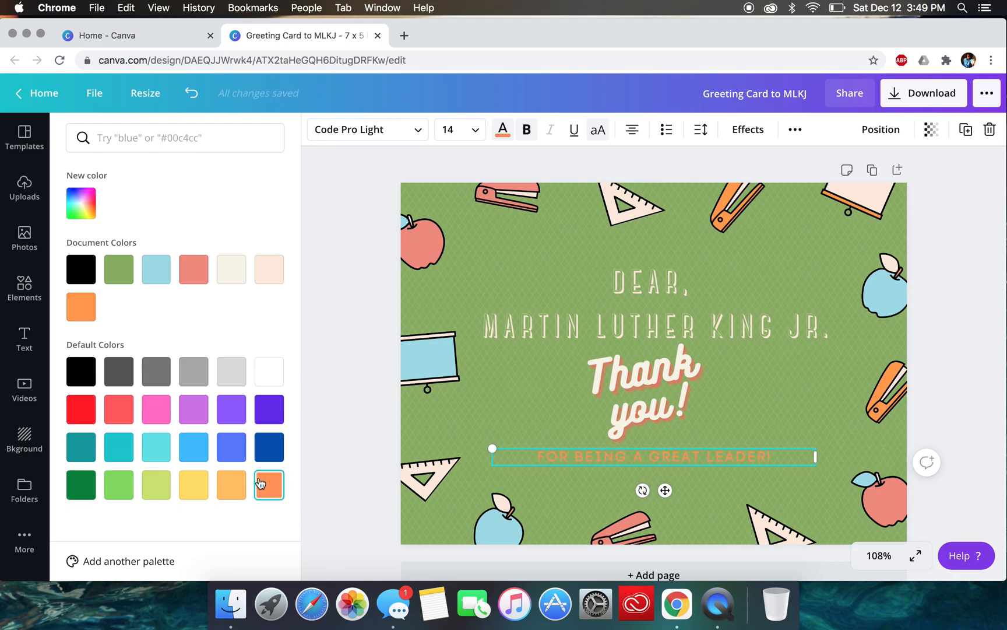
click(129, 448)
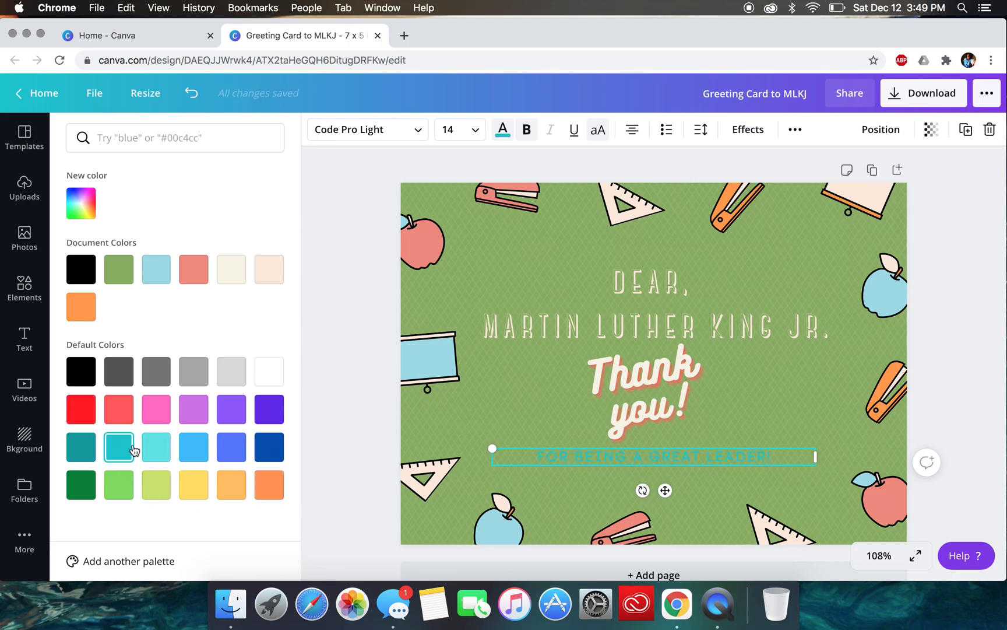
click(155, 449)
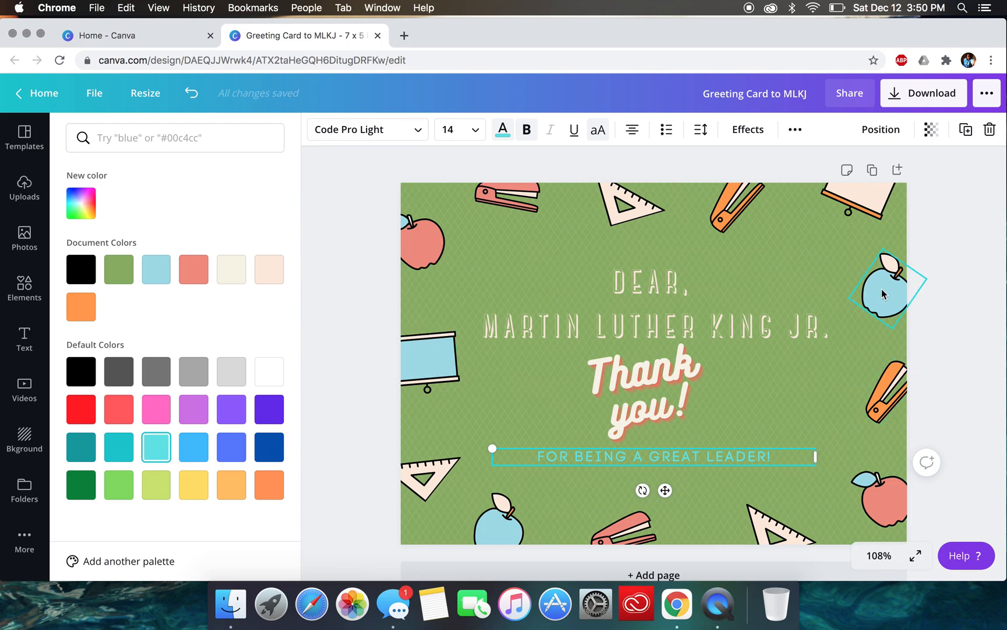
click(669, 393)
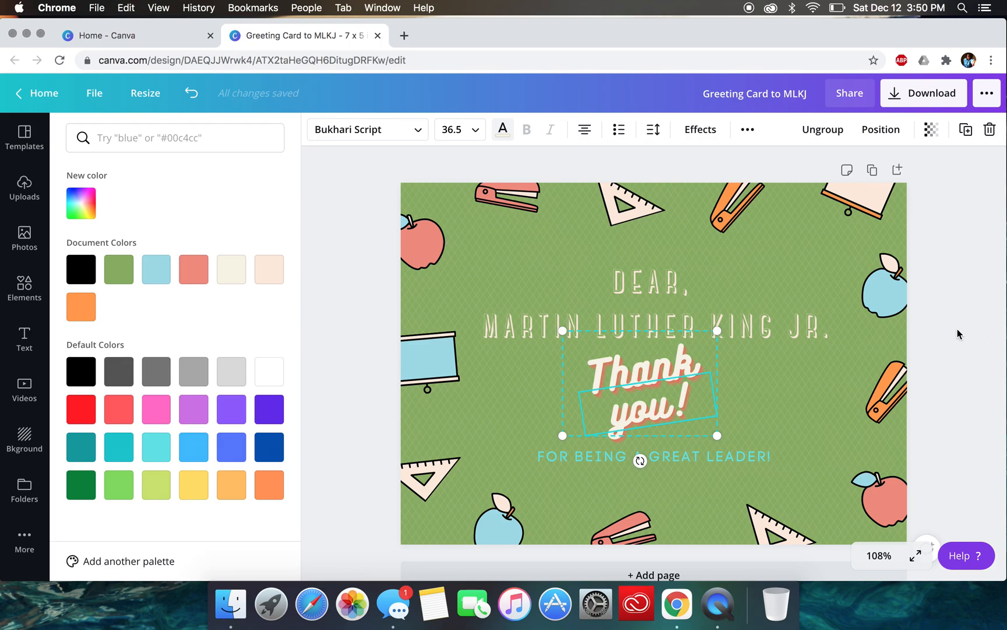
key(Escape)
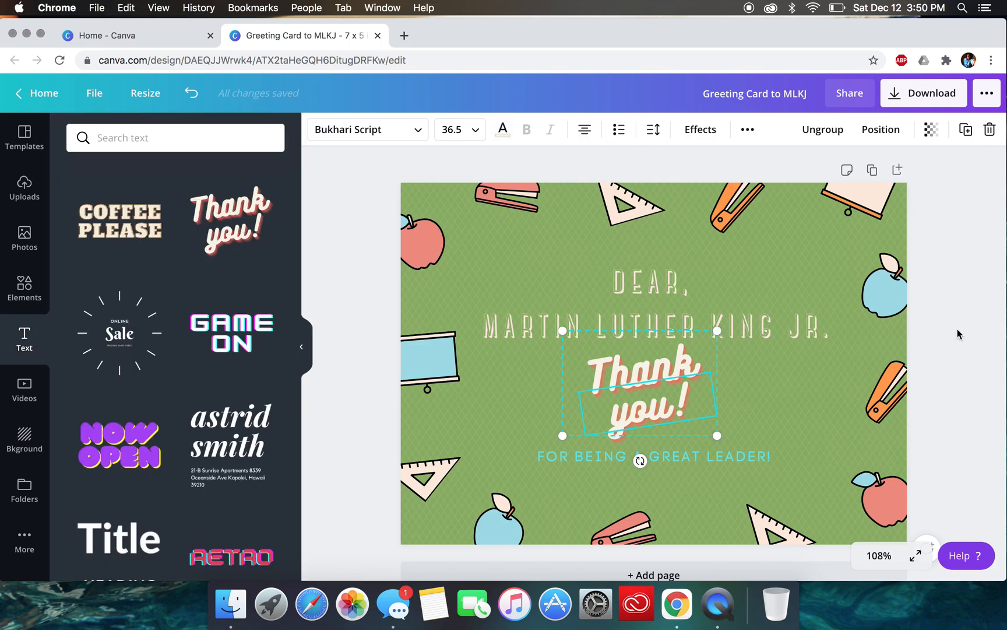
key(Escape)
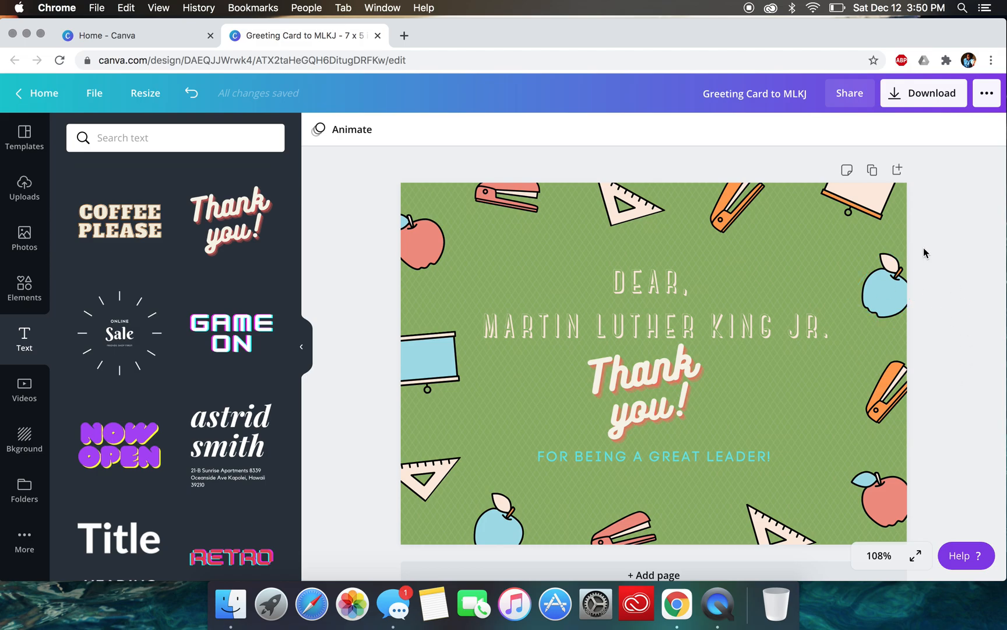
- Add a new blank page after the finished front page of the card
scroll(923, 247, down, 2)
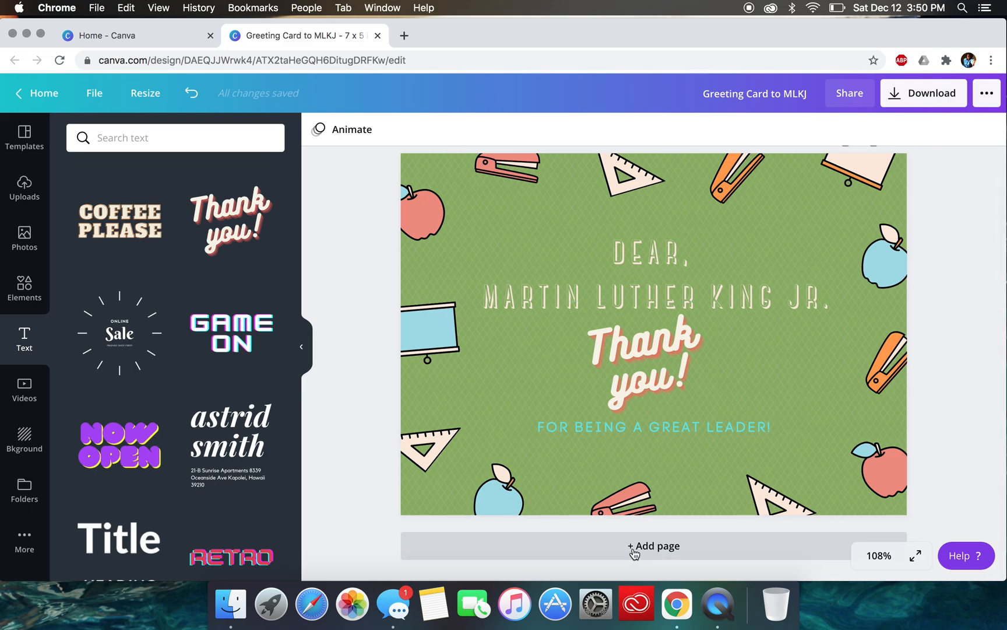
scroll(843, 378, up, 2)
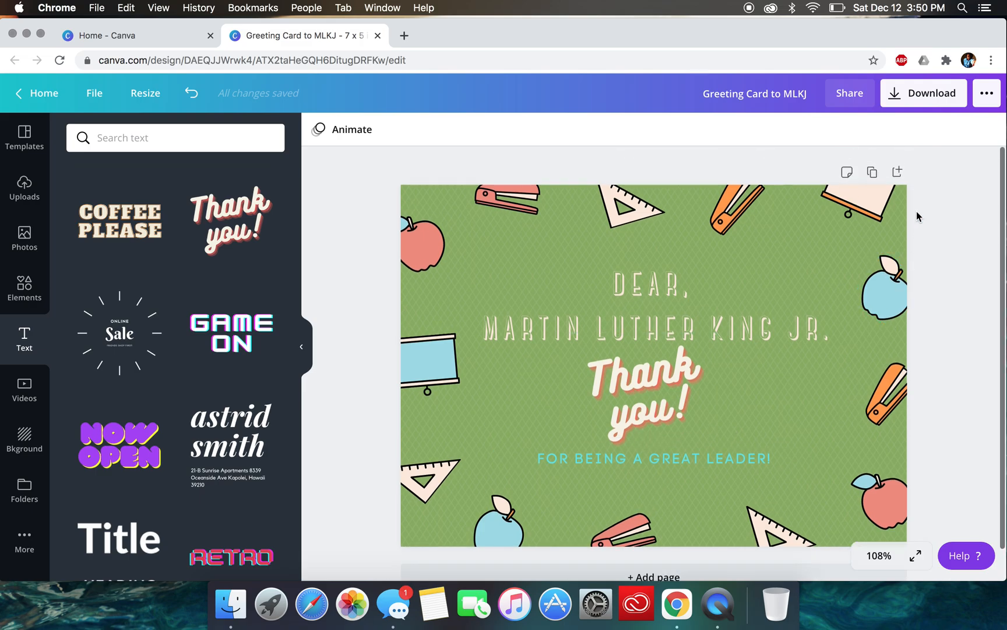
click(898, 172)
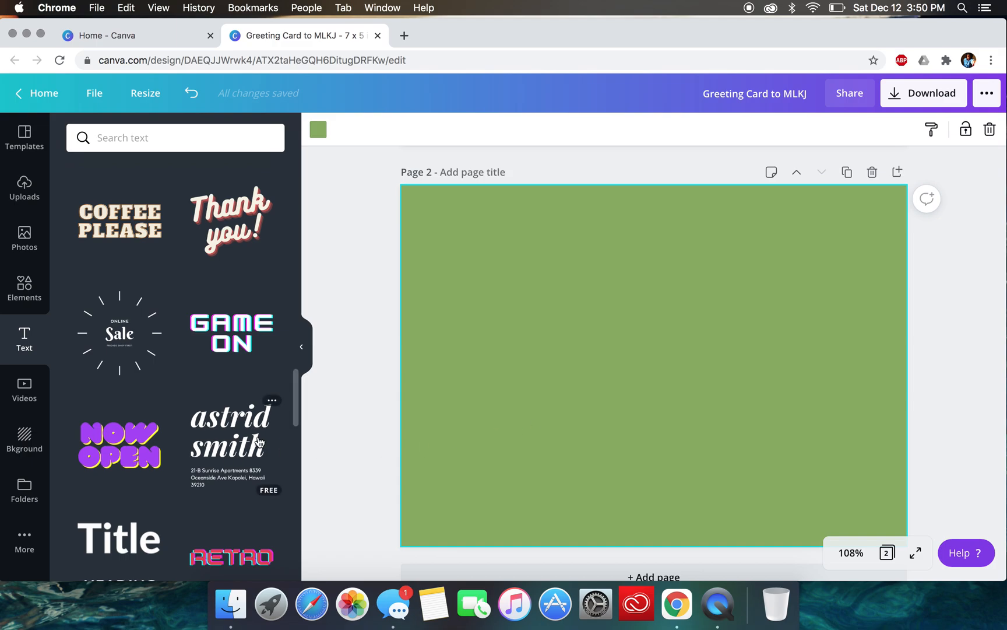
scroll(271, 403, down, 2)
scroll(272, 402, down, 10)
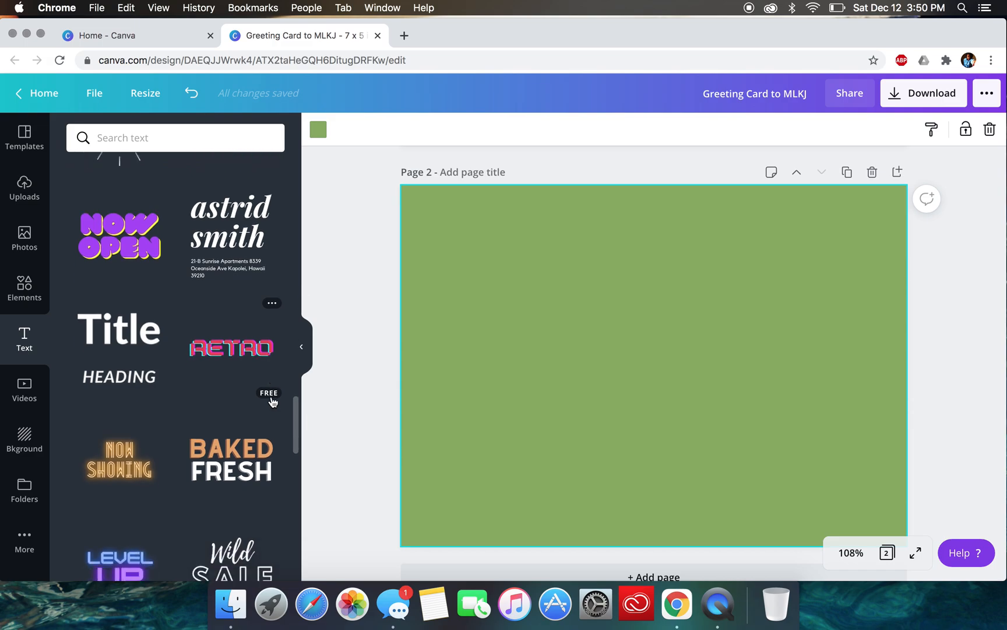
scroll(271, 396, down, 1)
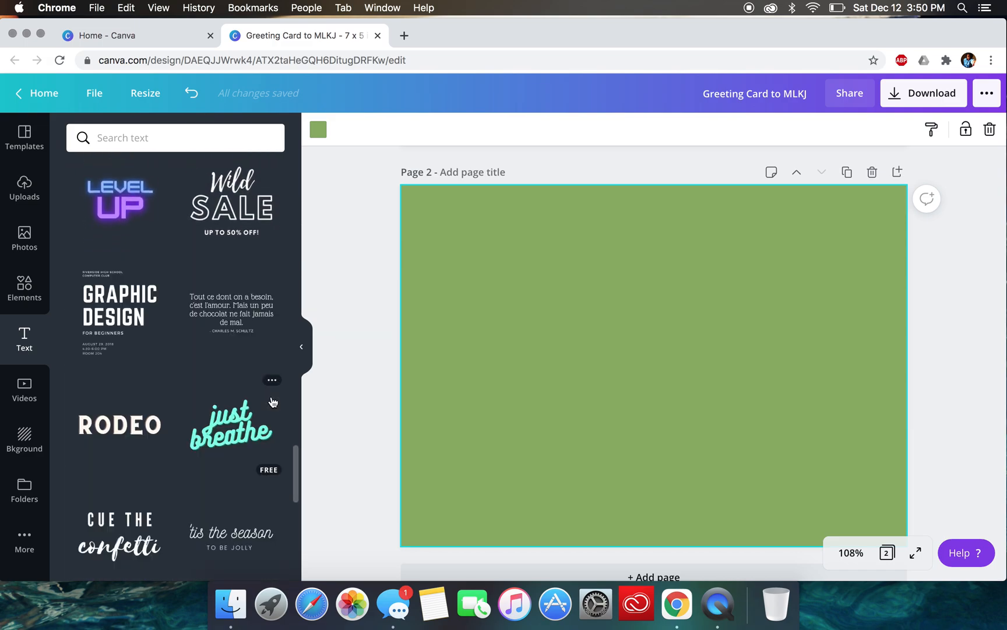
scroll(271, 396, up, 3)
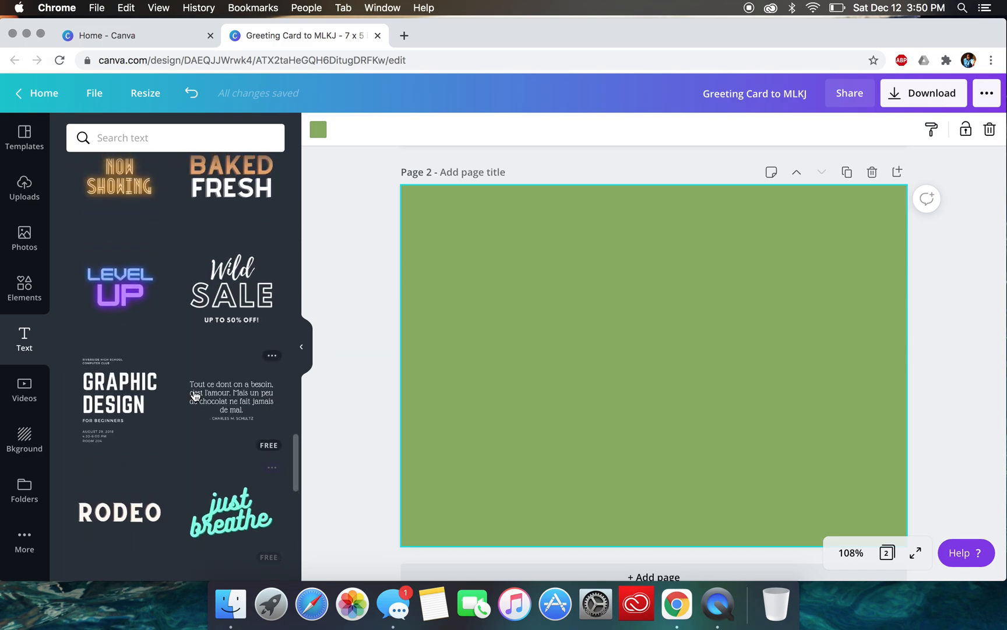
click(19, 303)
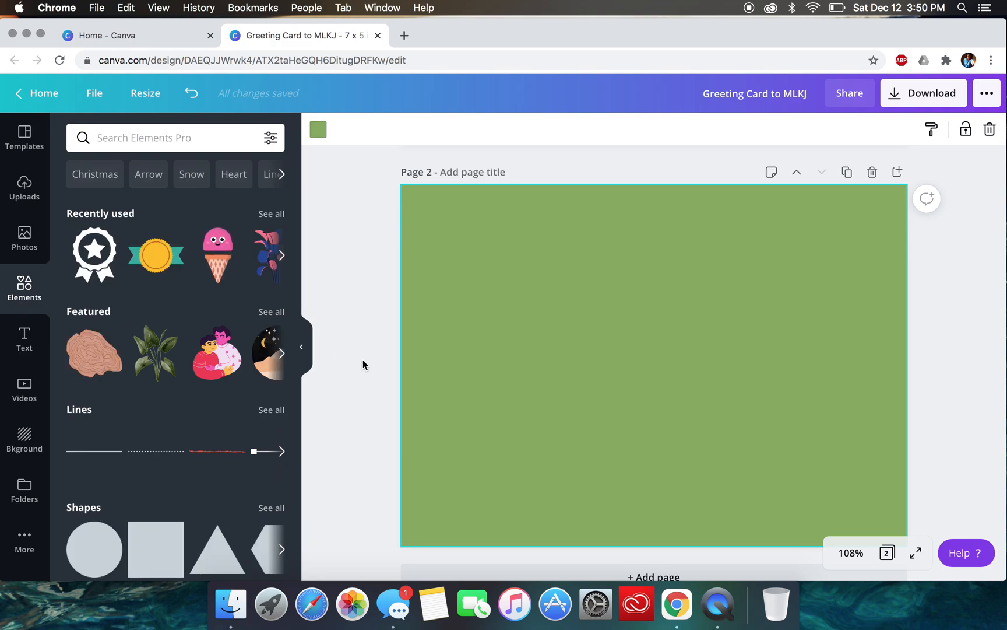
- Duplicate the first page so the card has a second page with the same school-themed design
scroll(555, 382, up, 2)
scroll(572, 424, up, 5)
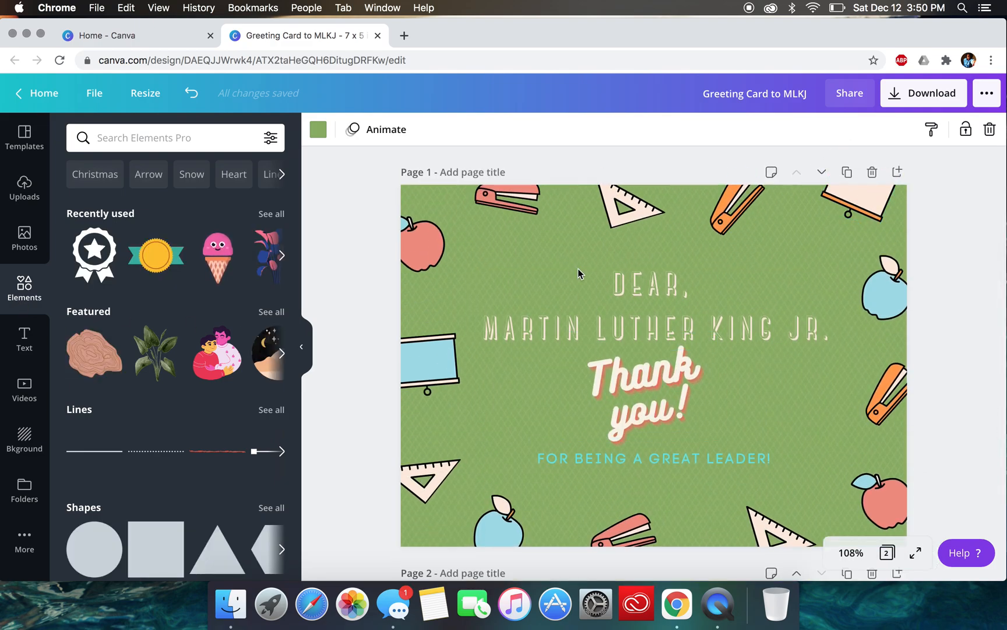
click(847, 173)
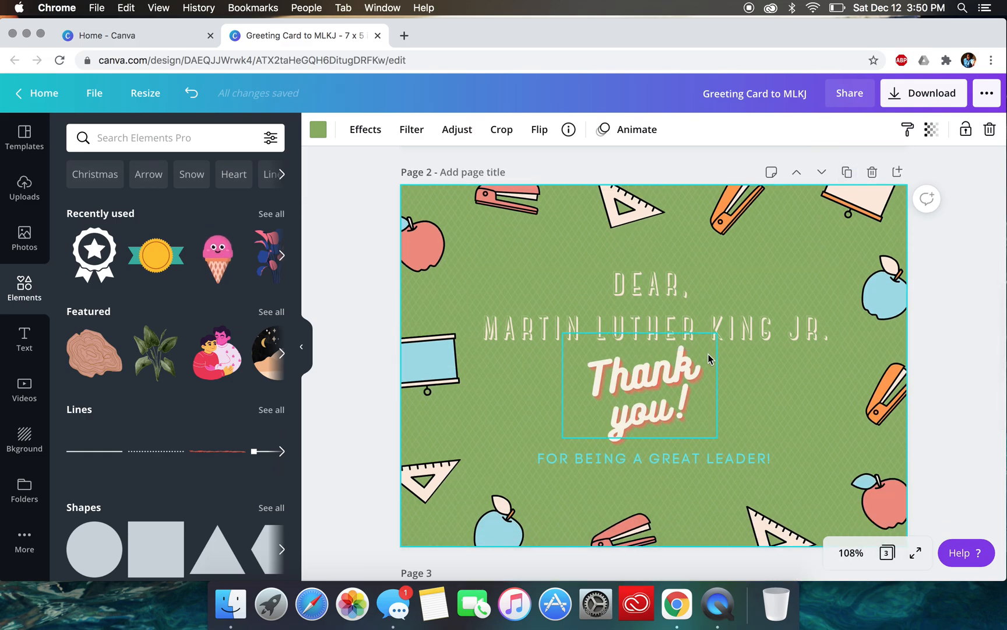
- Delete the greeting, the "Thank you!" words and the "FOR BEING A GREAT LEADER!" line from the duplicated page
click(645, 298)
key(Delete)
click(639, 357)
key(Delete)
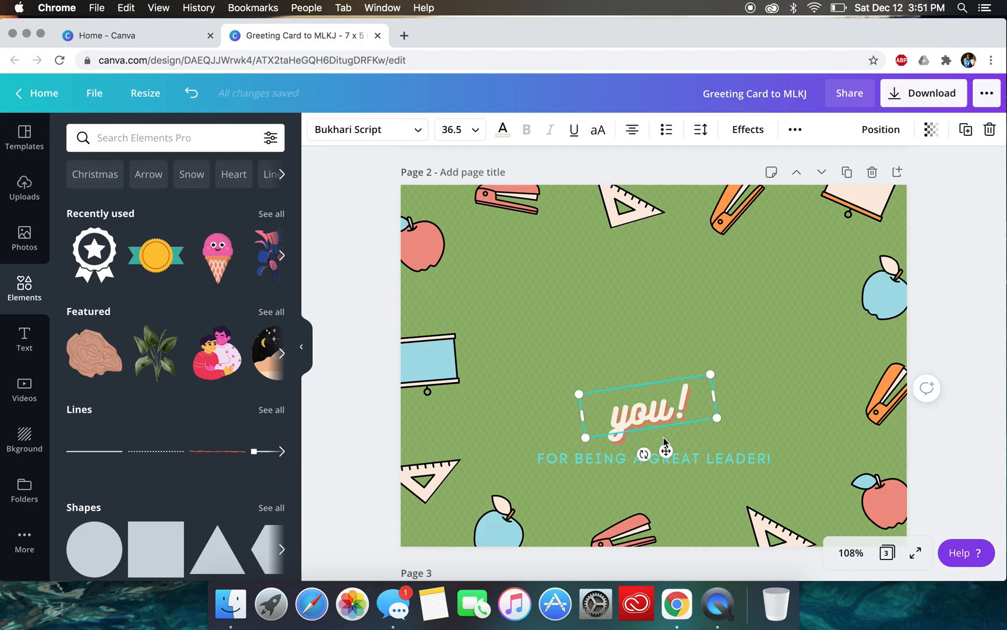
key(Delete)
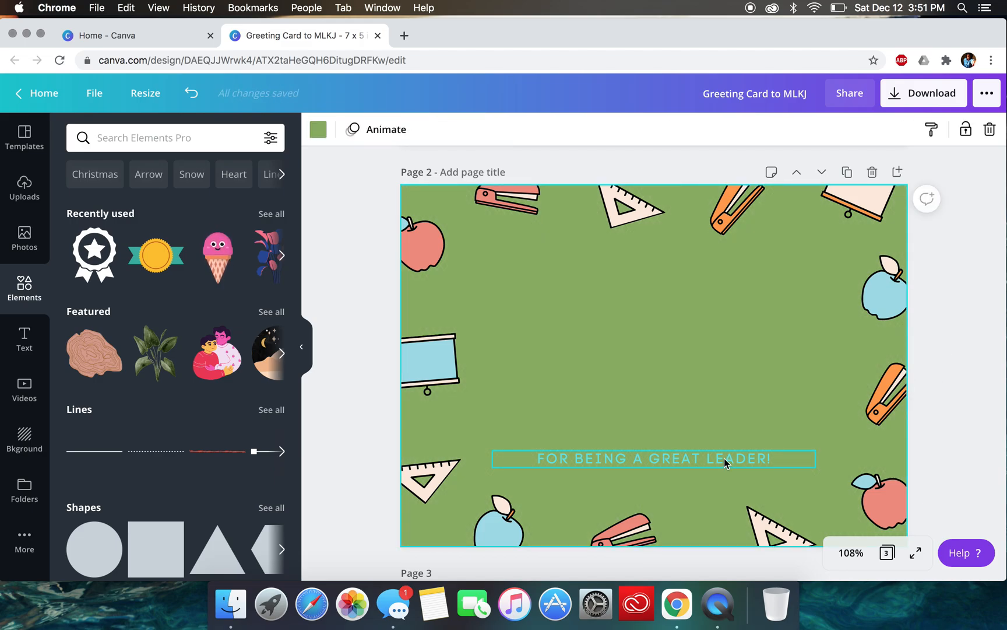
click(724, 457)
key(Delete)
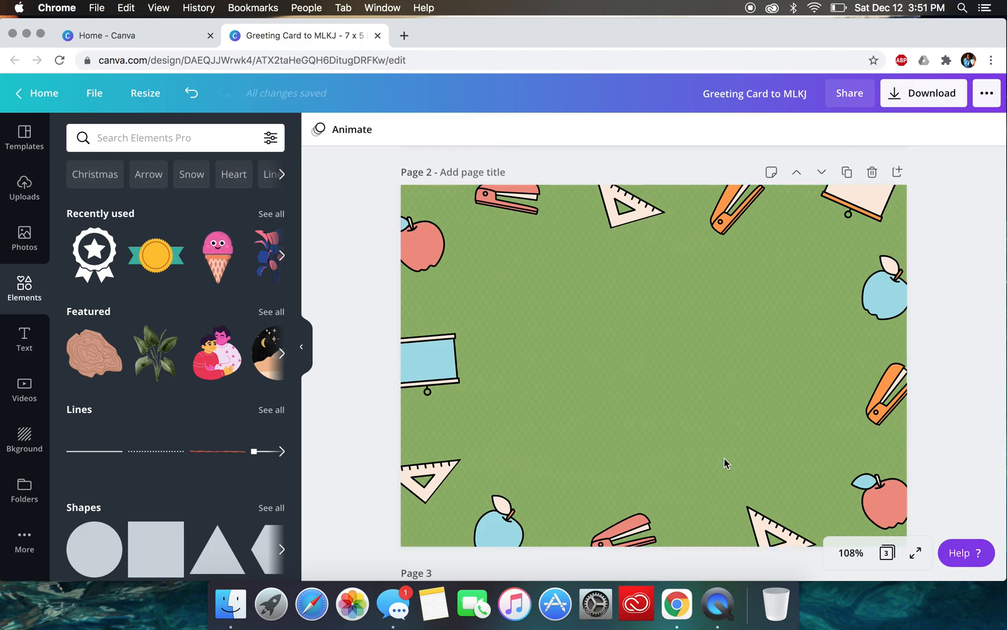
- Delete the blank plain-green third page from the design
scroll(346, 457, down, 5)
scroll(346, 458, down, 3)
scroll(346, 457, up, 2)
scroll(346, 457, down, 1)
click(829, 303)
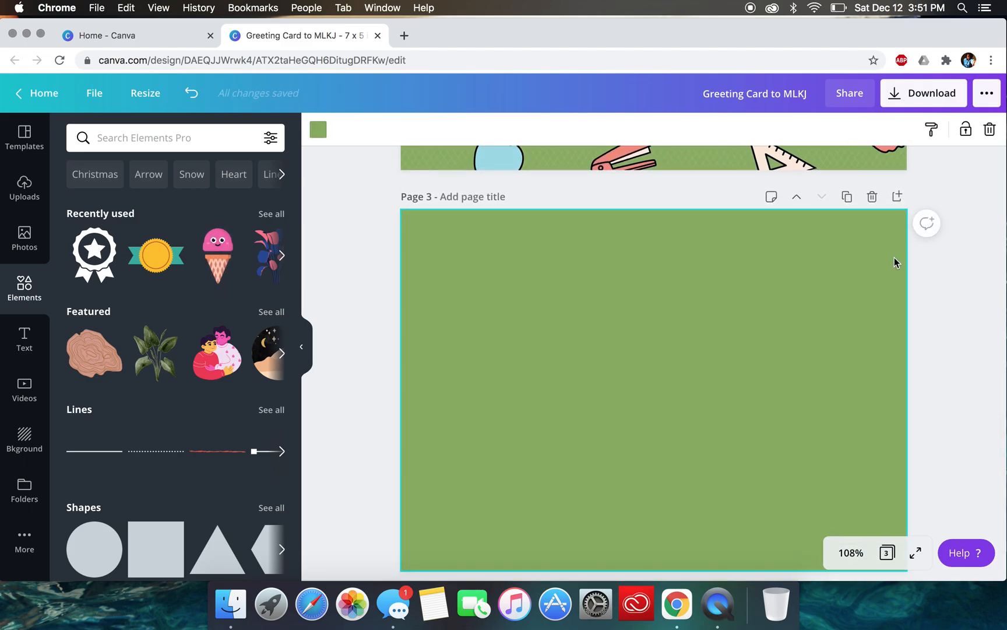
click(873, 200)
- Title the first page "Front of Greeting Card"
scroll(806, 316, up, 10)
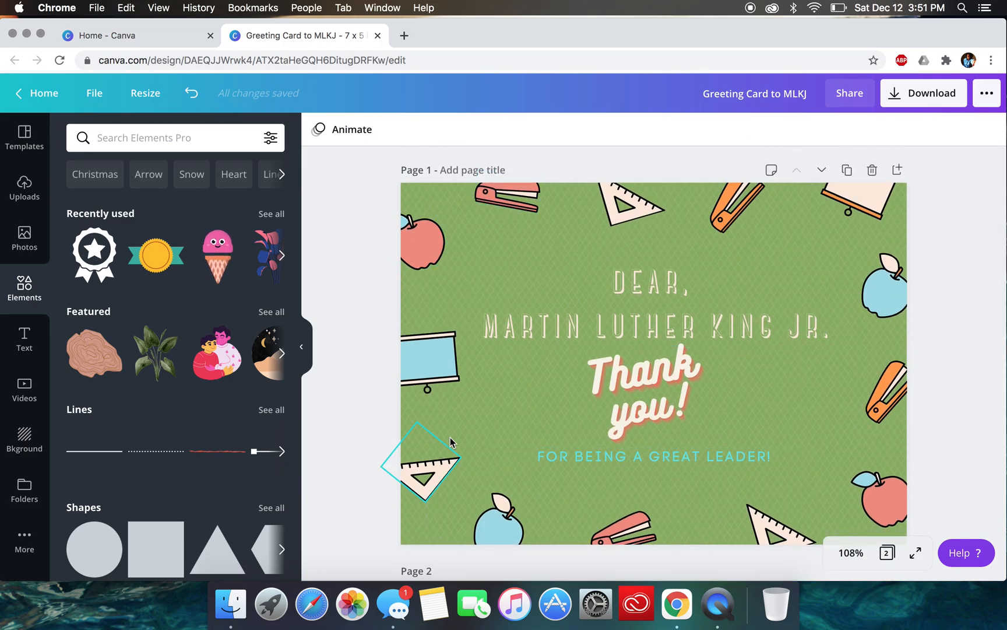
click(450, 170)
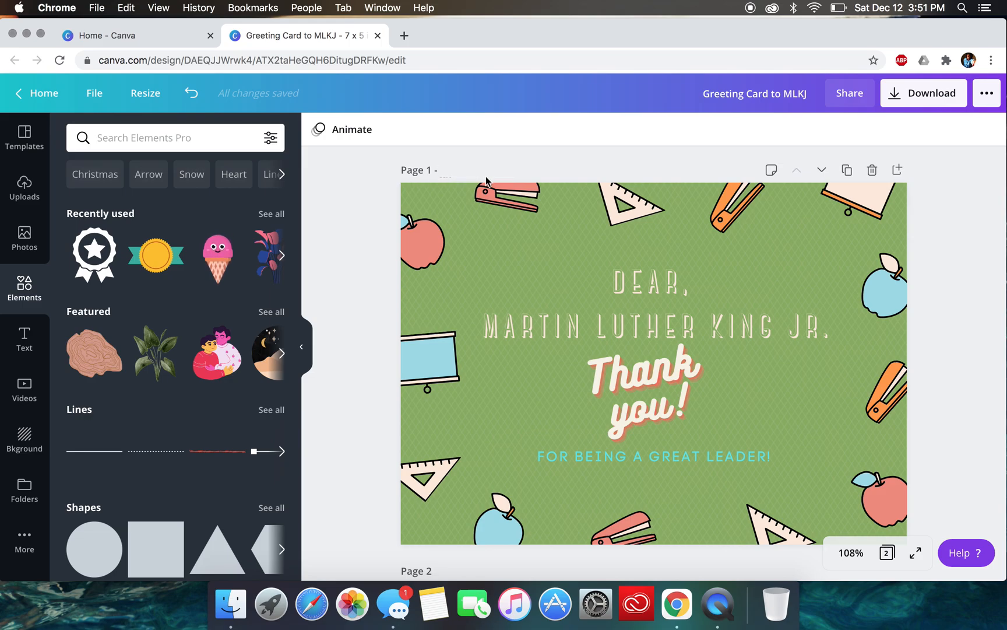
text(Front of Greeting Card)
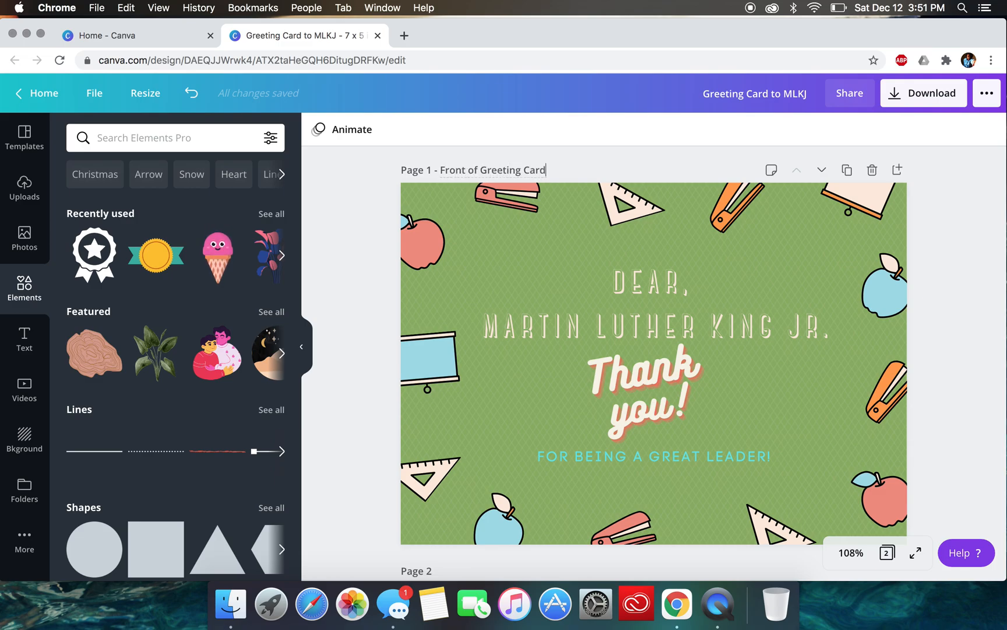
- Title the second page "Back of Greeting Card"
scroll(346, 335, down, 5)
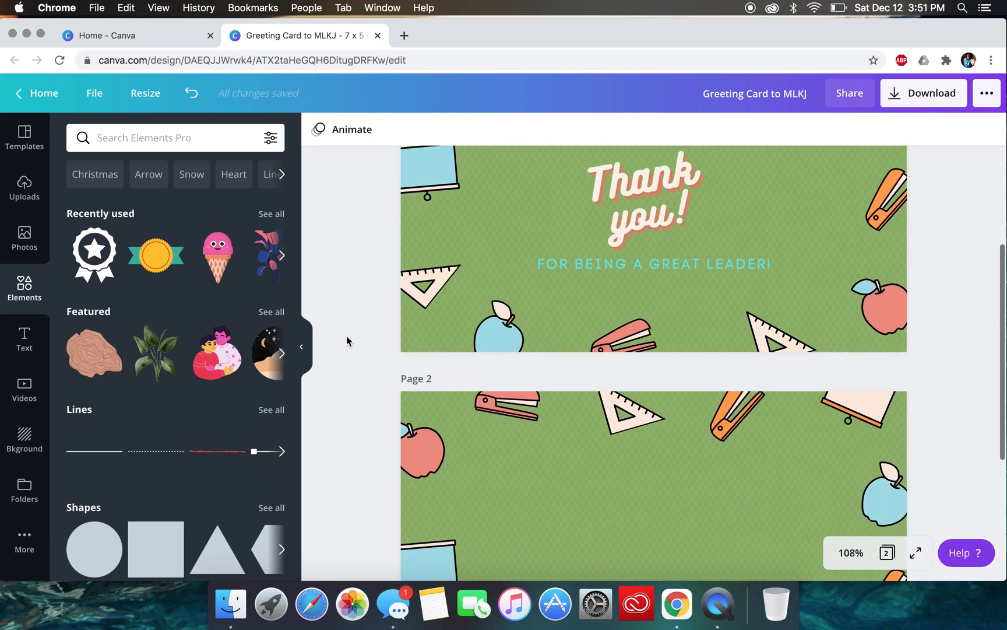
click(443, 378)
text(Back)
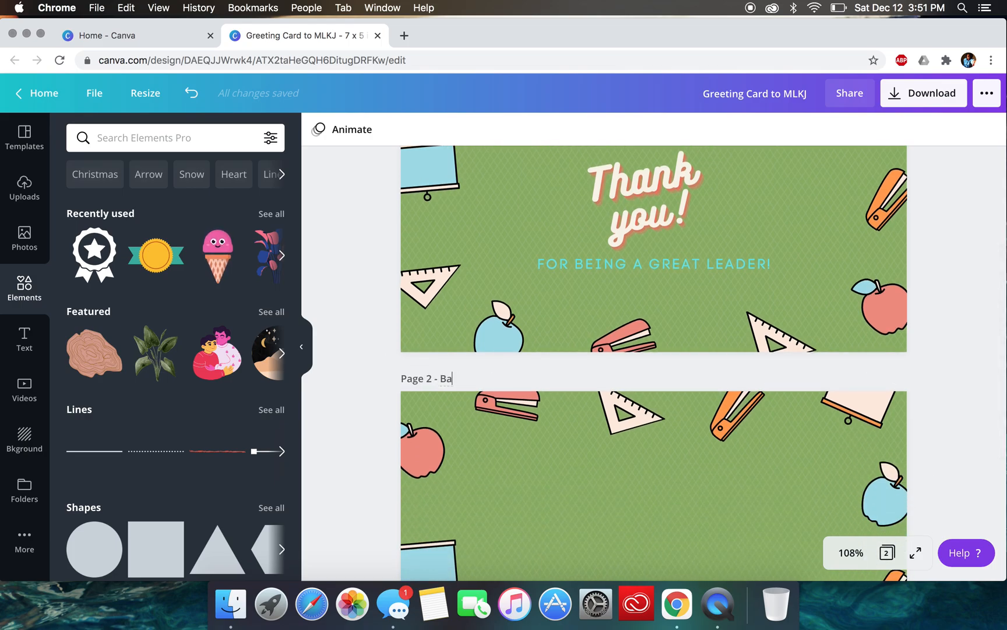
text( of Greet)
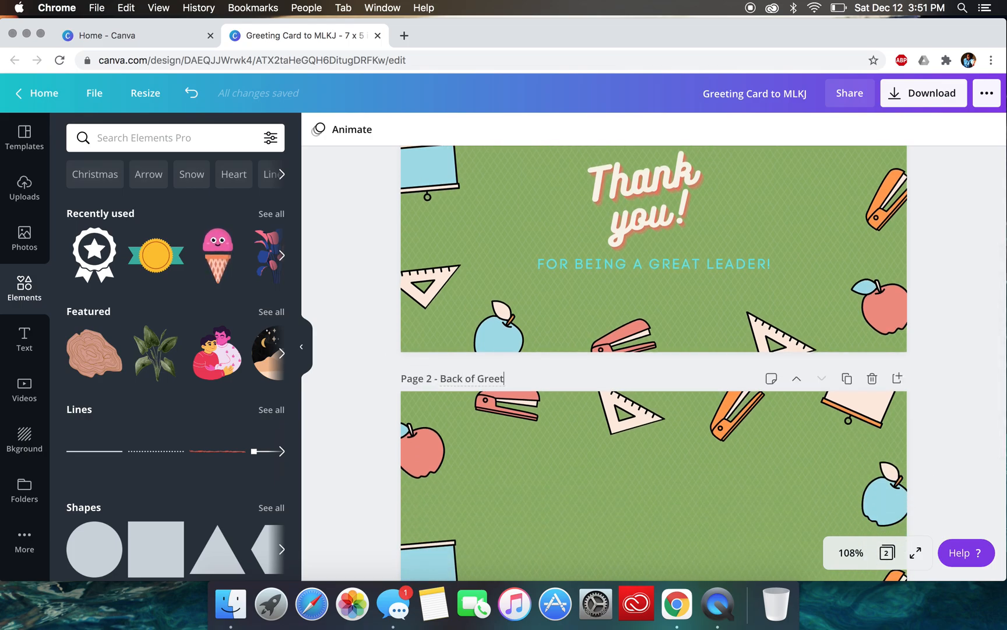
text(ing Card)
click(370, 480)
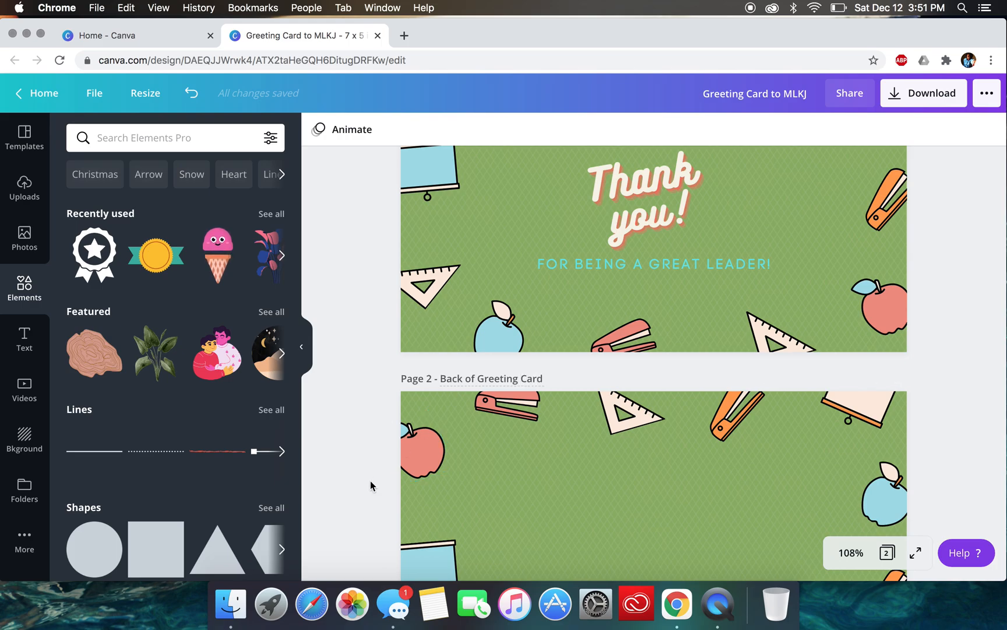
- Delete the orange stapler and blue apple at the back page's right edge and the four illustrations along its top edge
scroll(369, 480, down, 4)
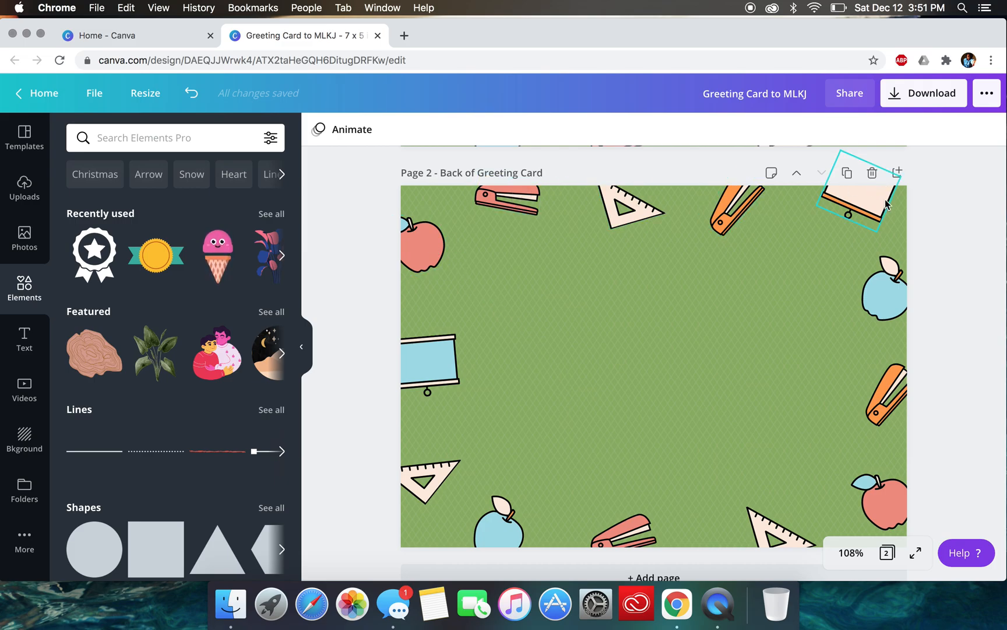
click(889, 390)
key(Delete)
click(893, 271)
key(Delete)
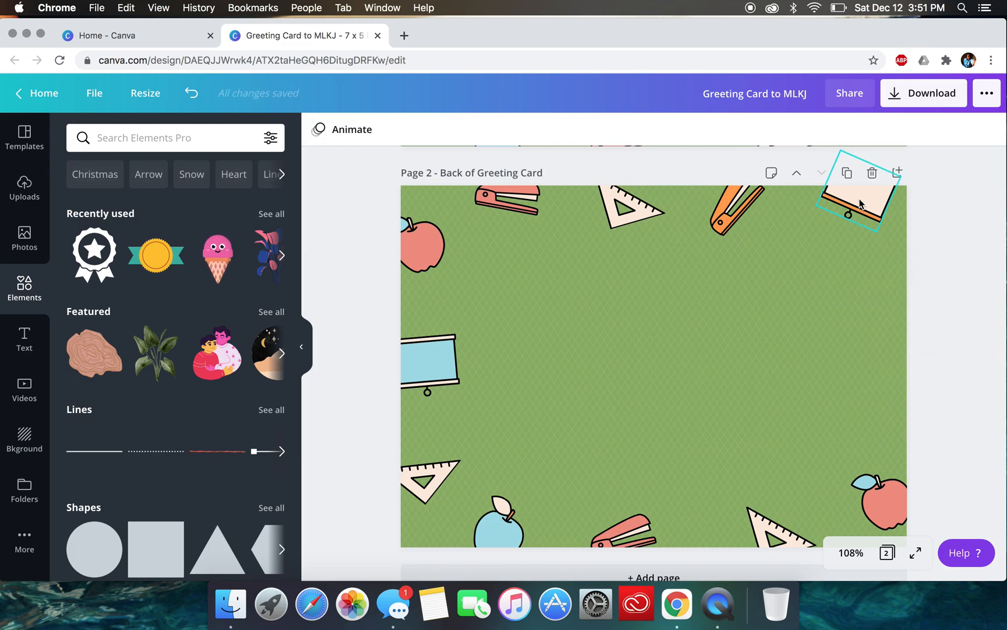
click(857, 203)
key(Delete)
click(720, 217)
key(Delete)
click(630, 216)
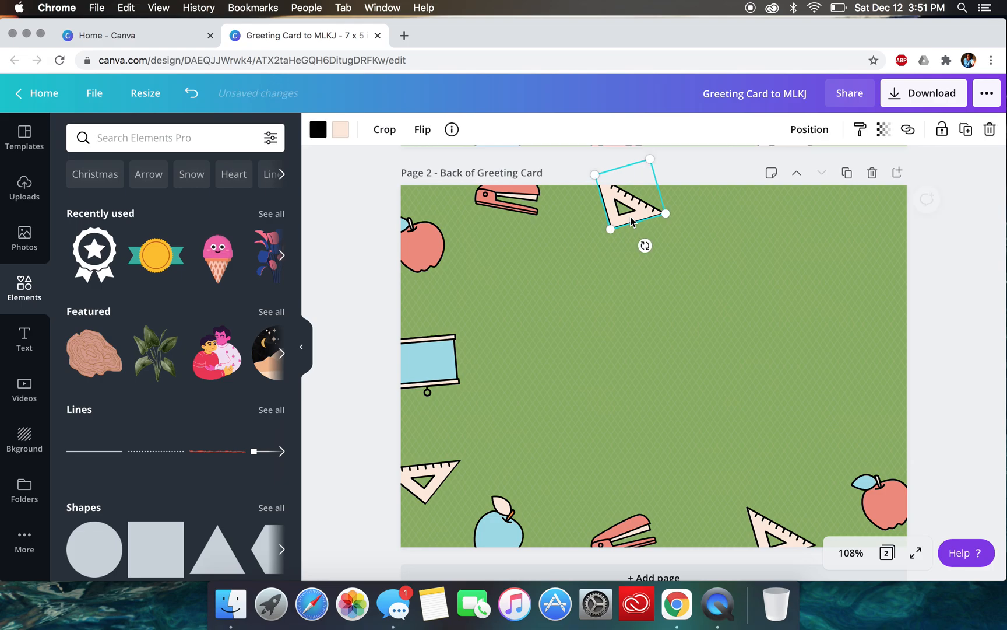
key(Delete)
click(490, 197)
key(Delete)
- Delete the remaining school illustrations along the left and bottom edges of the back page, including the red apple in the lower-right corner
click(423, 245)
key(Delete)
click(428, 358)
key(Delete)
click(448, 480)
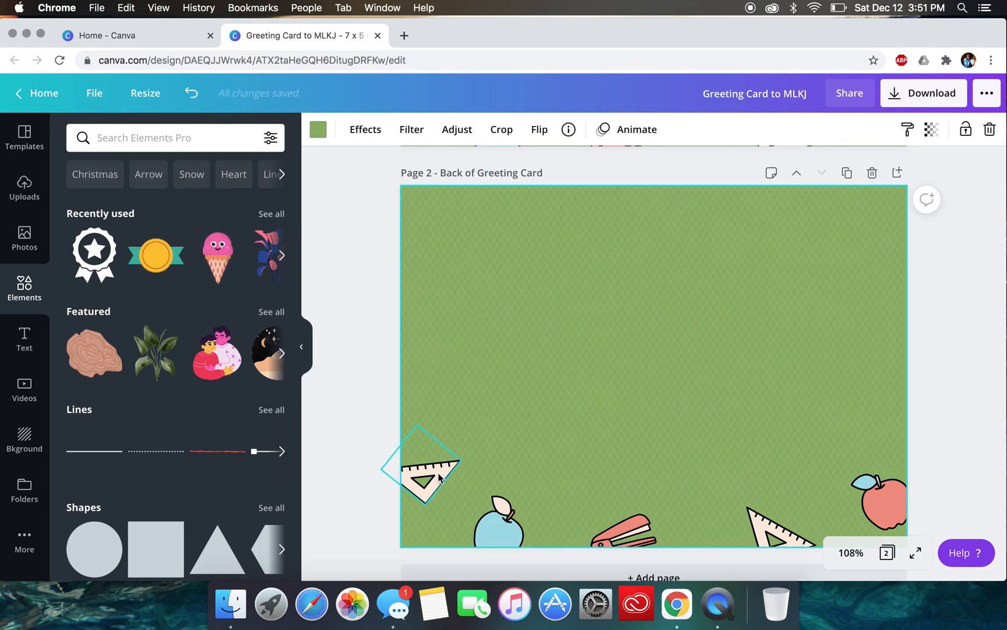
click(423, 472)
key(Delete)
click(522, 527)
key(Delete)
click(627, 532)
key(Delete)
click(761, 507)
key(Delete)
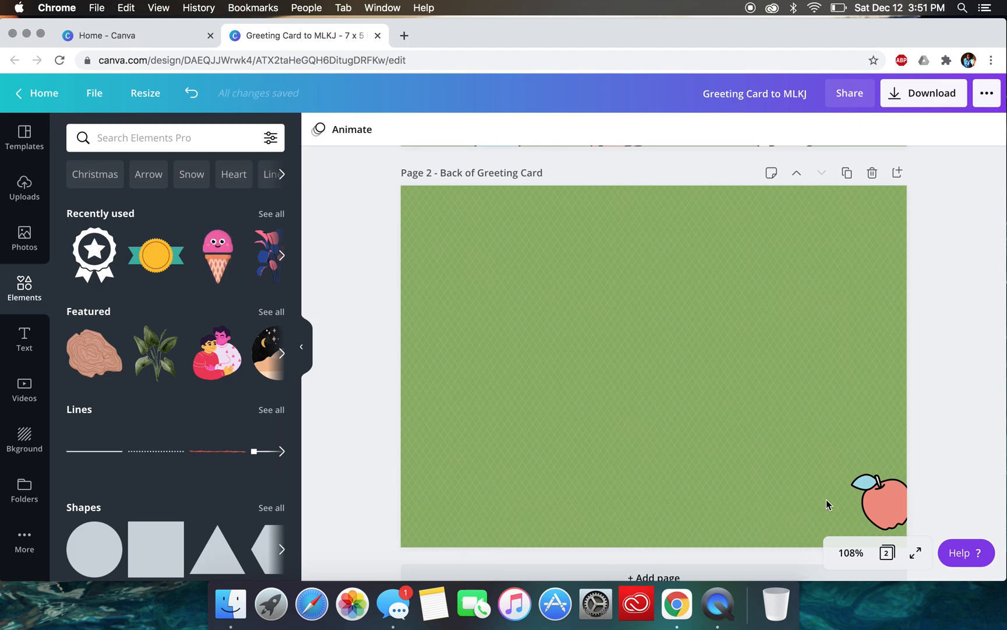
click(896, 508)
key(Delete)
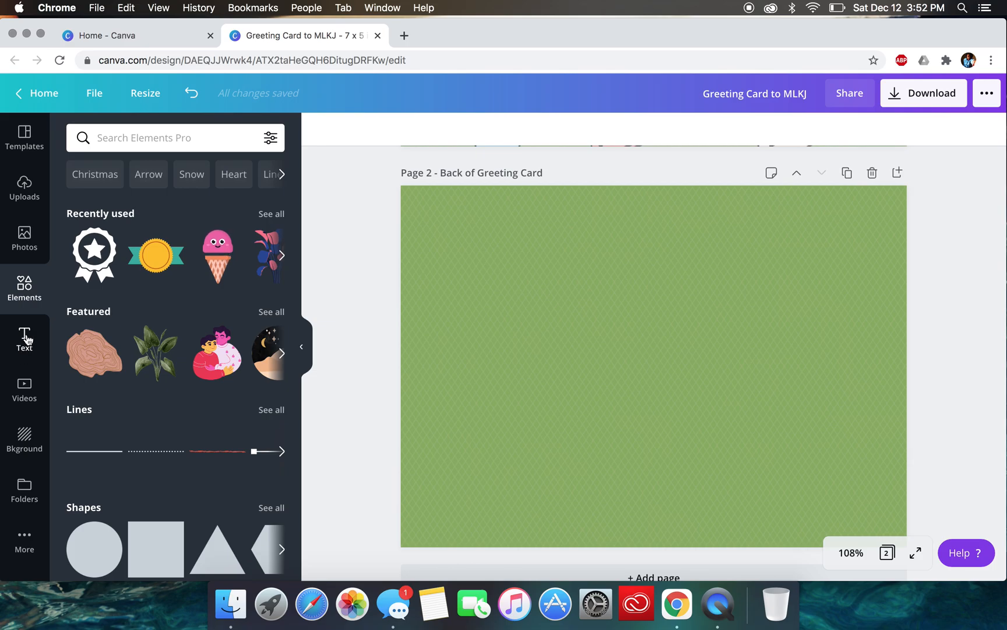
- Add body text reading "Dear Marting Luther King Jr." and place it in the upper part of the back page
click(18, 358)
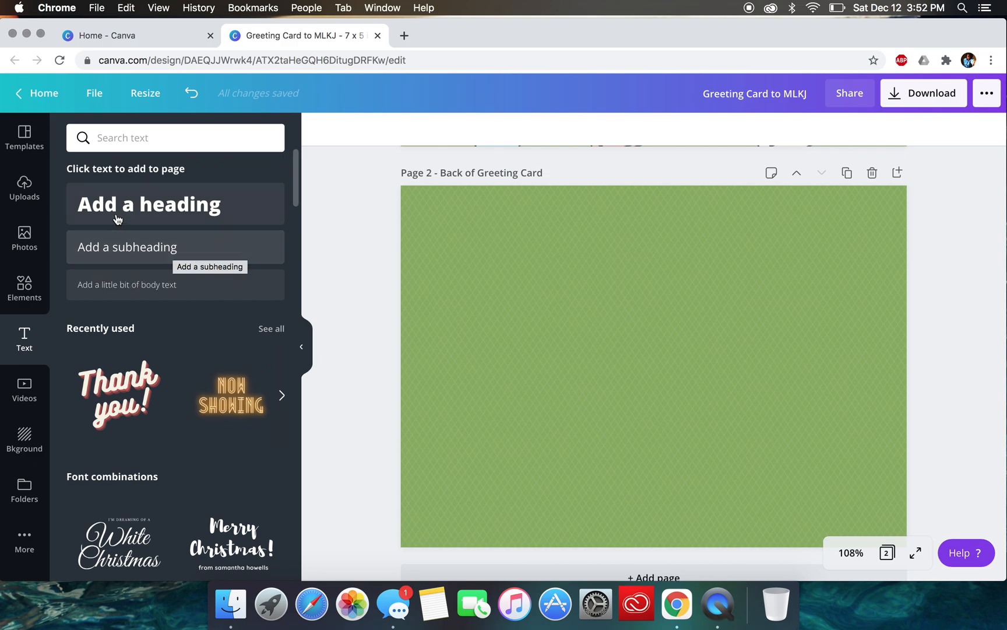
click(140, 284)
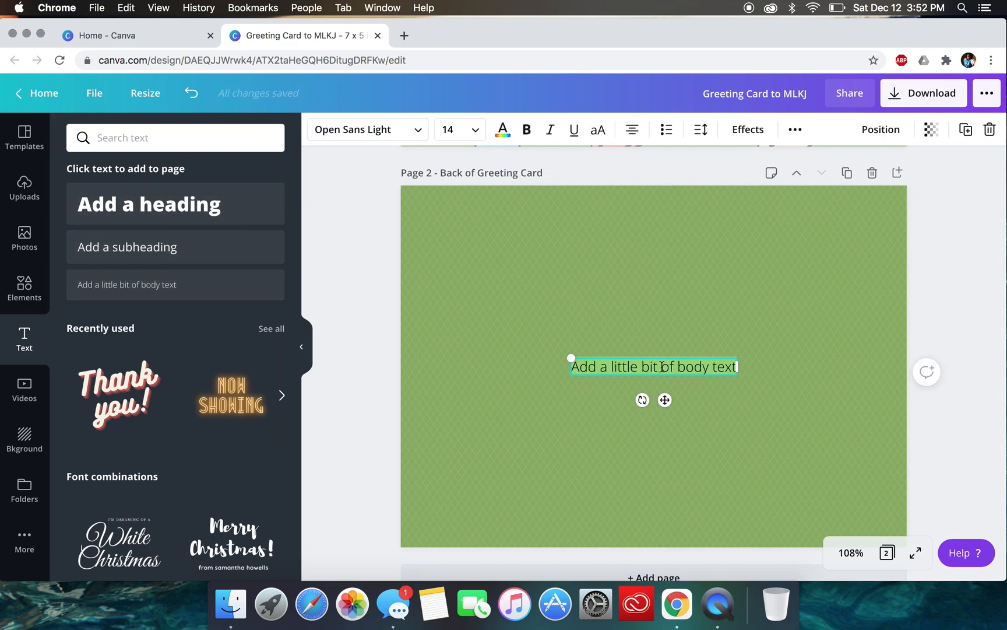
text(Dear Marti)
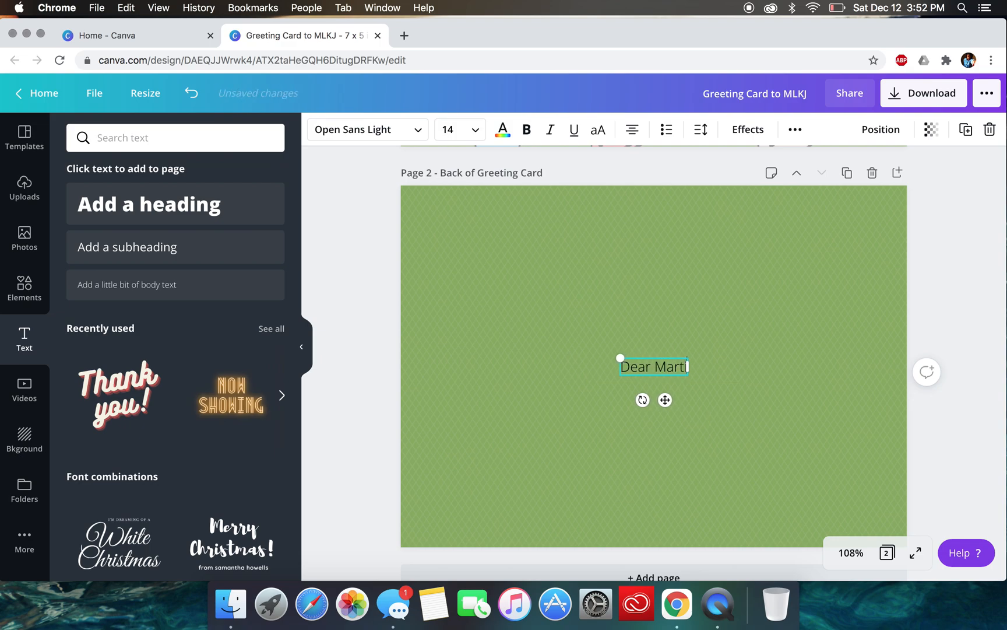
text(ng Luther Kin)
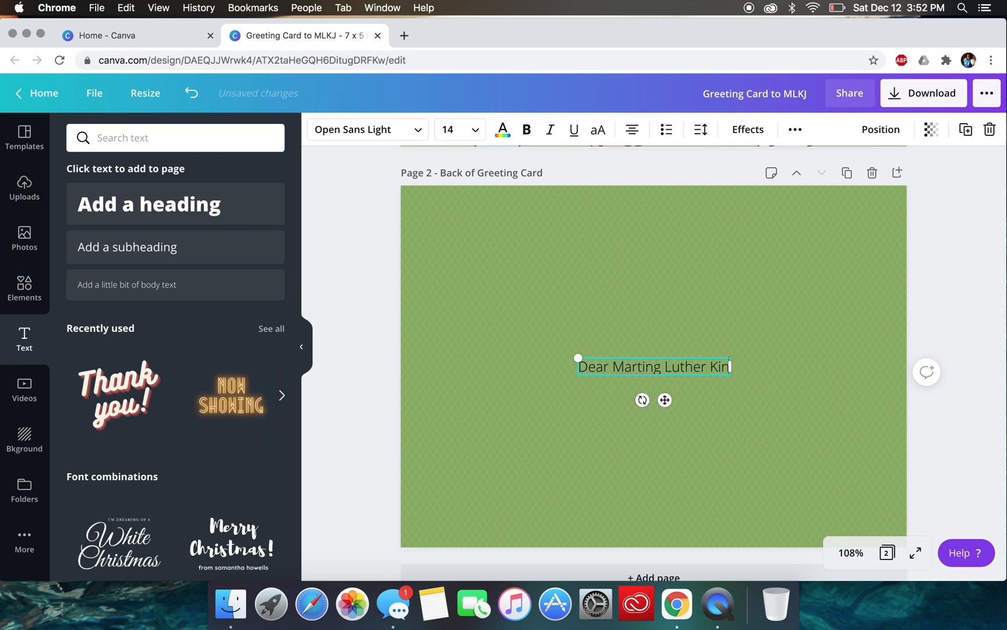
text(g Jr)
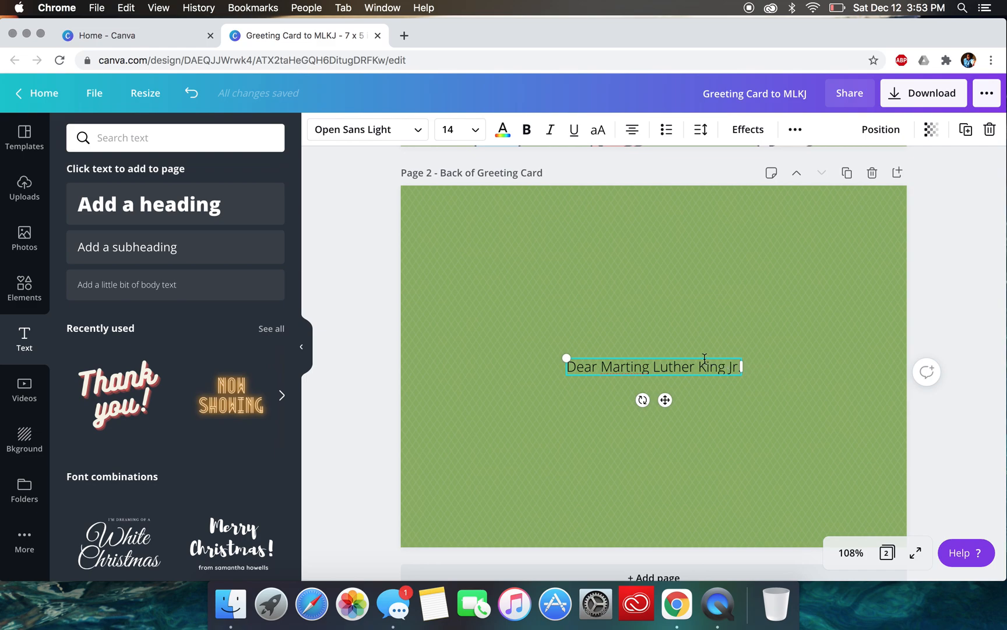
drag(616, 355, 651, 242)
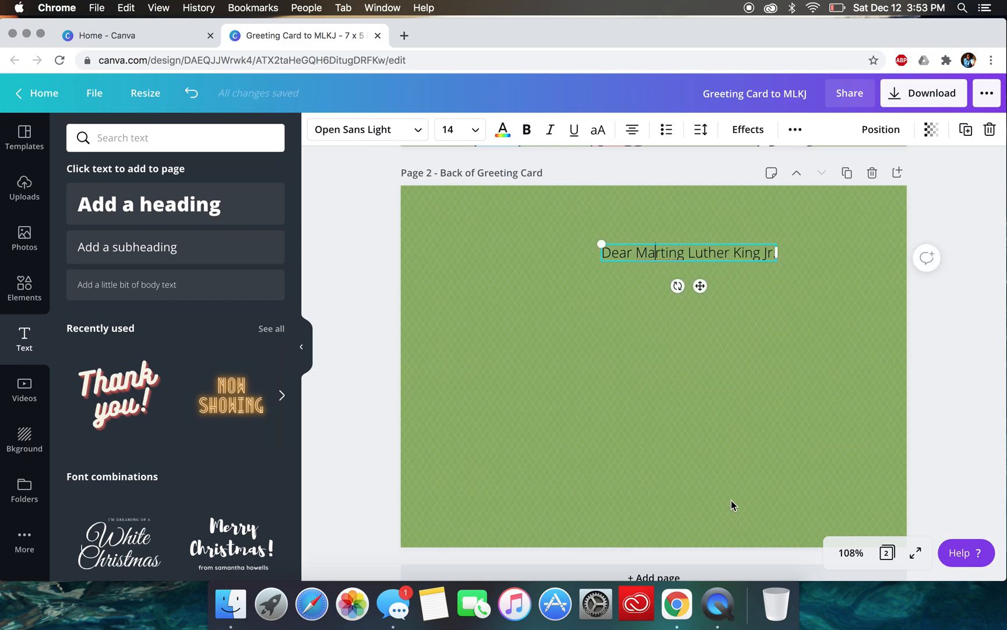
click(966, 462)
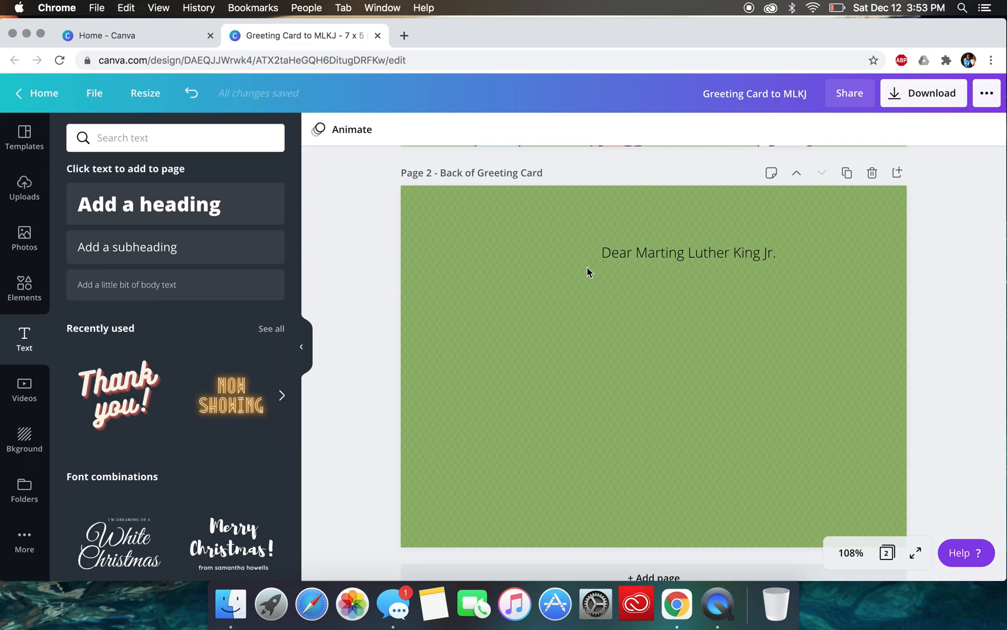
- Open the recent design "Letter to Martin Luther King JR" and copy the full letter text from its second page
click(149, 34)
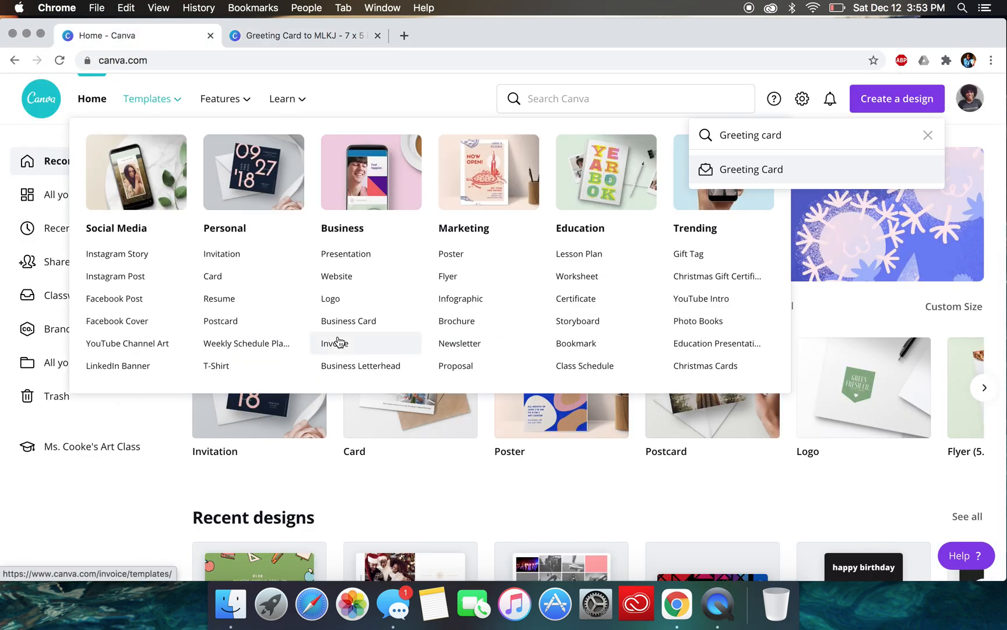
scroll(333, 478, down, 5)
click(292, 482)
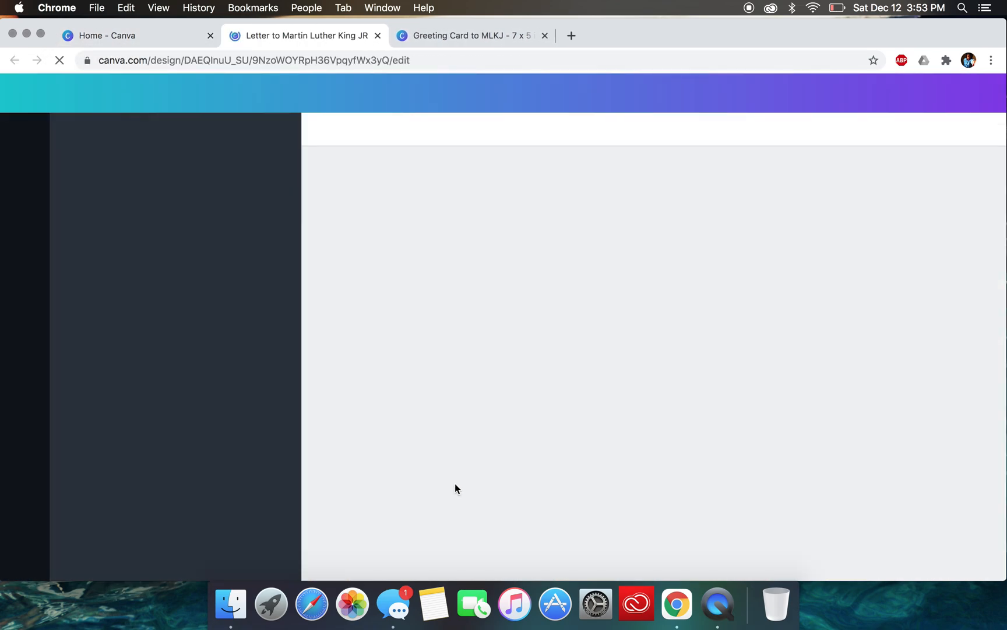
scroll(588, 320, down, 3)
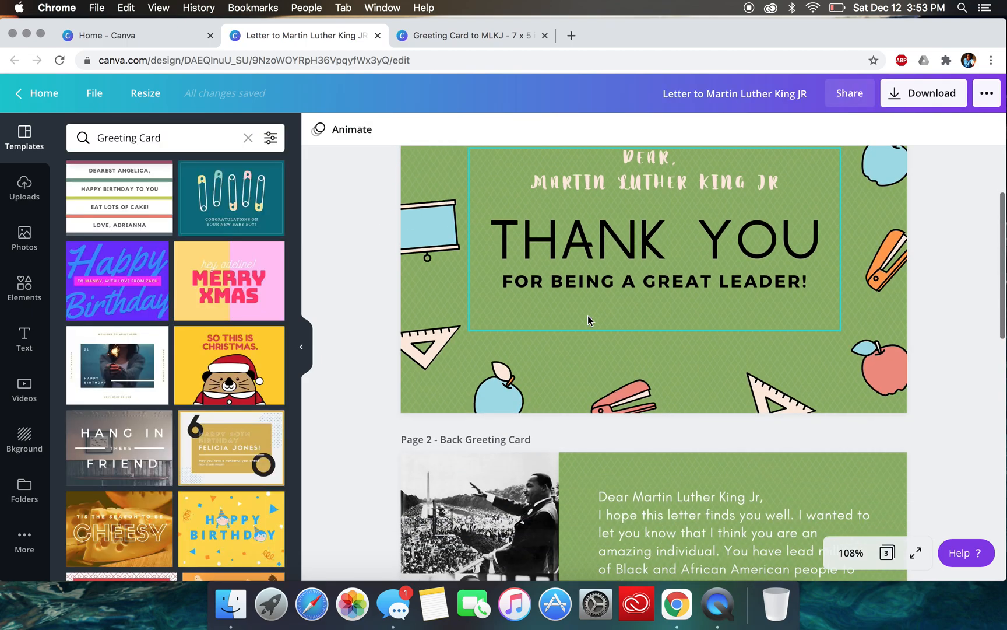
scroll(588, 316, down, 5)
click(670, 314)
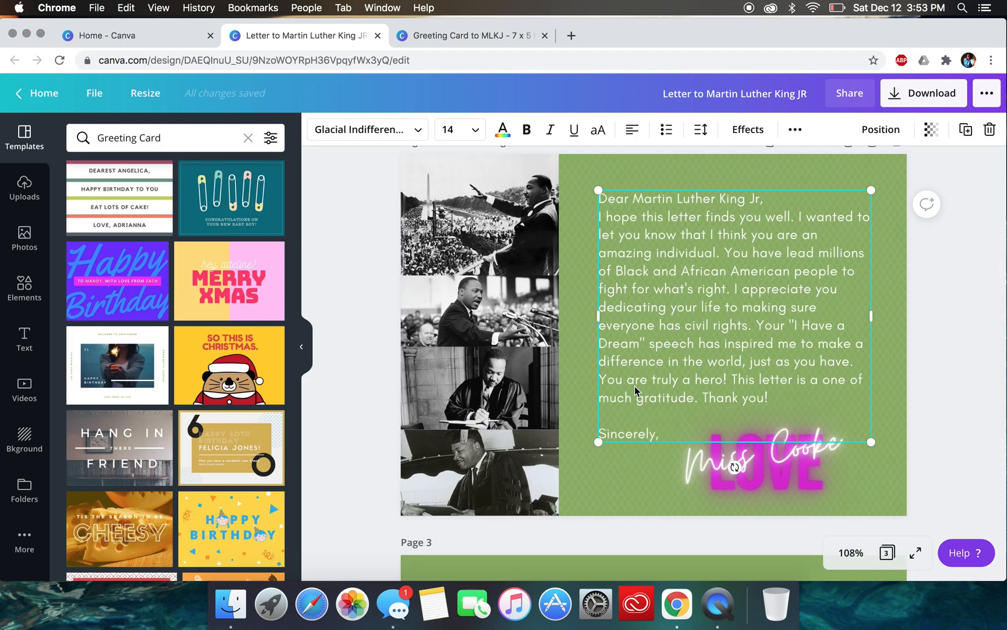
triple_click(660, 399)
click(662, 430)
drag(662, 431, 581, 186)
key(super+c)
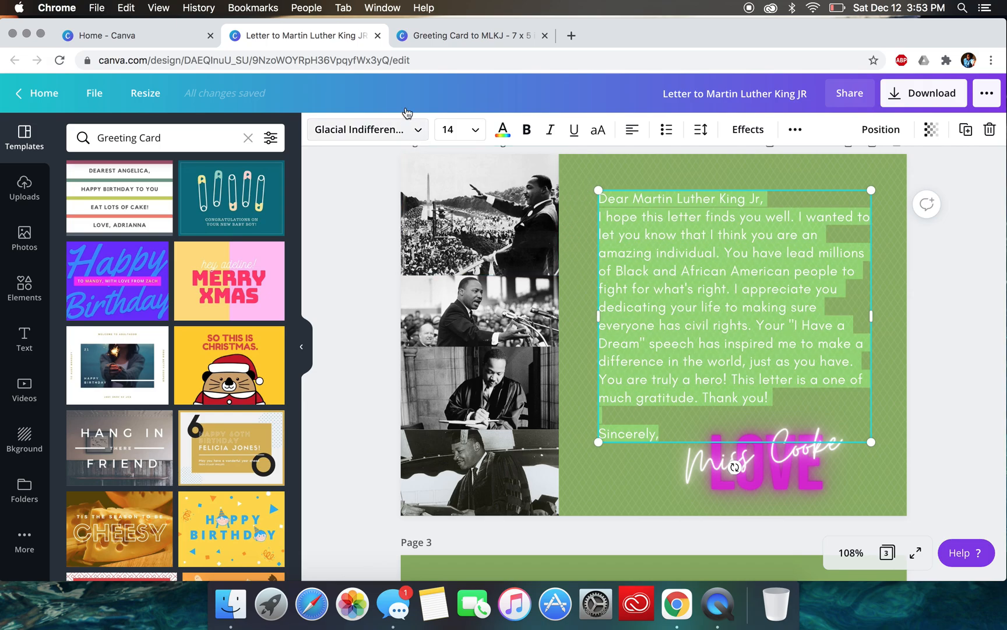
- Back in the "Greeting Card to MLKJ" design, paste the copied letter into new body text on page 2 and delete the separate greeting line
click(487, 41)
click(691, 257)
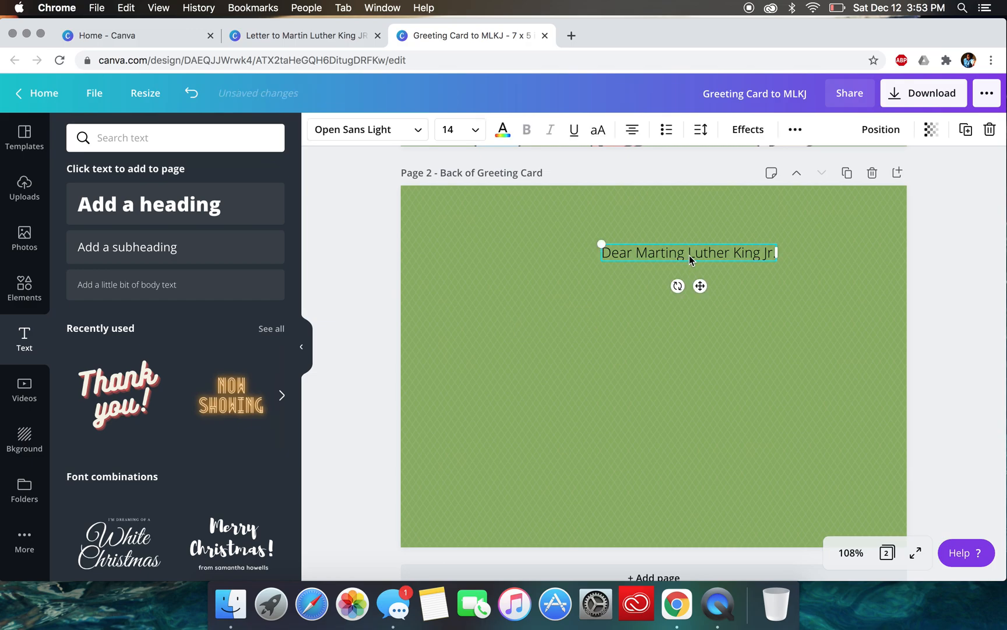
drag(778, 261, 816, 266)
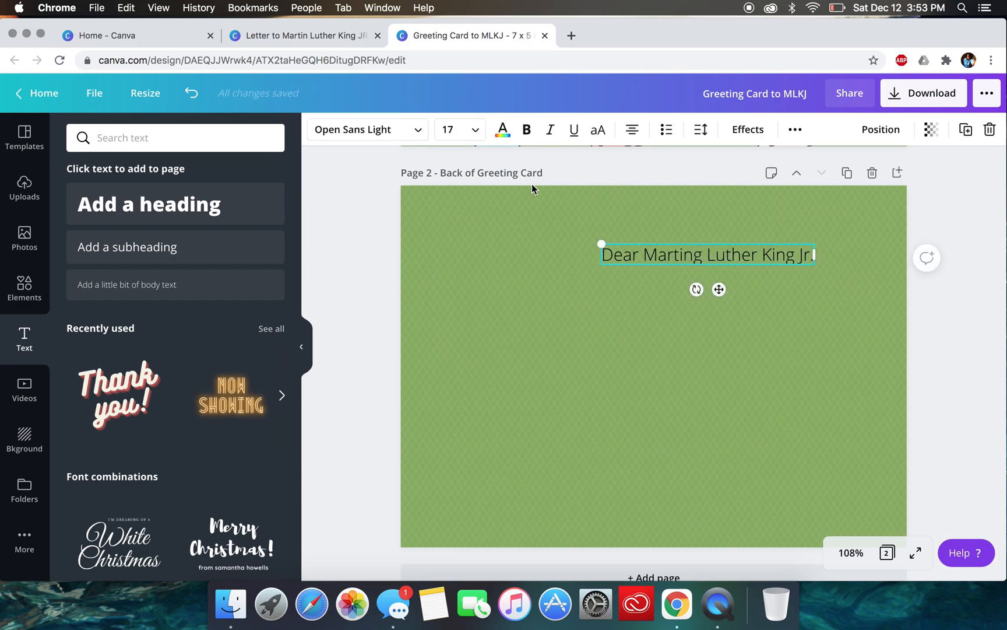
click(121, 285)
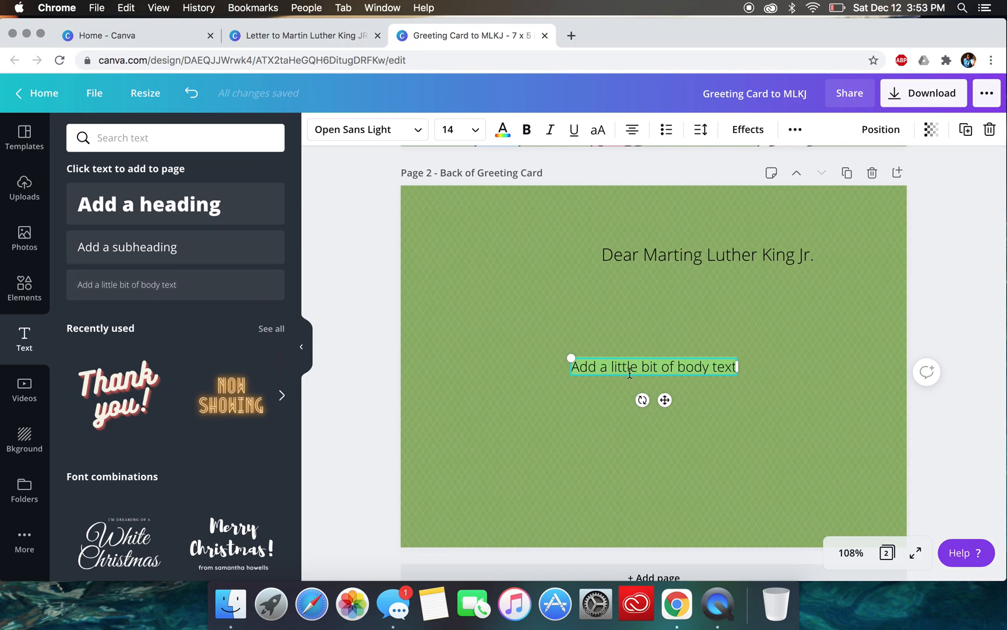
key(super+v)
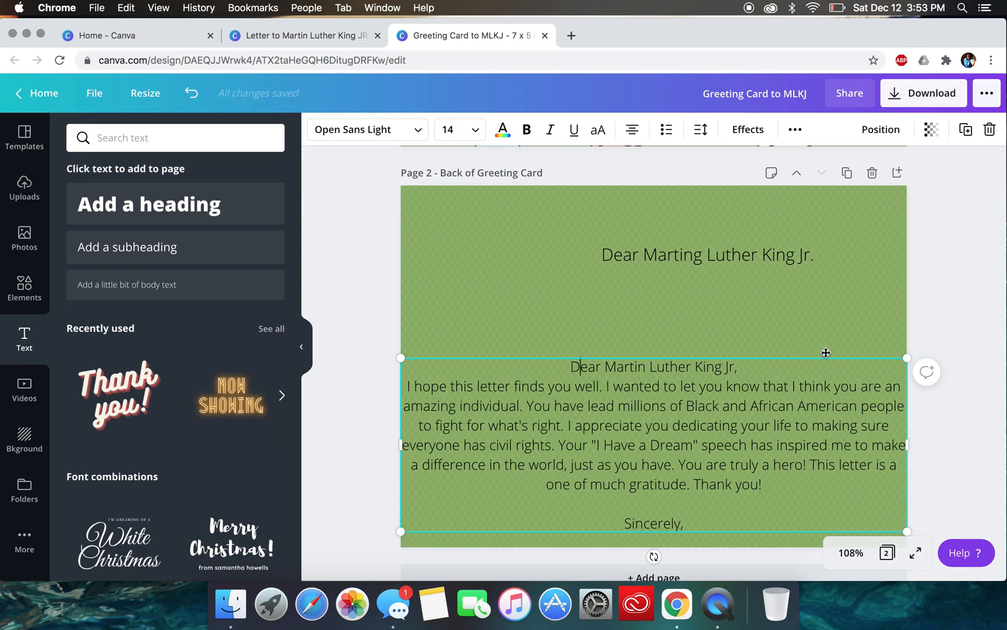
click(763, 254)
key(Delete)
- Scale down the pasted letter and move it up into the upper part of the back page
click(679, 396)
drag(400, 354, 608, 276)
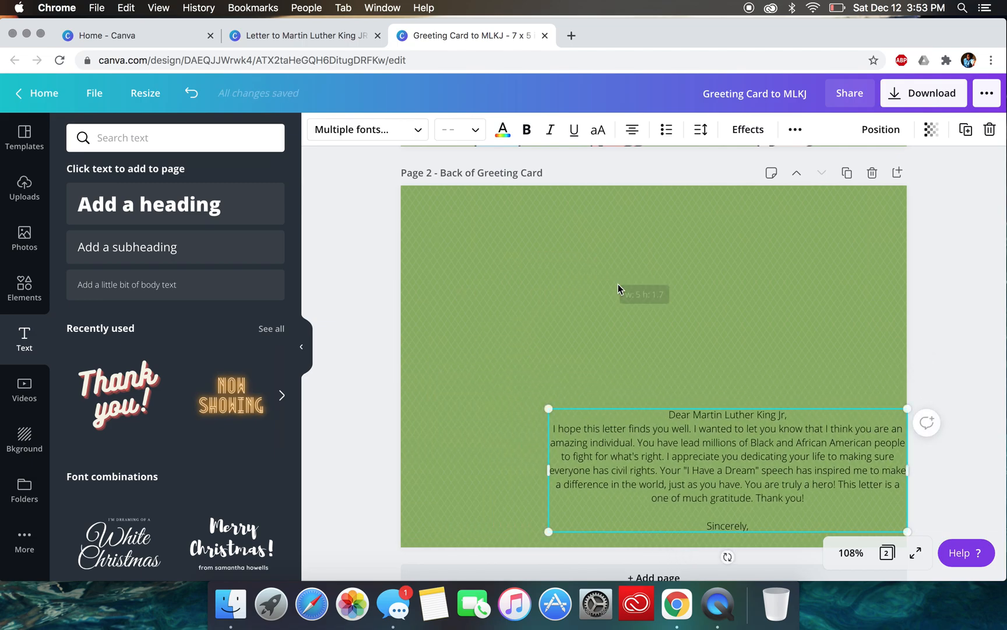
drag(720, 414, 692, 238)
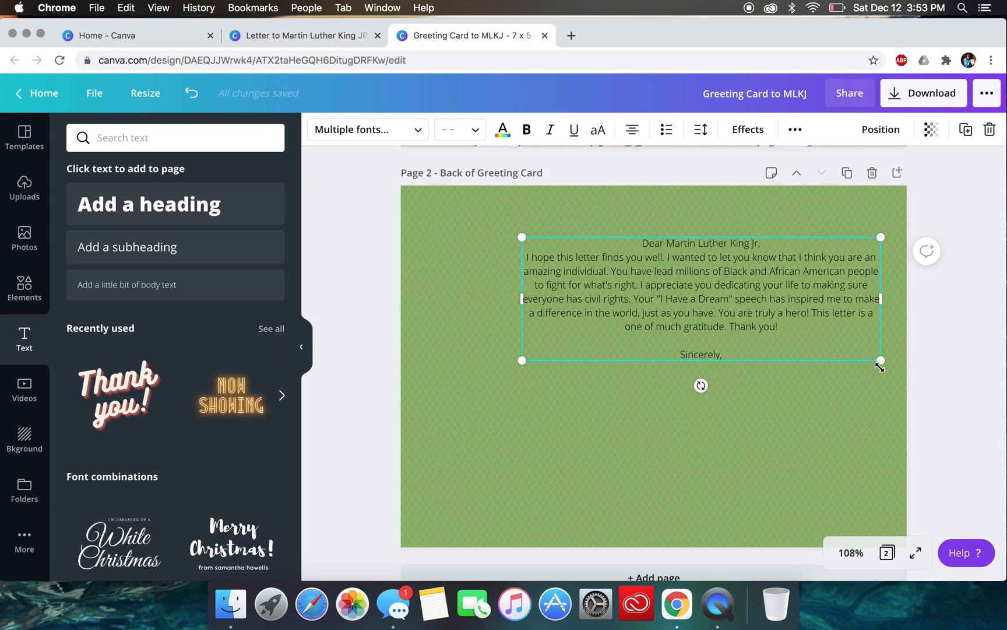
drag(880, 360, 841, 408)
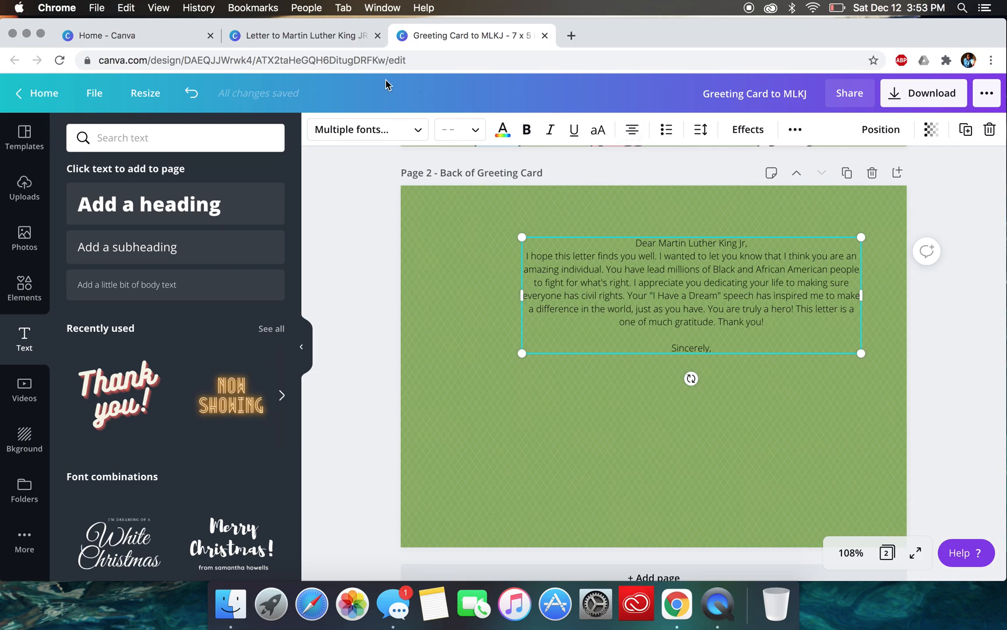
- Check the letter layout in the "Letter to Martin Luther King JR" design and left-align the greeting card's letter to match
click(333, 41)
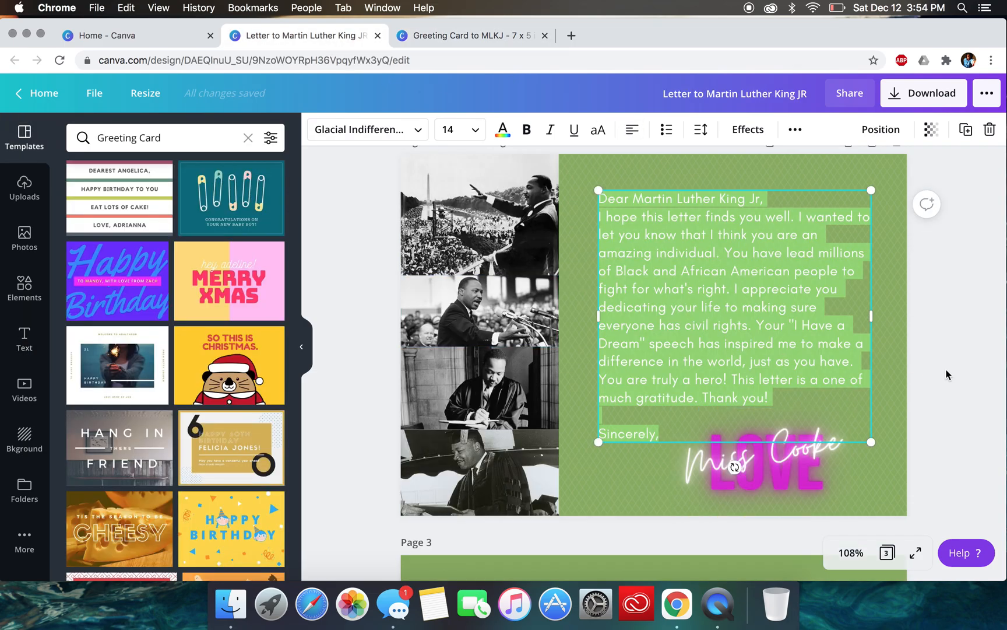
click(438, 36)
click(632, 129)
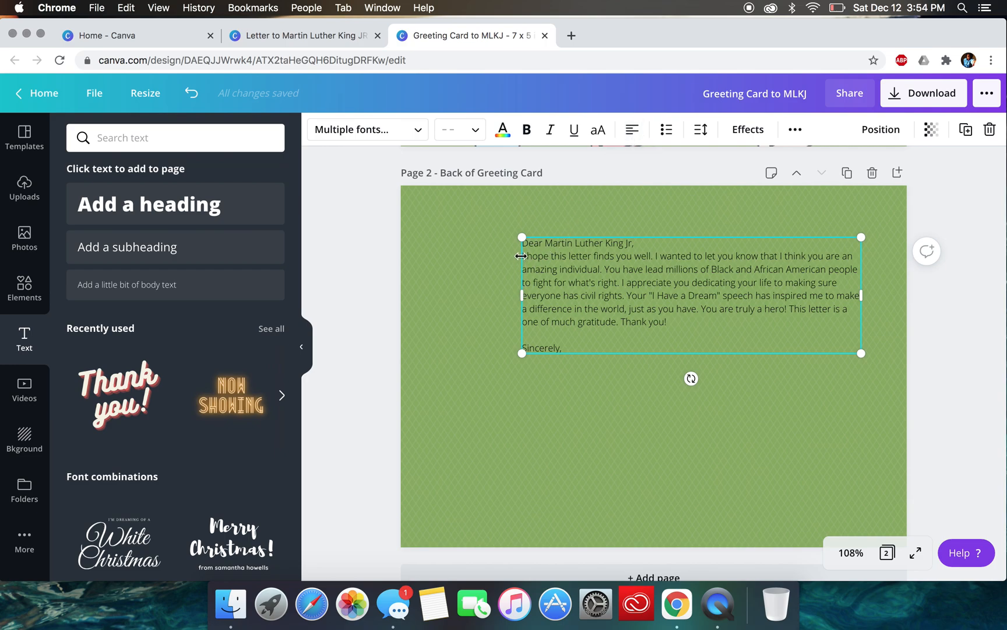
- Narrow the letter into a column at about 10.2 pt and position it in the right half of the back page
drag(522, 237, 556, 223)
drag(539, 299, 672, 304)
drag(861, 405, 877, 443)
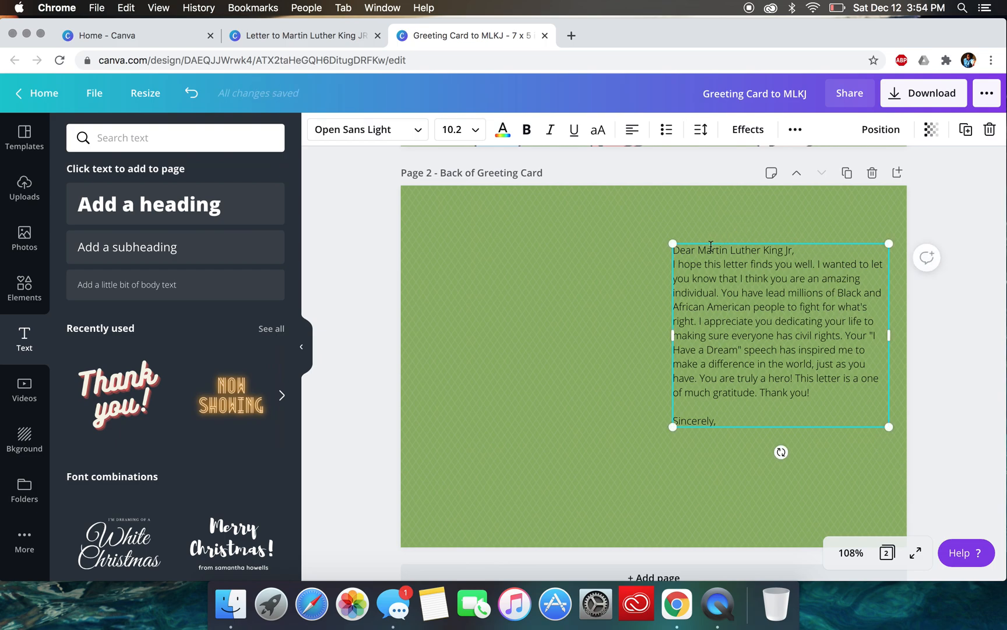
drag(711, 243, 653, 229)
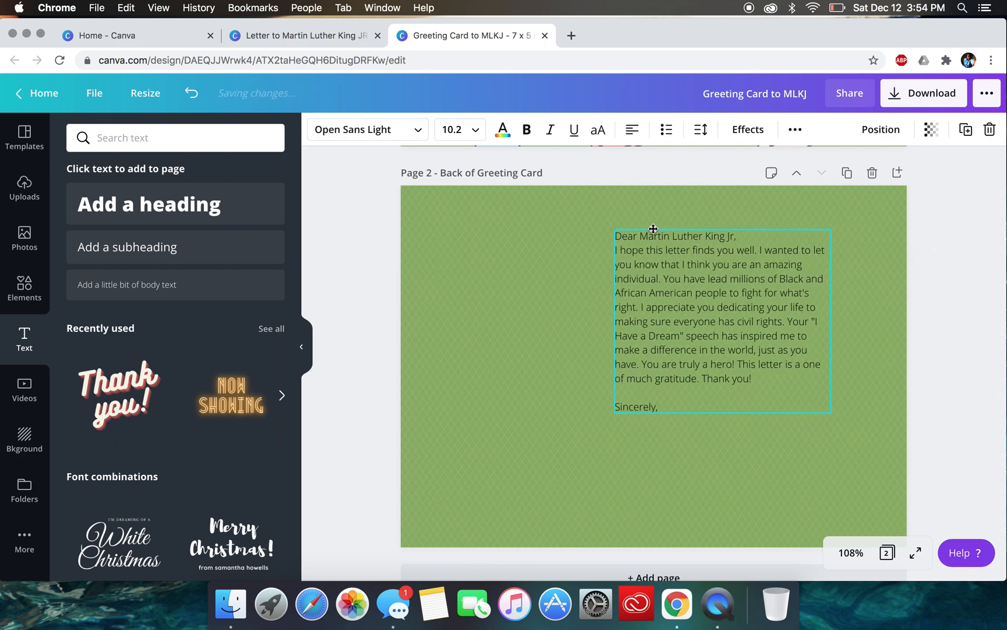
click(971, 464)
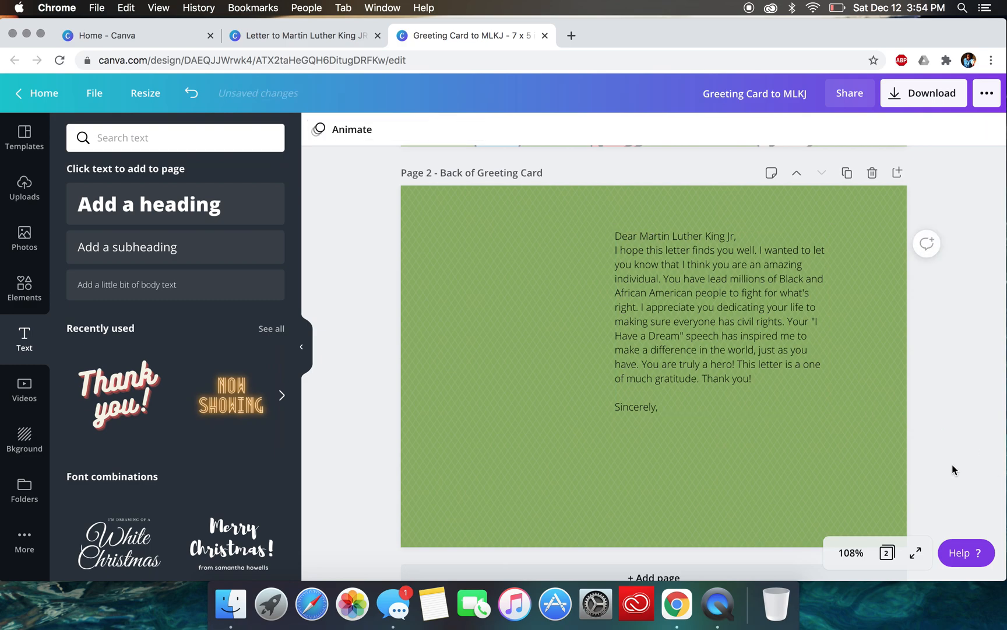
- Change the letter's text color to white and make it bold
click(770, 277)
click(499, 132)
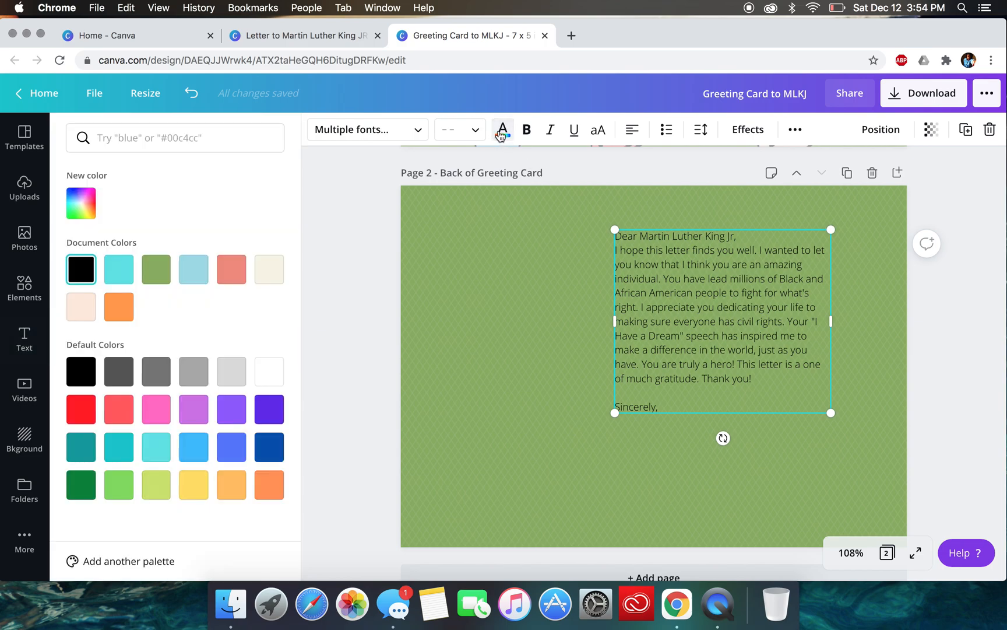
click(271, 379)
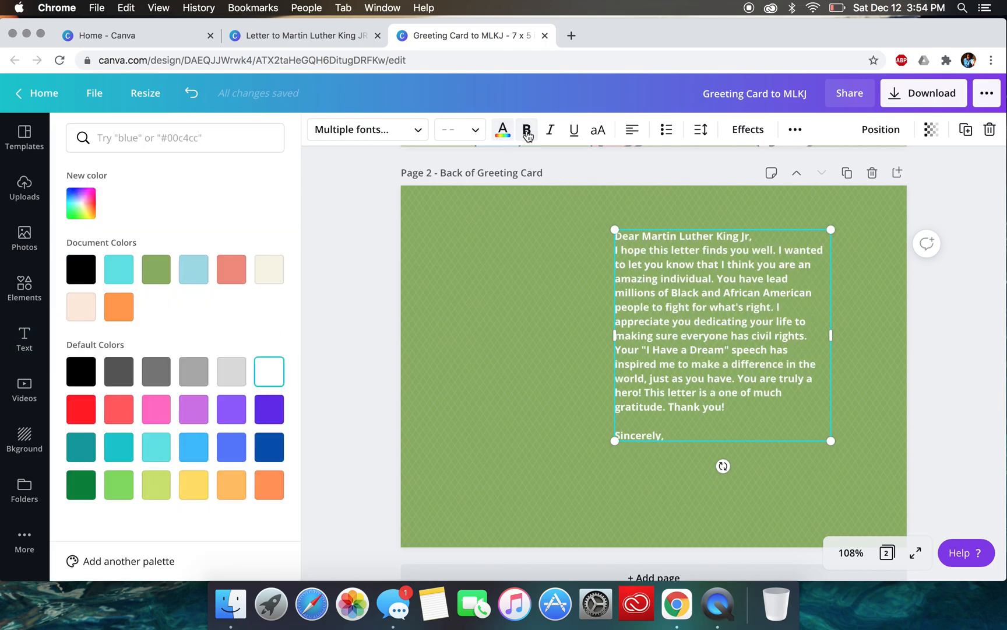
- Set the letter's font to Dosis Regular
click(415, 131)
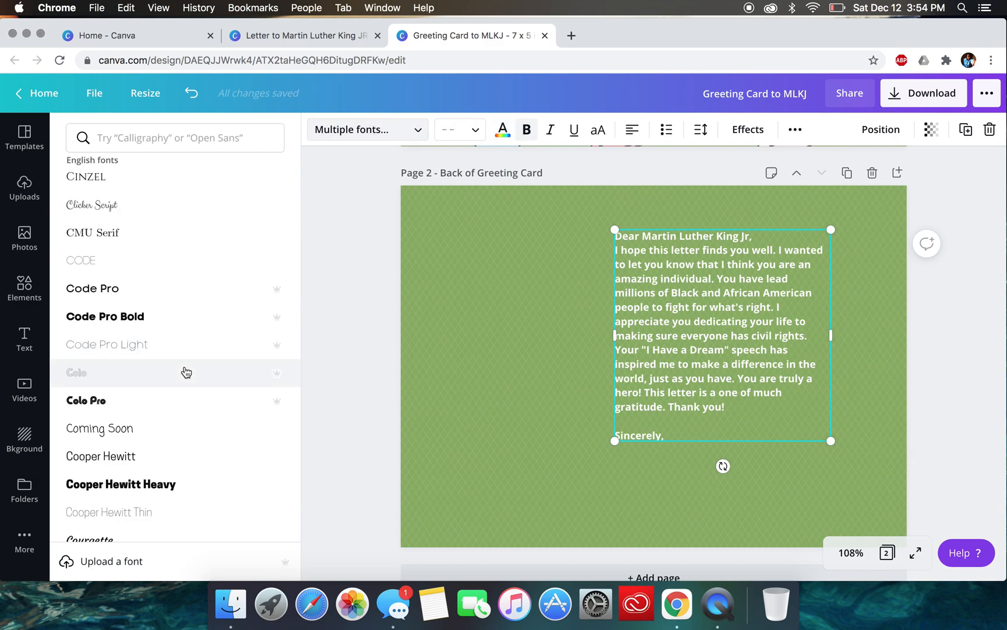
scroll(186, 372, down, 10)
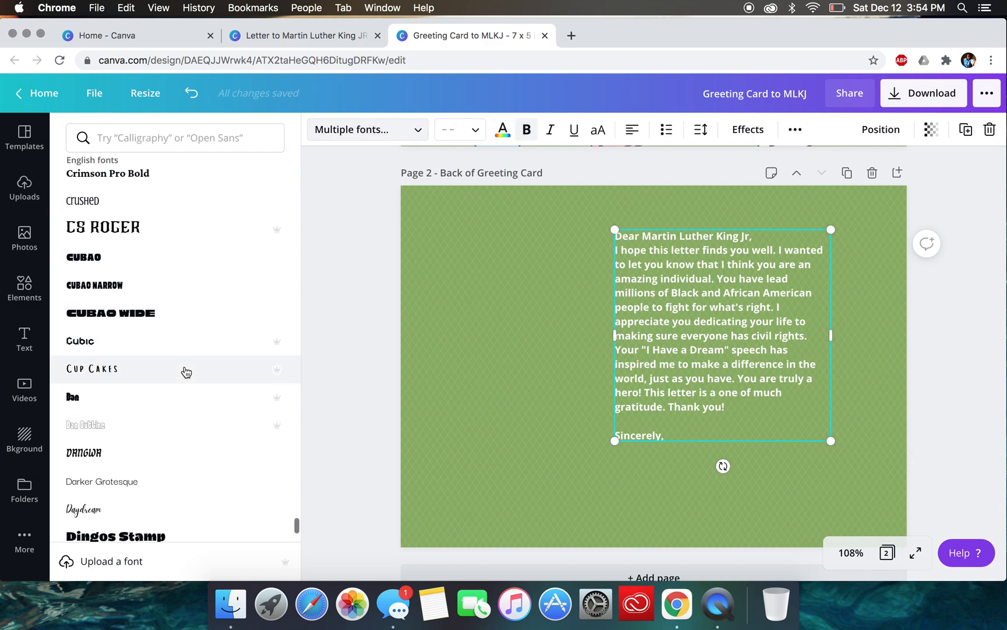
scroll(186, 372, down, 10)
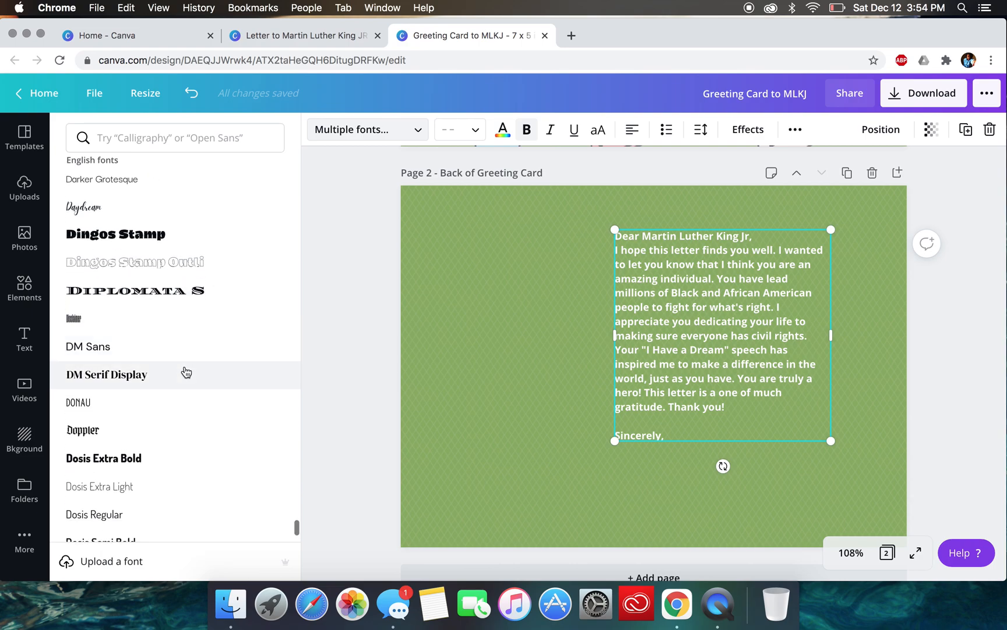
scroll(186, 372, down, 1)
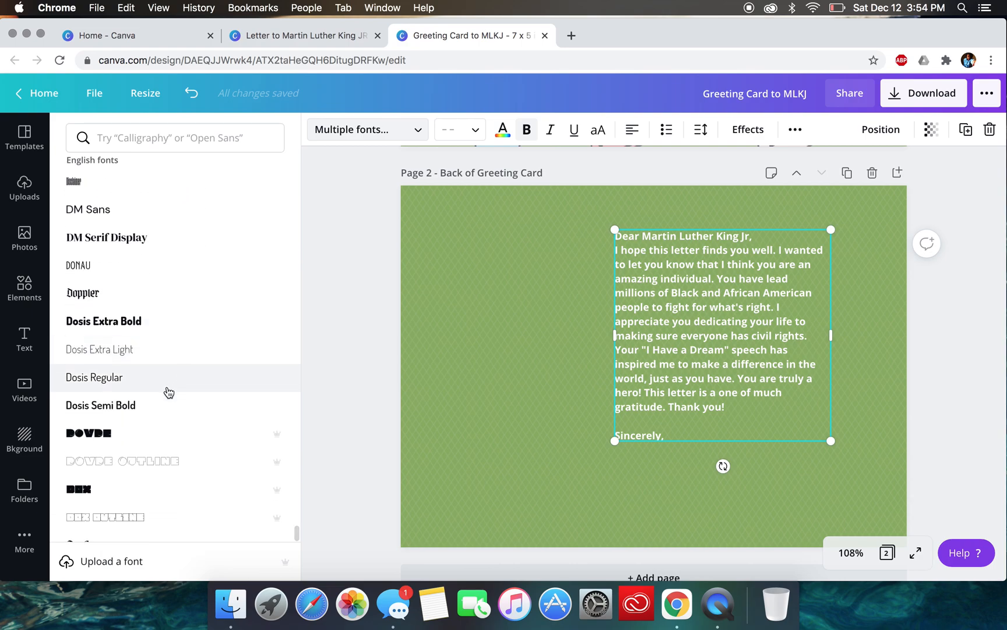
click(168, 389)
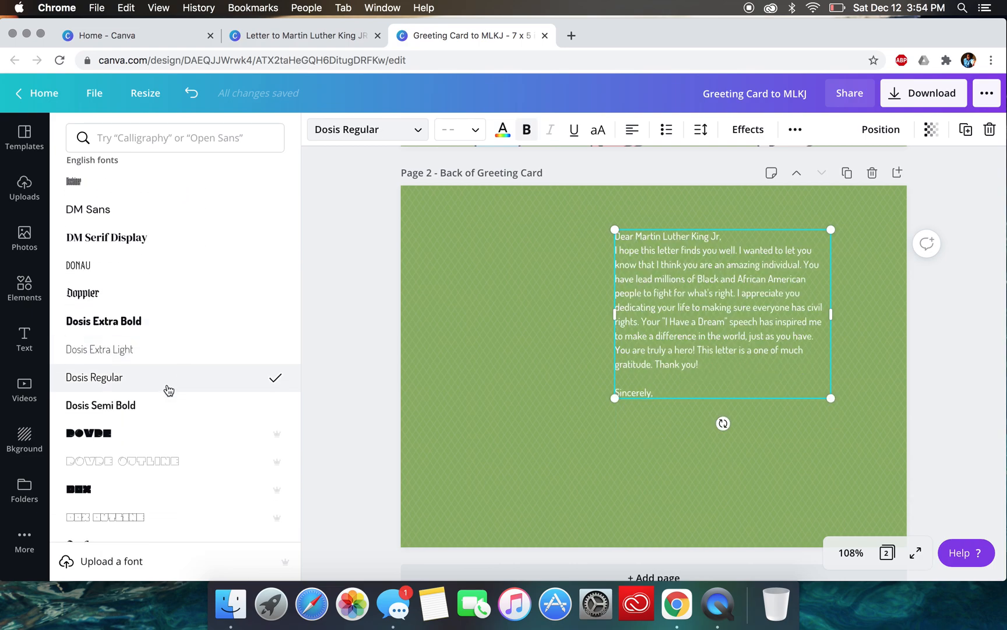
- Enlarge the letter proportionally and shift it slightly down within the right half of the back page
drag(832, 401, 887, 441)
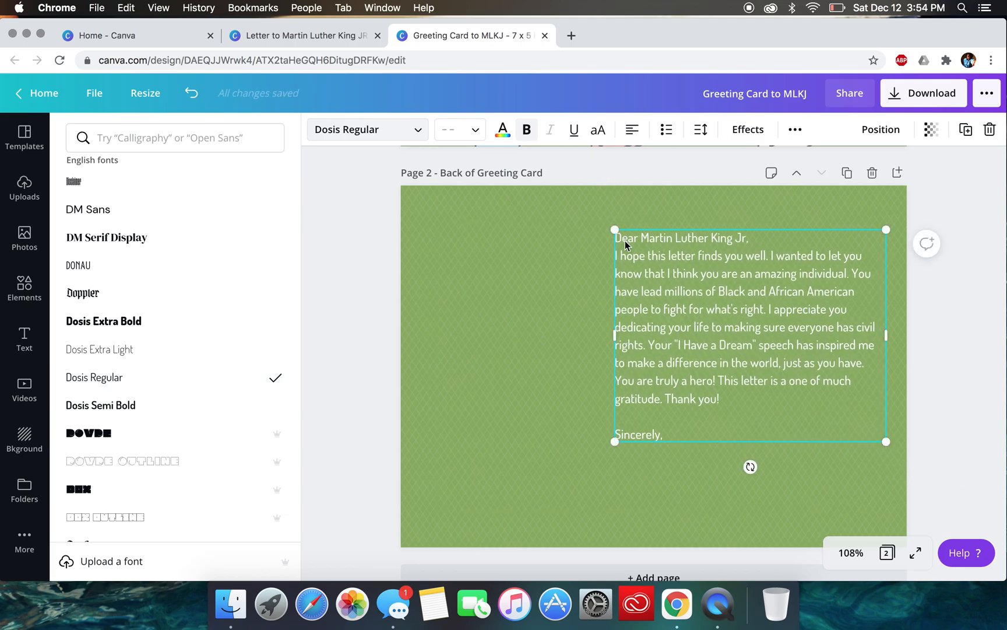
drag(615, 230, 589, 209)
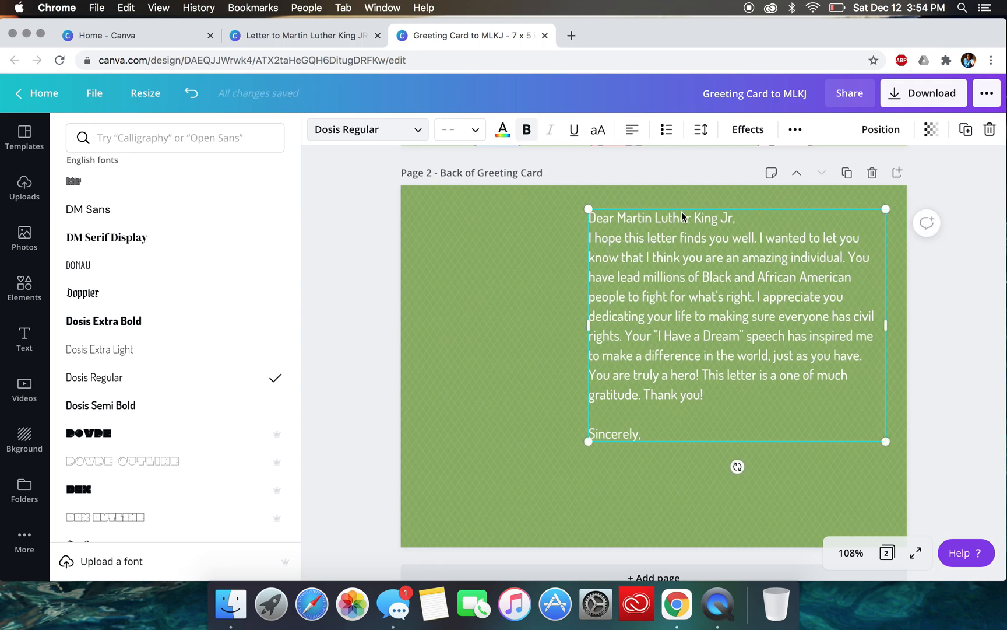
drag(681, 211, 681, 224)
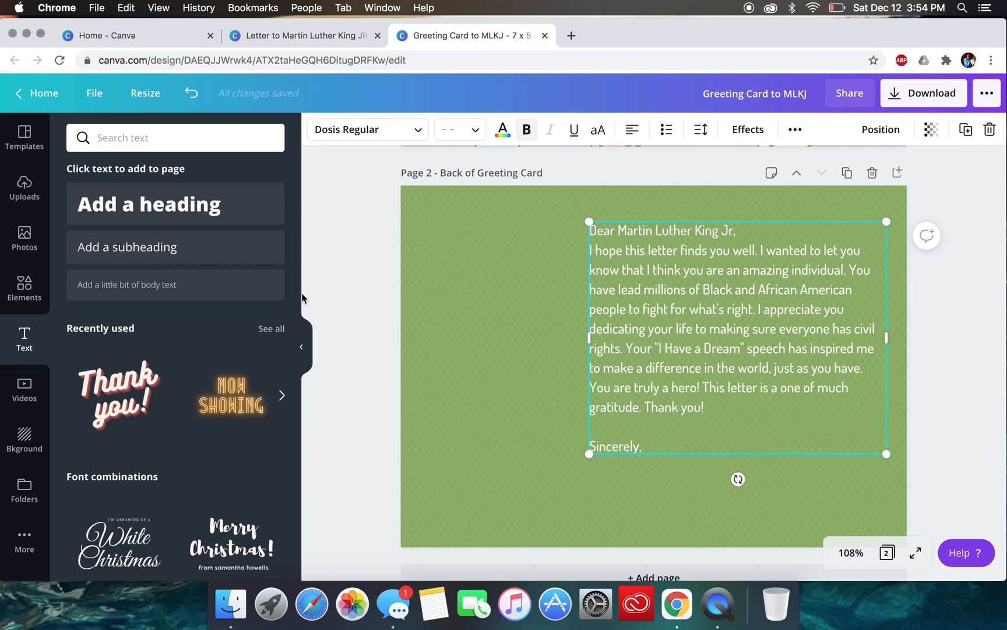
- Search the photo library for "martin luther king jr"
click(25, 236)
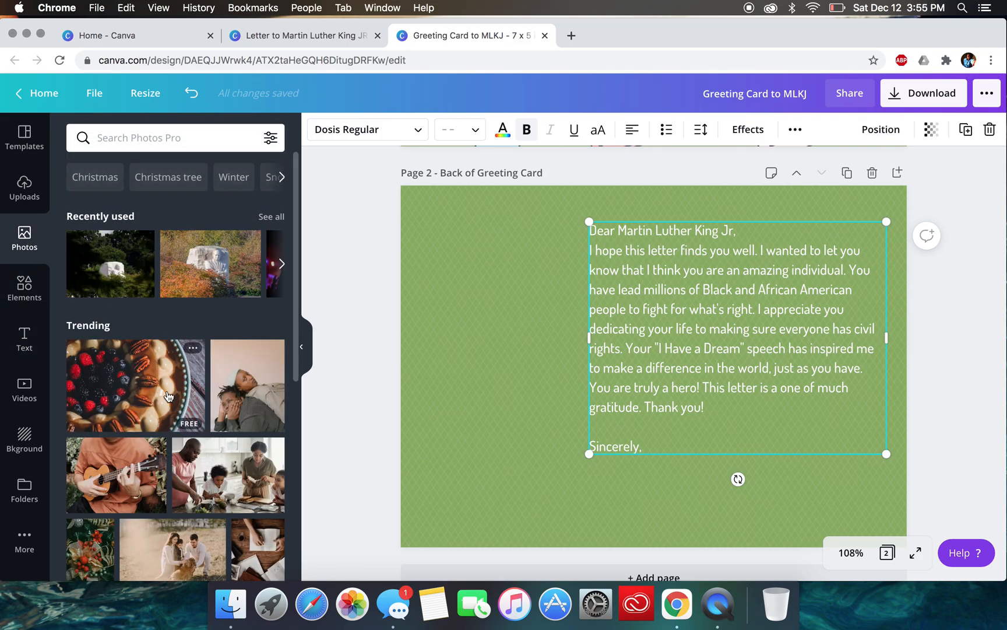
scroll(167, 390, down, 15)
scroll(167, 391, down, 5)
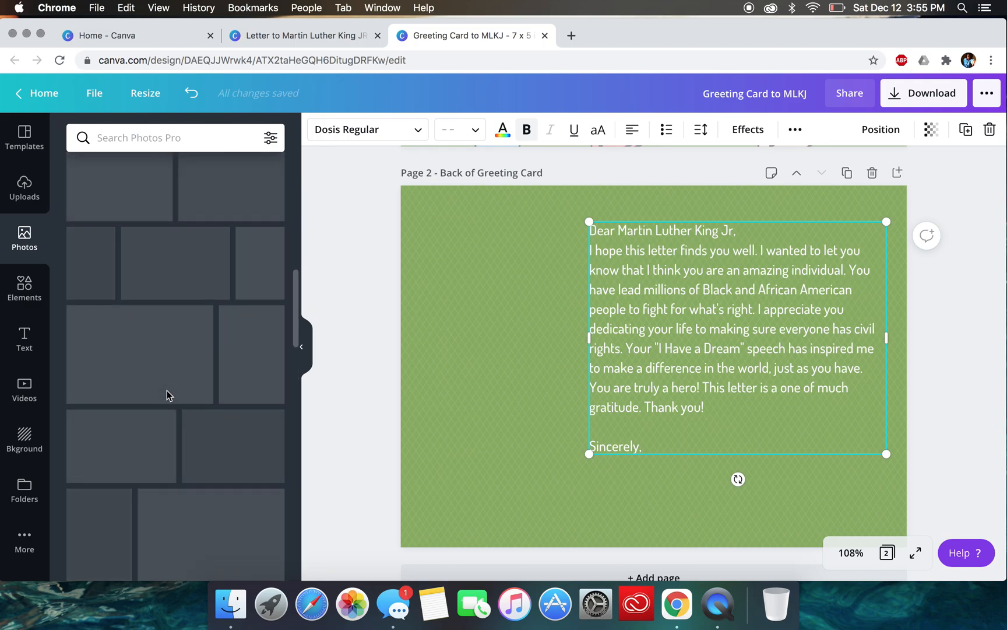
scroll(165, 302, up, 20)
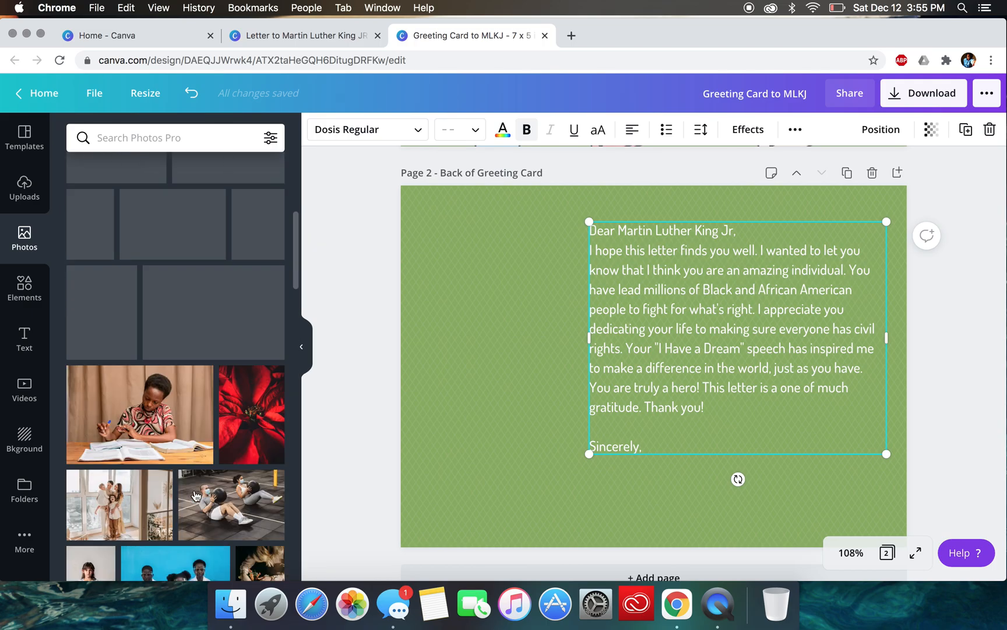
click(148, 137)
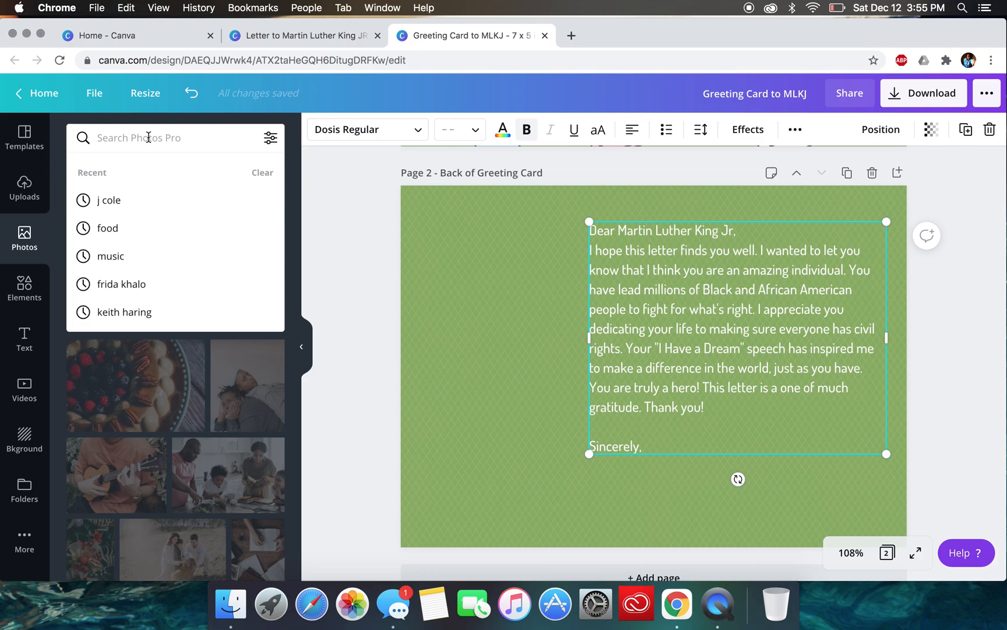
text(marting lu)
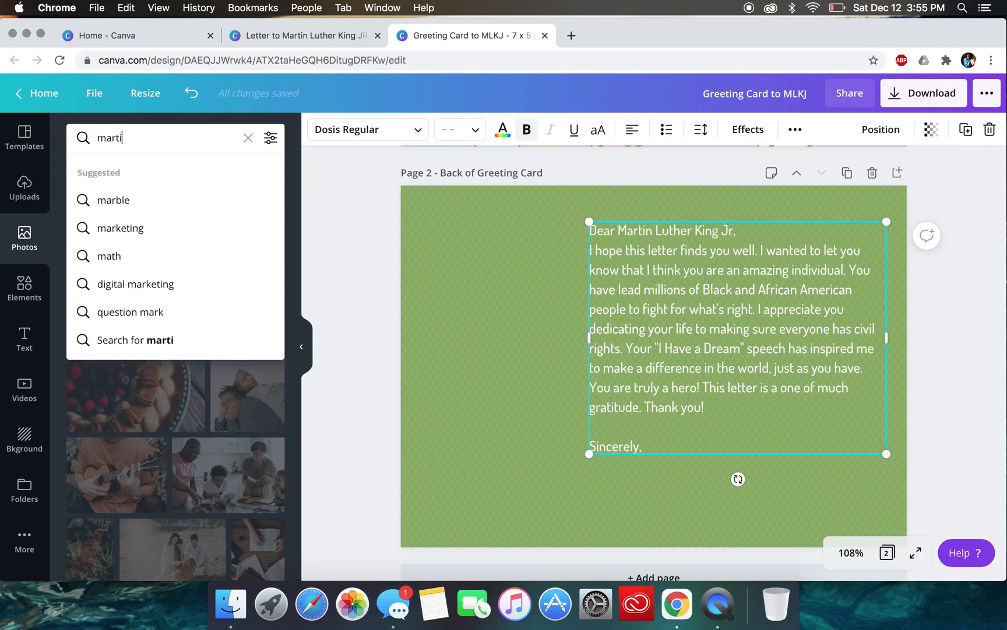
key(BackSpace)
key(BackSpace)
key(BackSpace)
key(BackSpace)
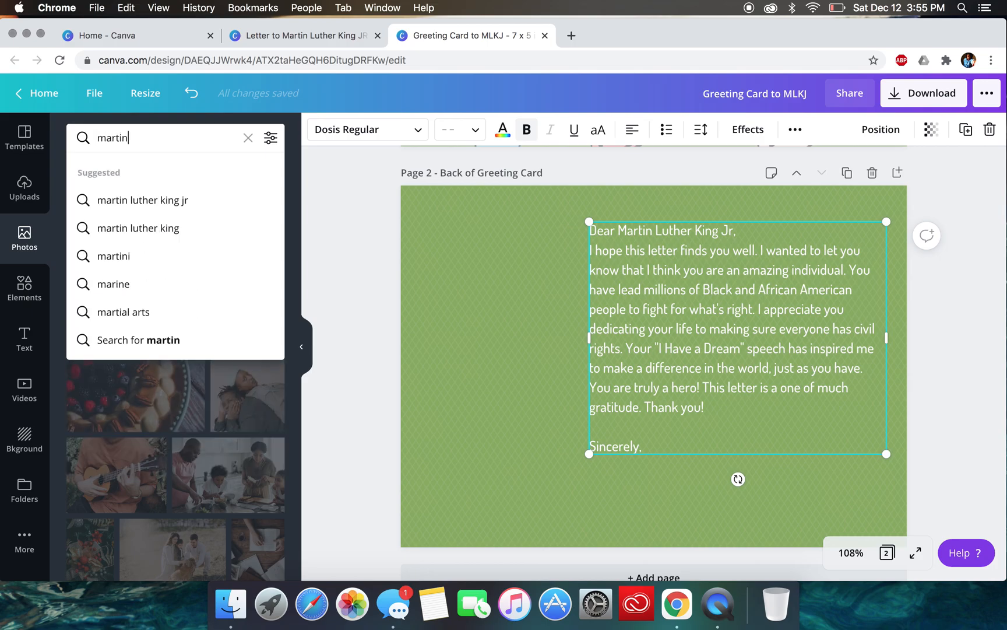
text(luther king)
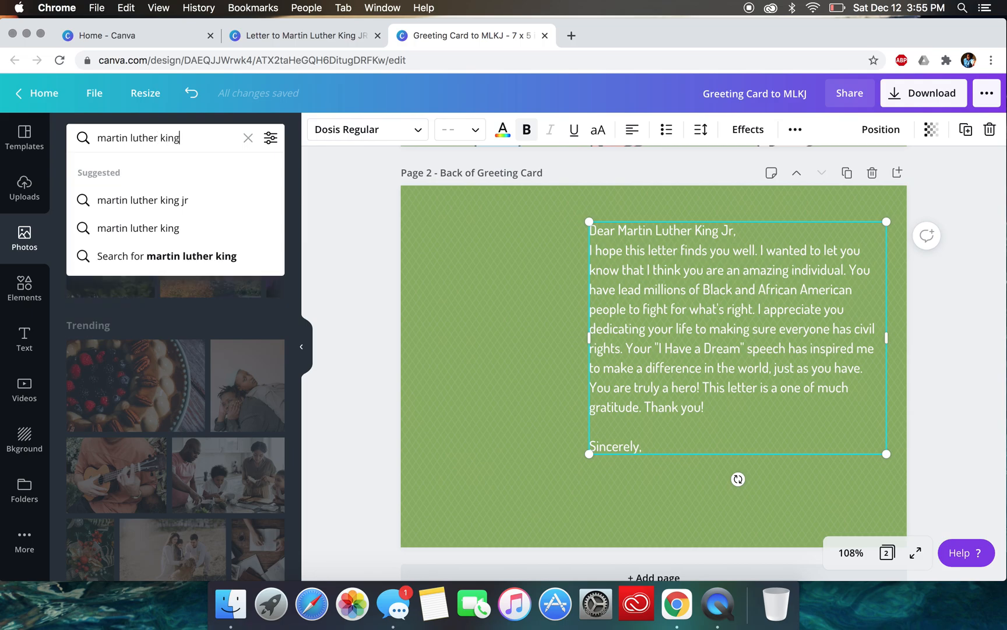
text( jr)
key(Return)
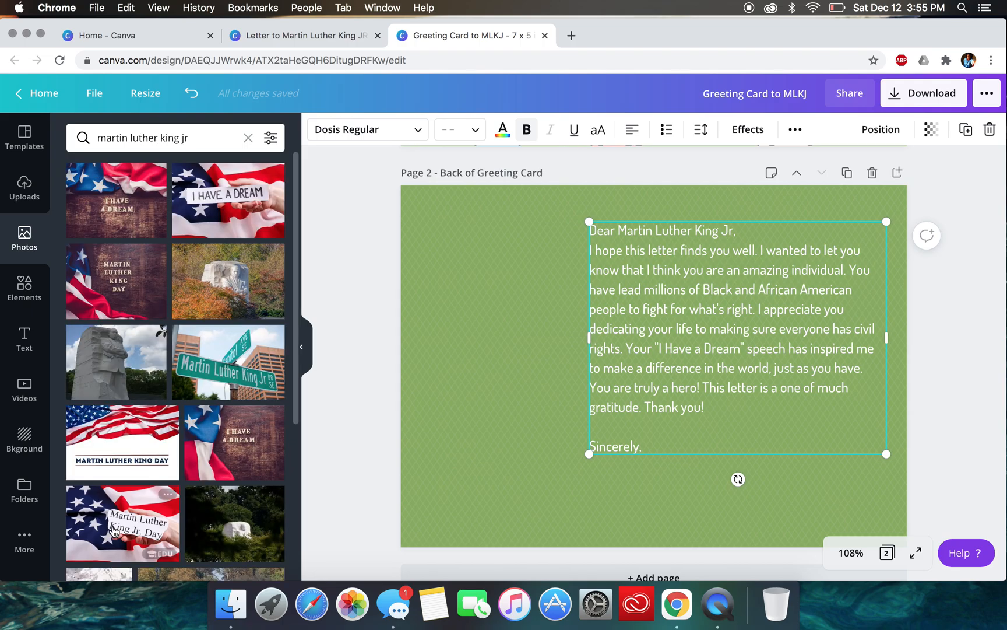
- Insert the dark photo of the stone memorial and scale it down into the back page's upper-left corner
scroll(122, 538, down, 5)
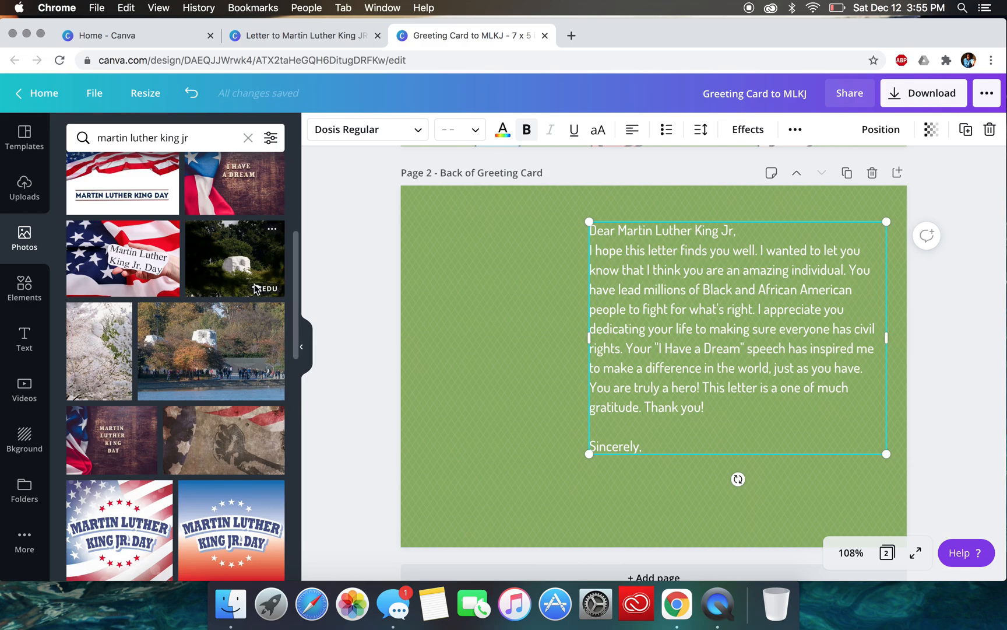
click(227, 279)
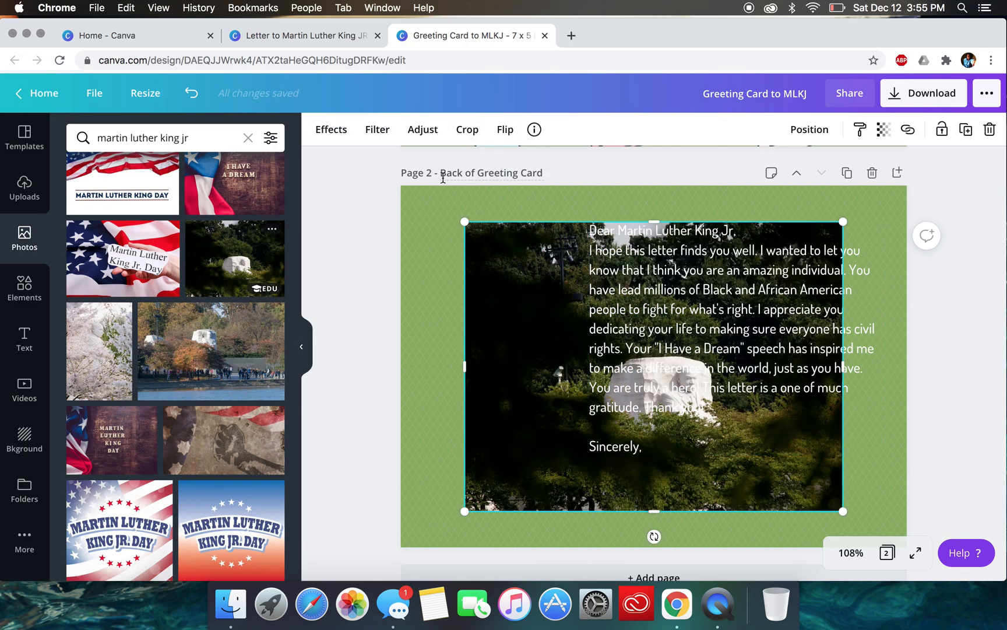
drag(465, 222, 724, 419)
drag(785, 456, 475, 251)
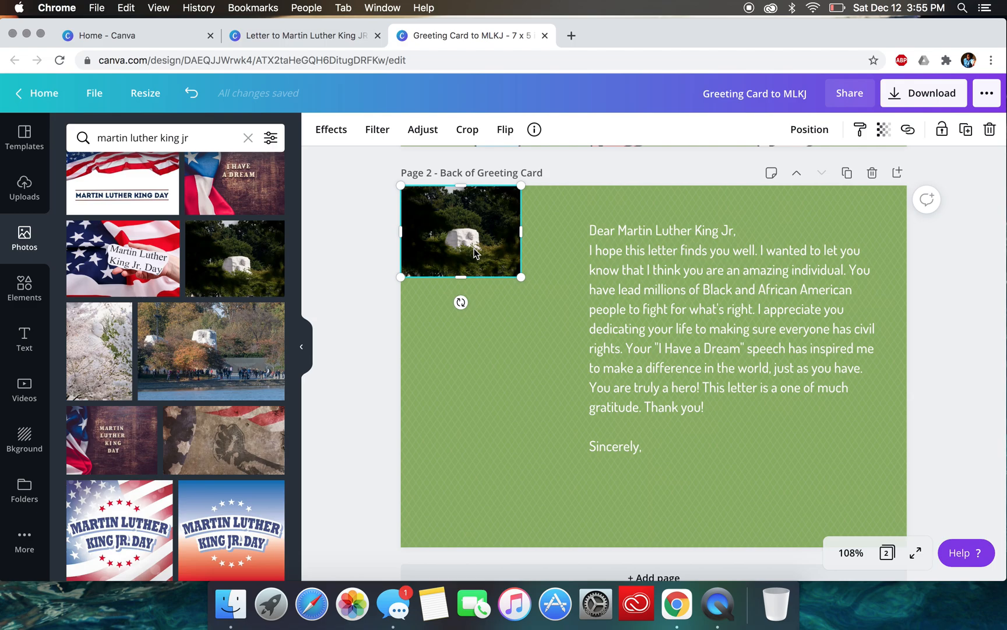
drag(523, 279, 558, 293)
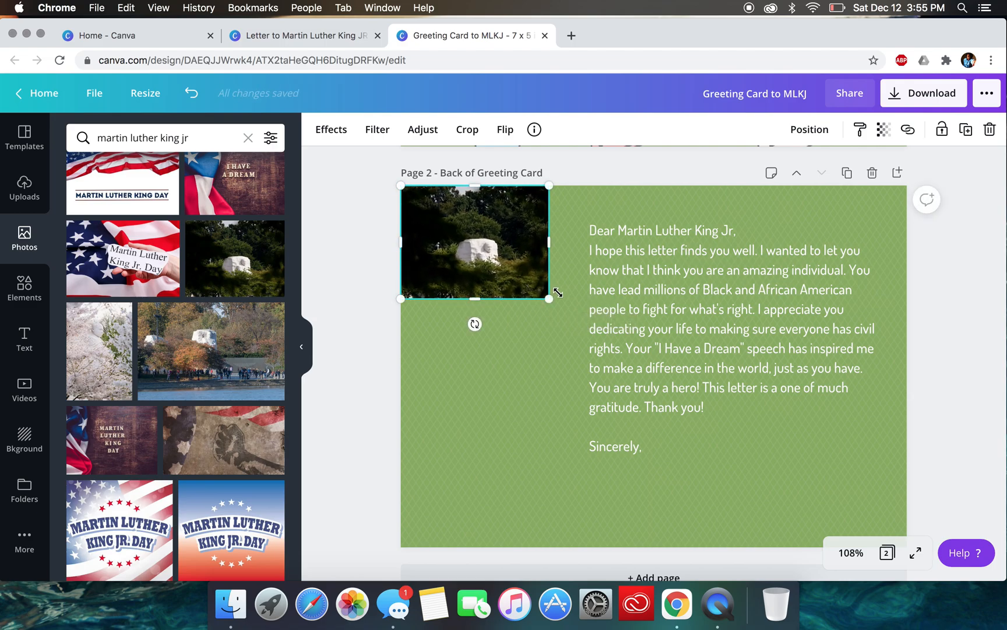
- Move the letter further down on the back page
click(367, 311)
click(628, 228)
drag(627, 226, 628, 260)
- Delete the stone memorial photo from the back page
click(411, 285)
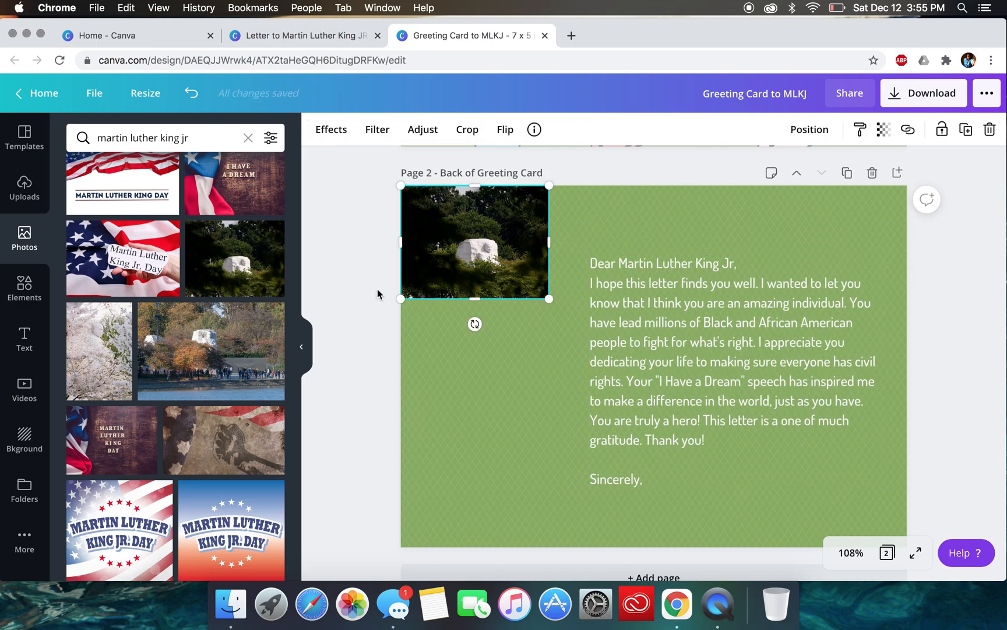
click(378, 293)
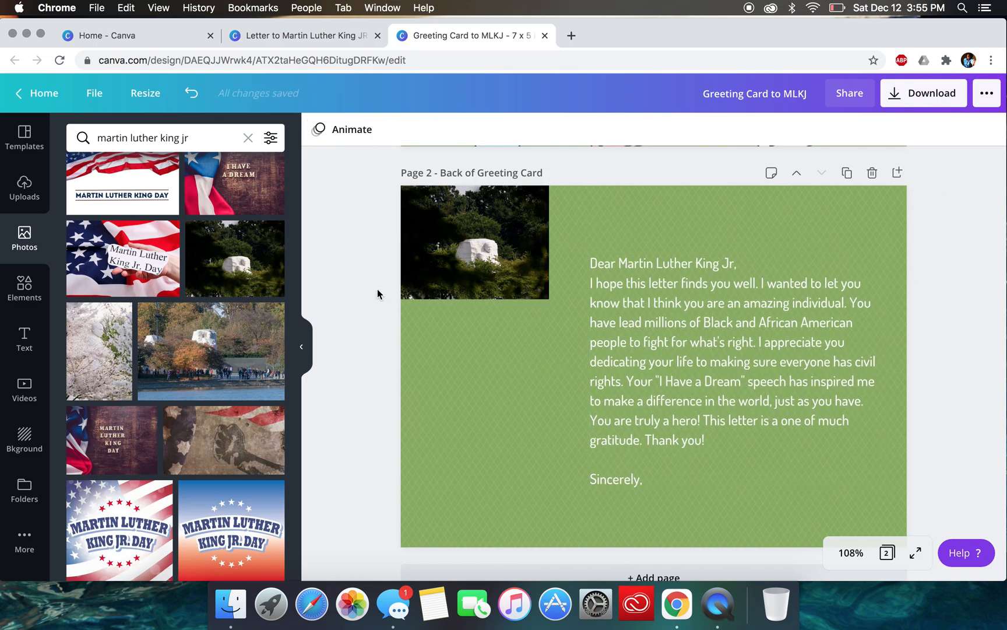
click(481, 279)
key(Delete)
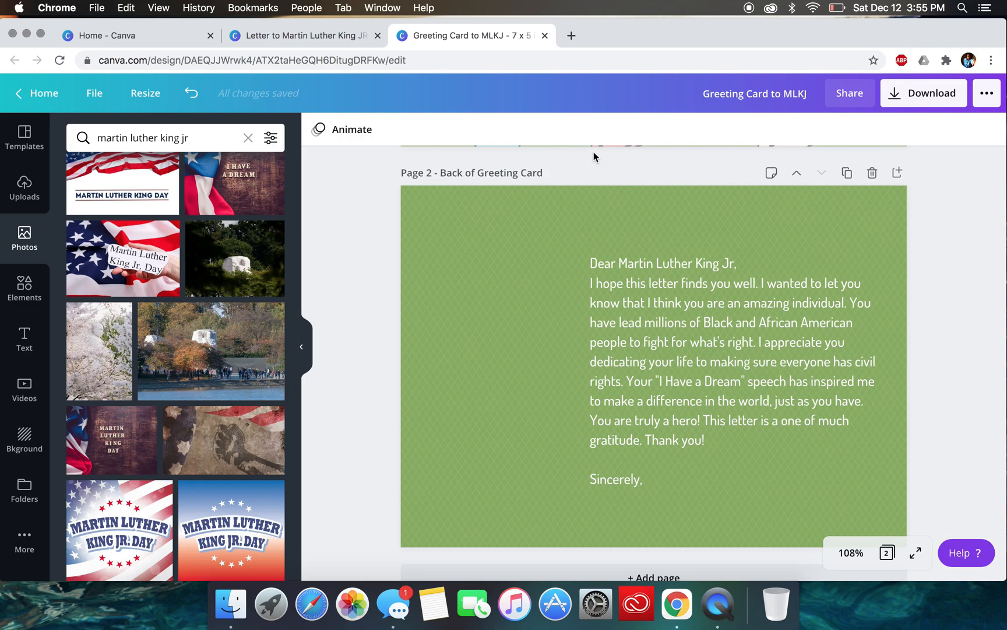
- Open Google Images in a new browser tab
click(572, 35)
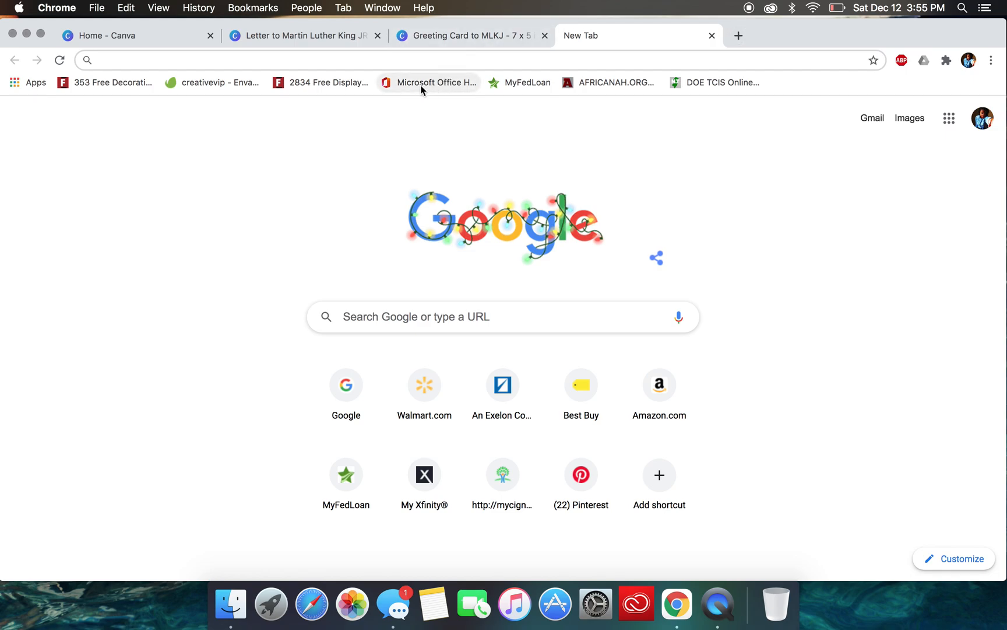
click(286, 61)
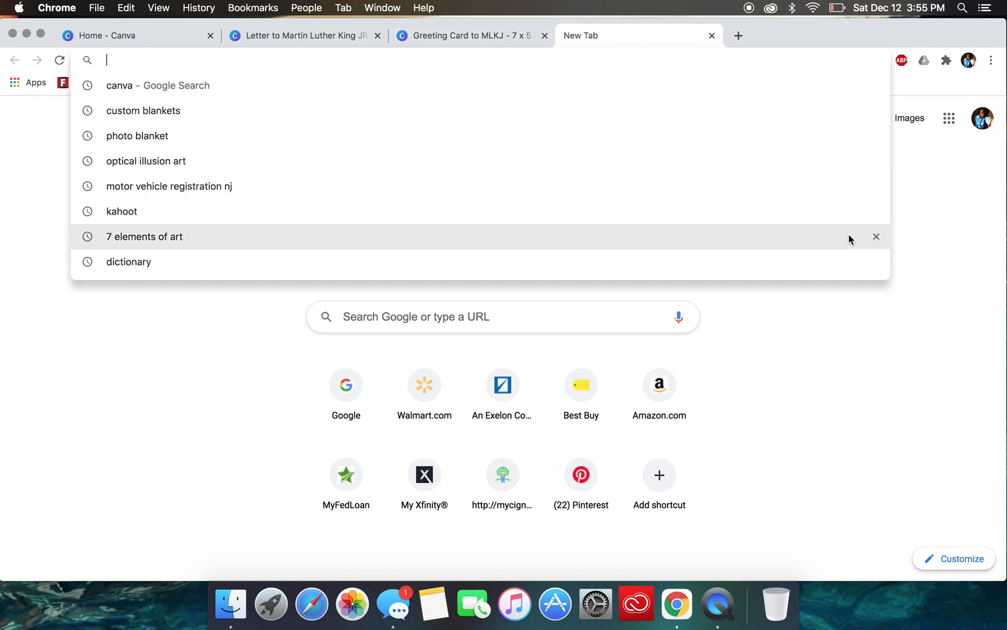
click(930, 241)
click(910, 120)
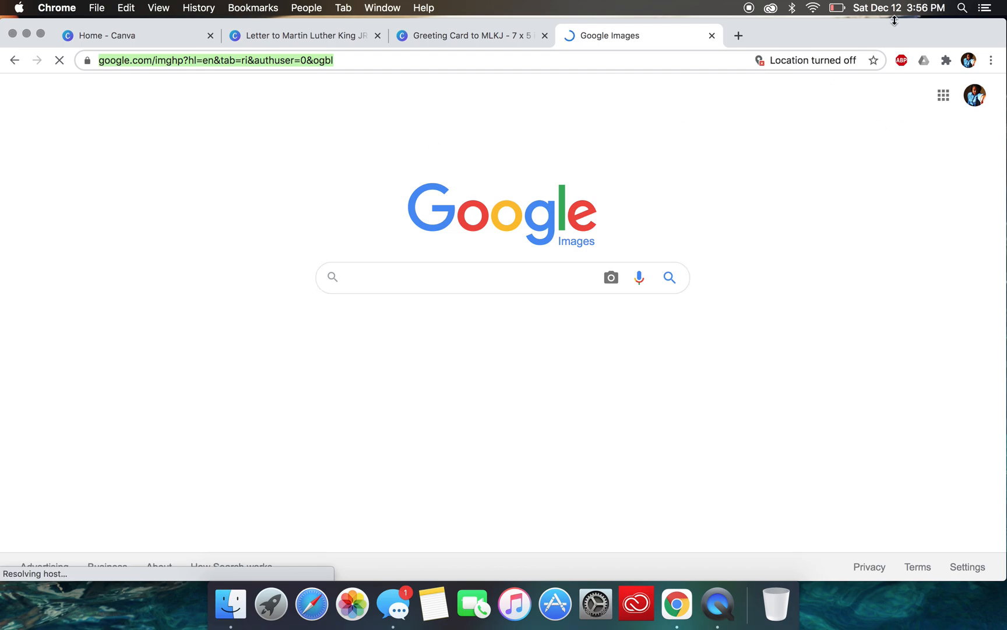
click(845, 6)
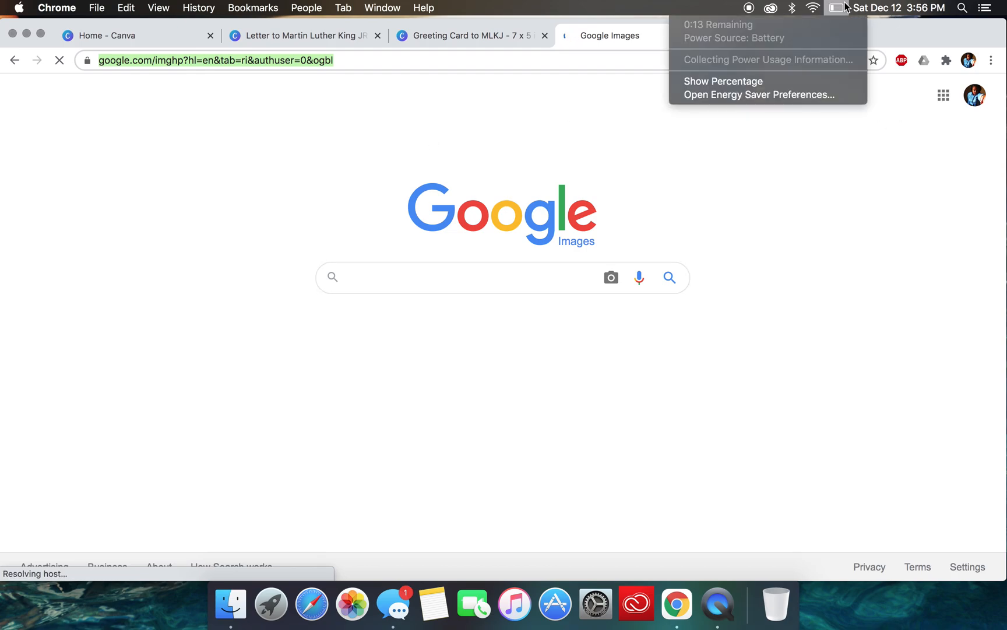
click(592, 139)
- Search Google Images for "martin luther king jr"
click(371, 279)
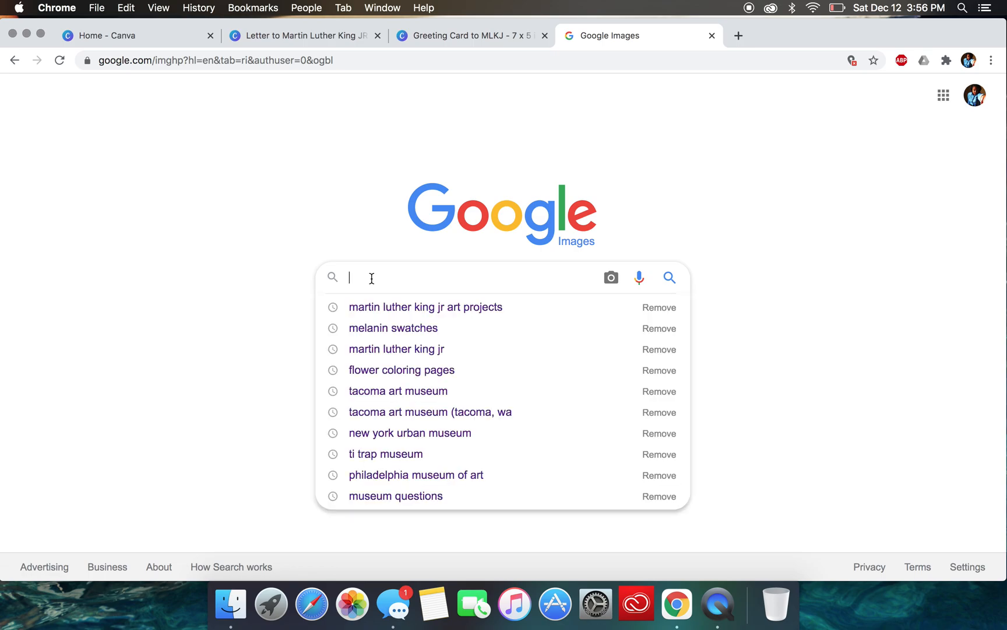
text(marting l)
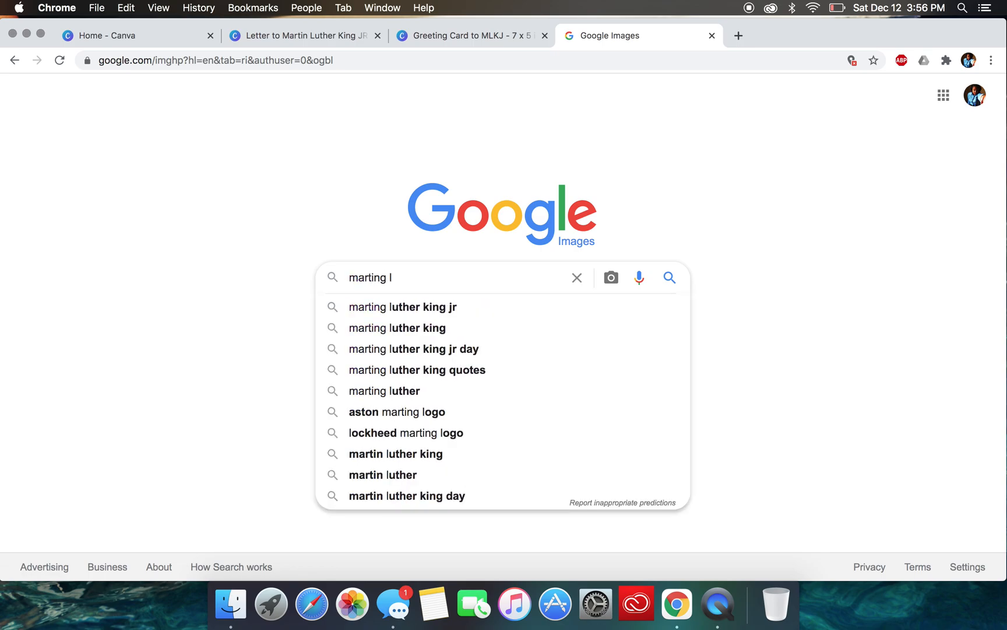
key(BackSpace)
key(BackSpace)
key(BackSpace)
text(luther king jr)
key(Return)
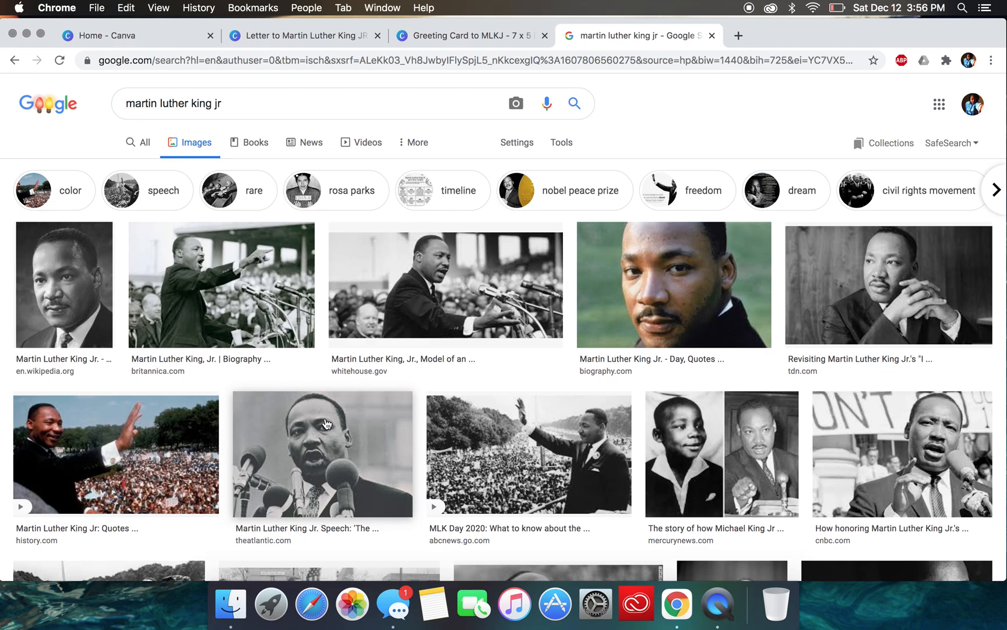
- Save the ABC News photo of Martin Luther King Jr. waving to the crowd as a JPEG in Downloads
click(526, 442)
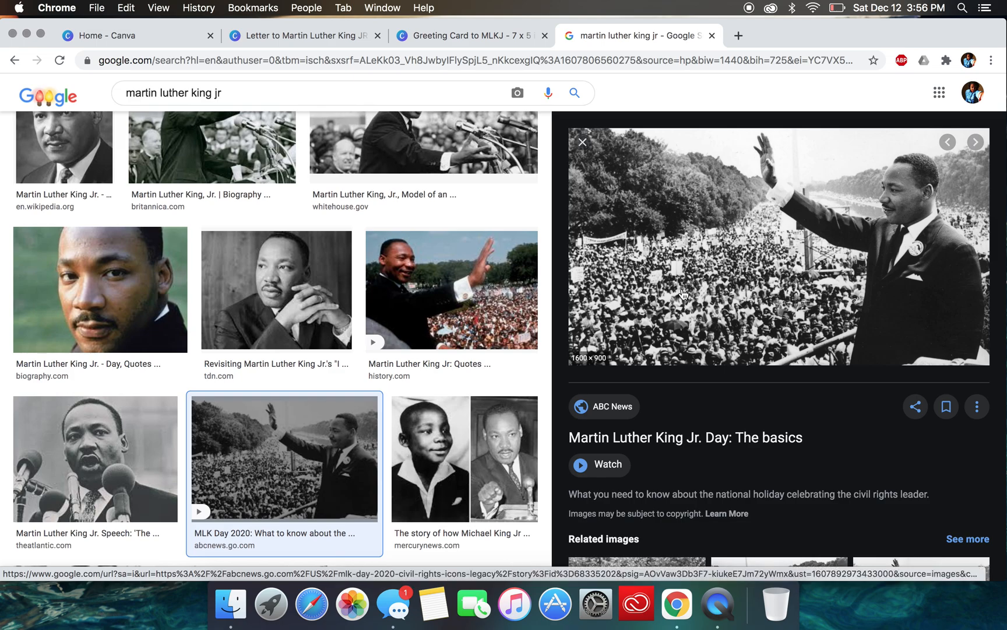
right_click(683, 251)
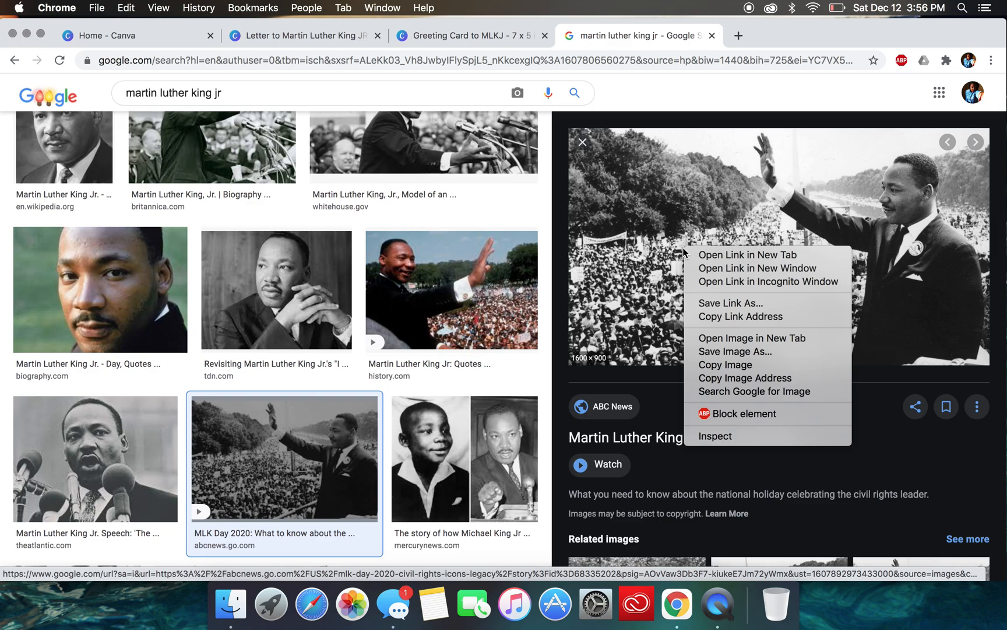
click(723, 351)
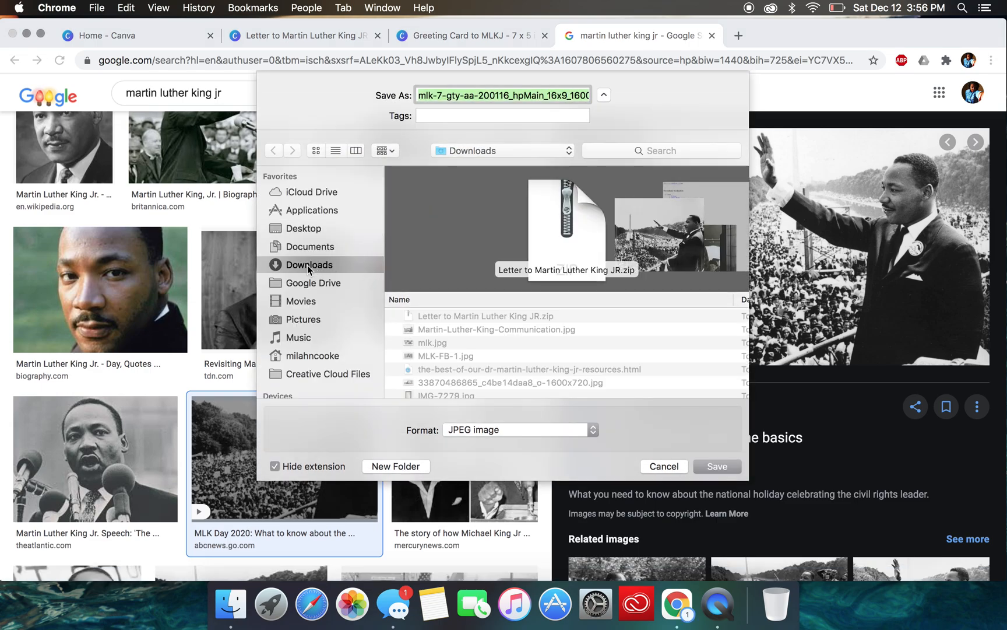
click(704, 464)
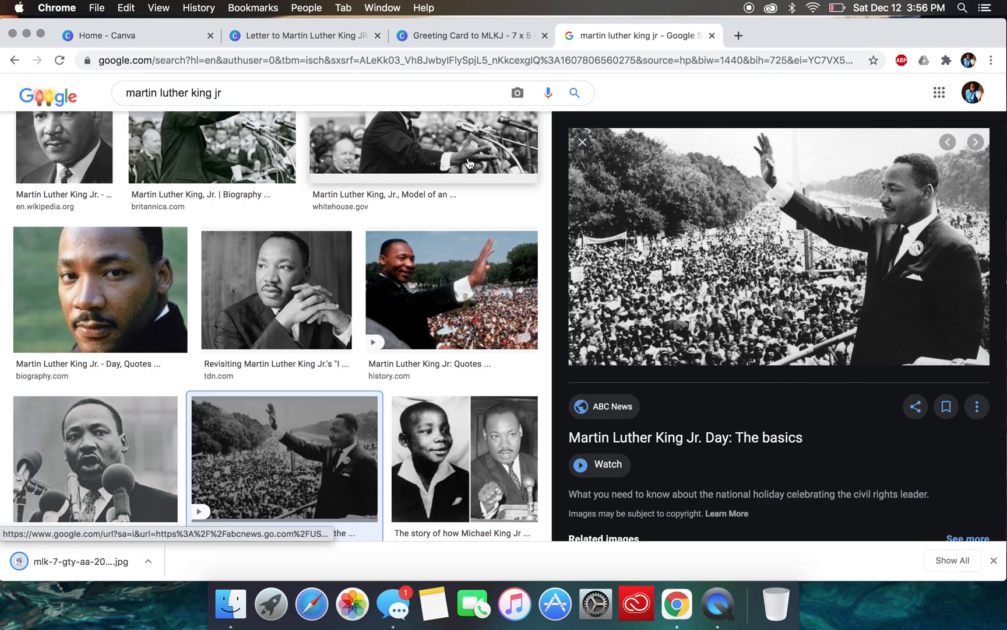
- Save the American University photo of Martin Luther King Jr. with clasped hands to Downloads as martinlutherking2020 in PNG format
scroll(440, 285, down, 1)
scroll(440, 285, down, 10)
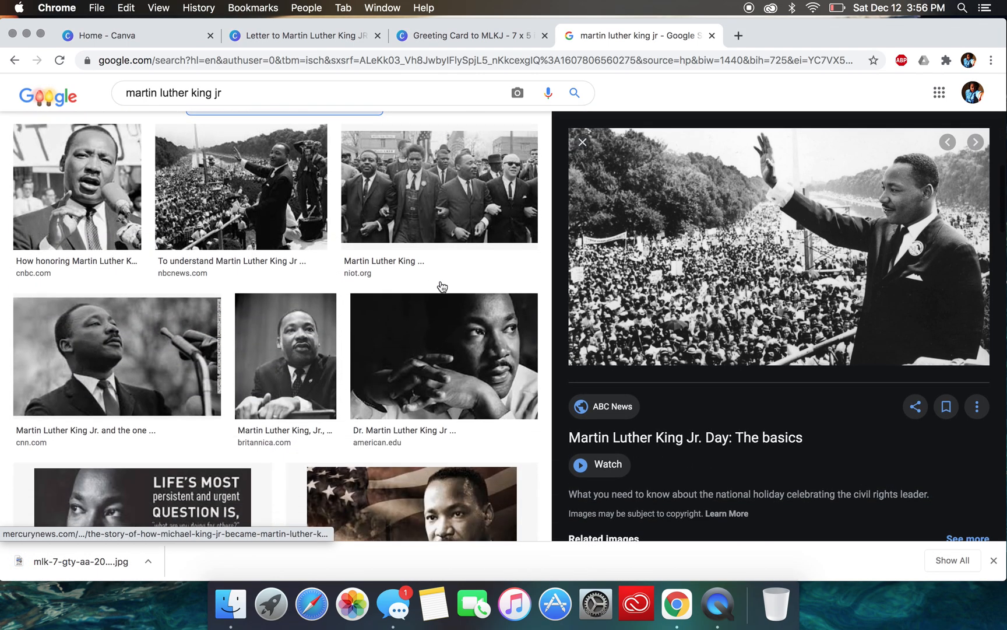
click(440, 281)
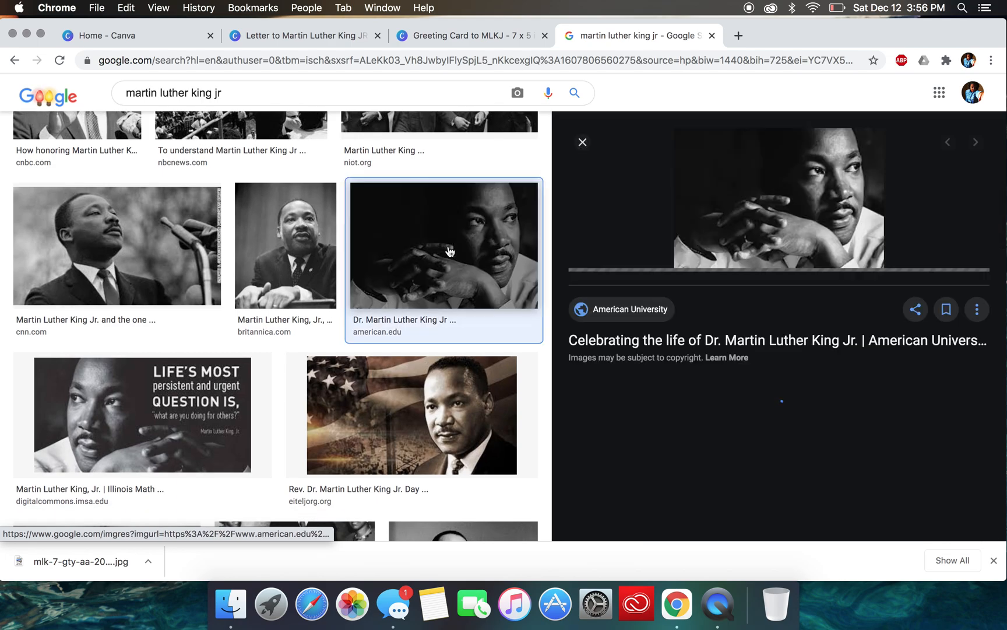
right_click(786, 236)
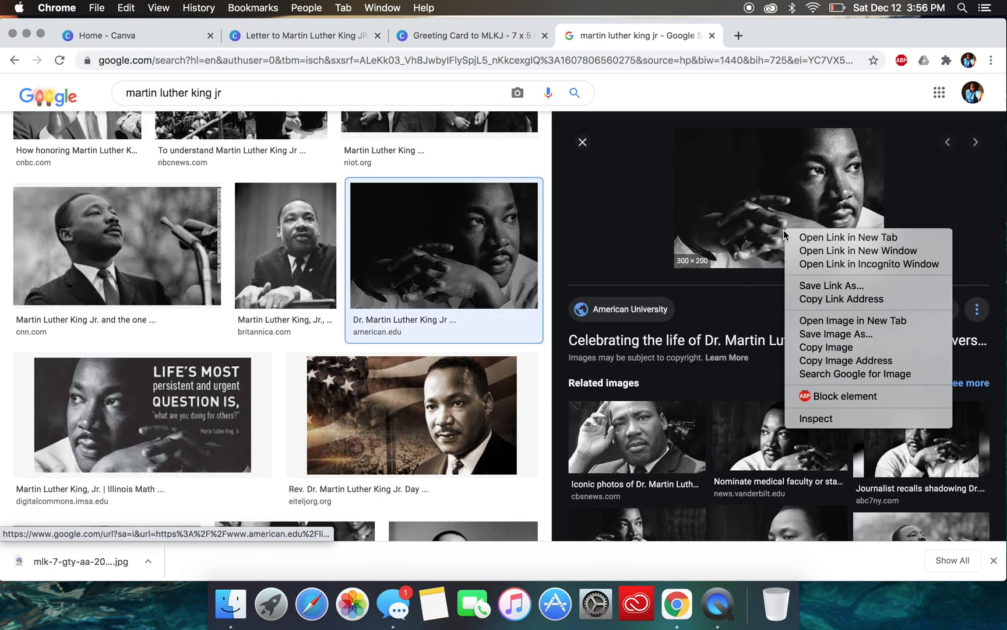
click(839, 336)
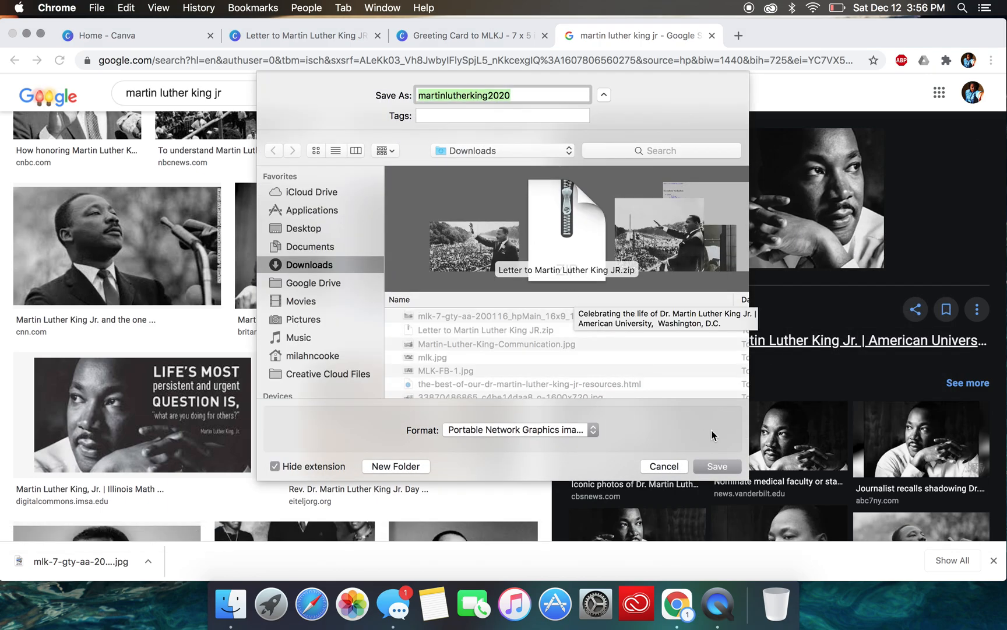
click(721, 468)
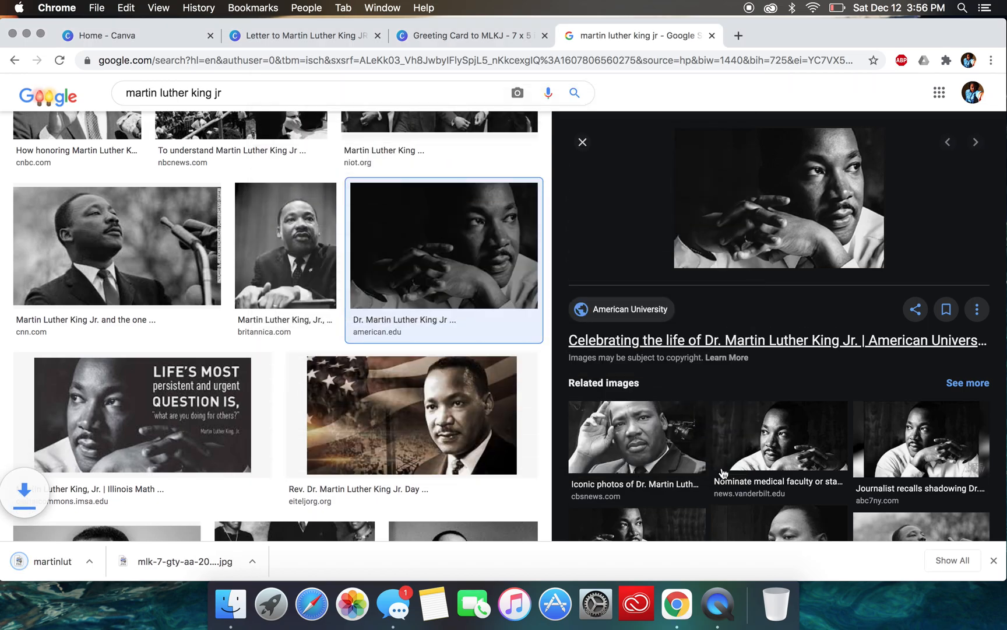
- Find the USA Today Nobel Peace Prize photo of Martin Luther King Jr. and save it as a JPEG in Downloads
scroll(383, 443, down, 5)
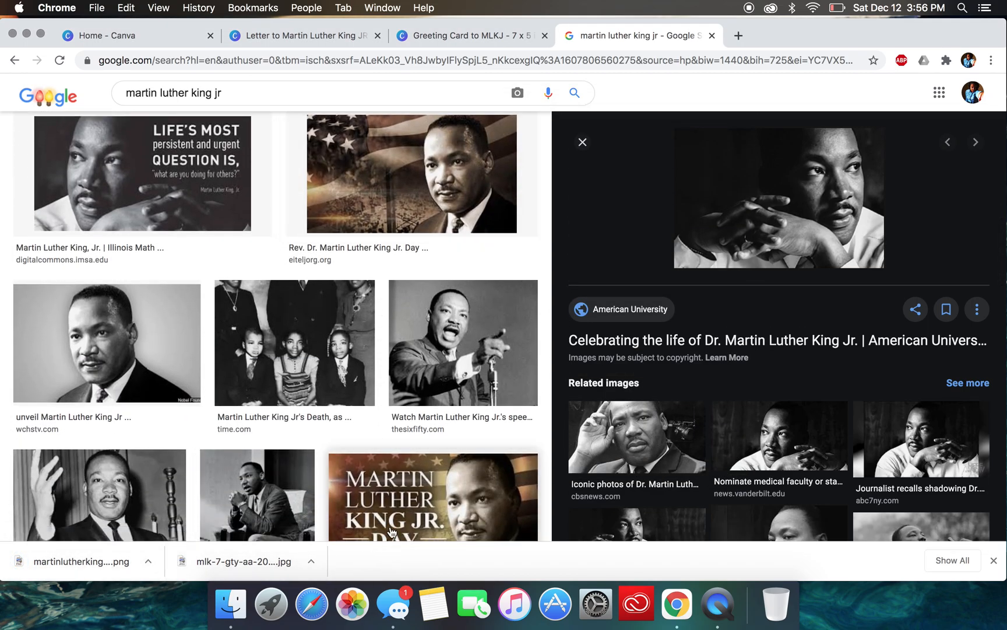
scroll(394, 382, down, 4)
scroll(395, 381, down, 4)
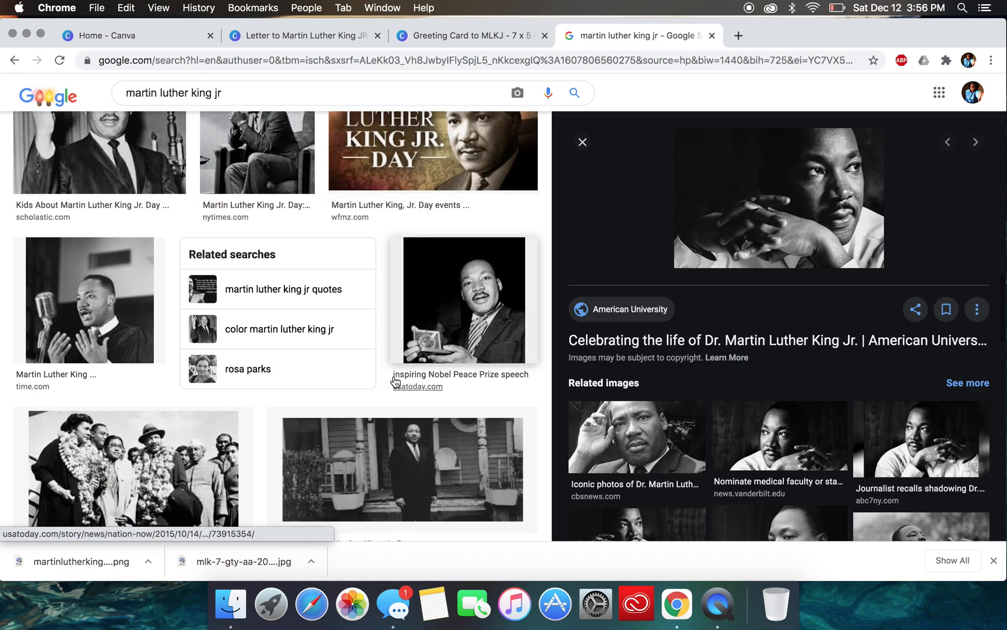
click(434, 242)
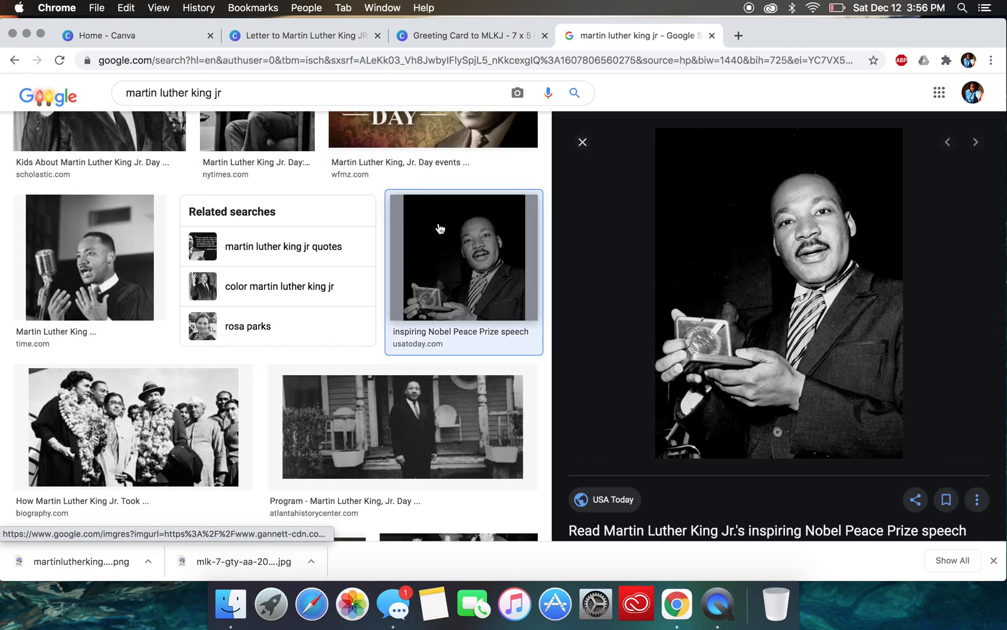
right_click(759, 358)
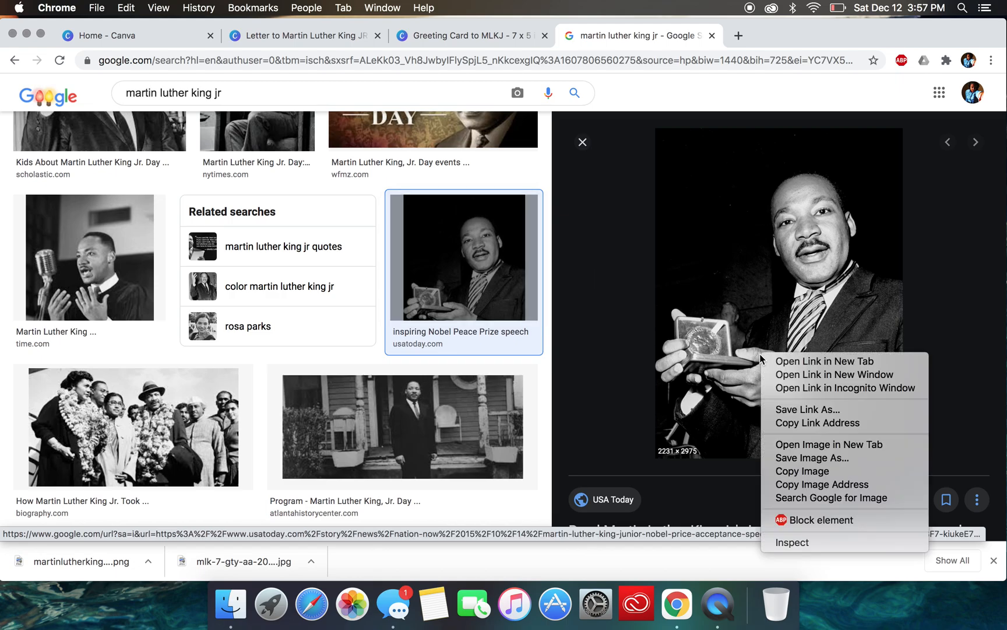
click(804, 457)
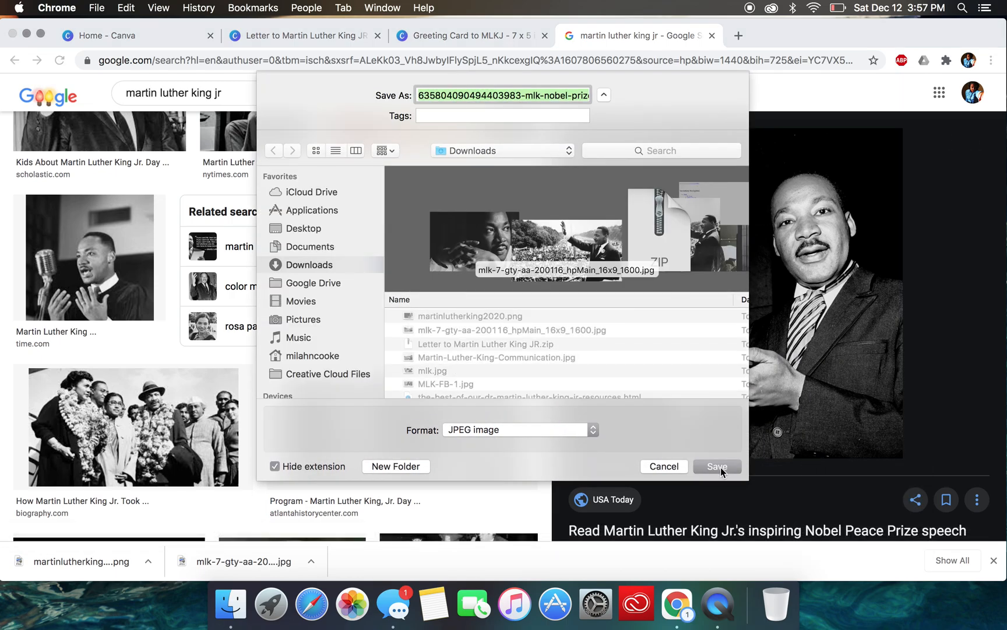
click(720, 467)
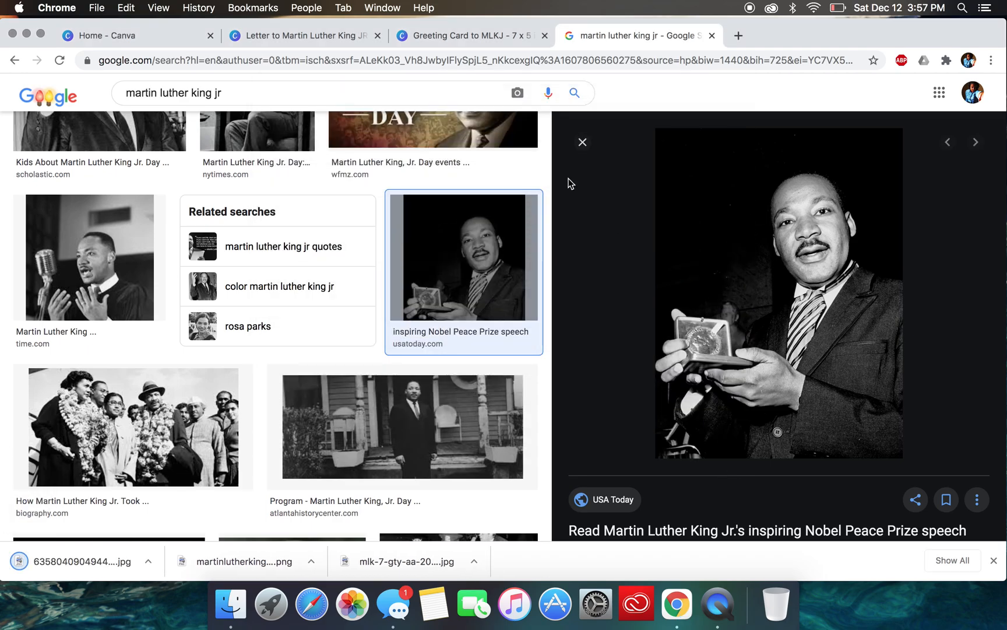
- Return to the greeting card design and start a media upload from the device, browsing to the Downloads folder
click(444, 37)
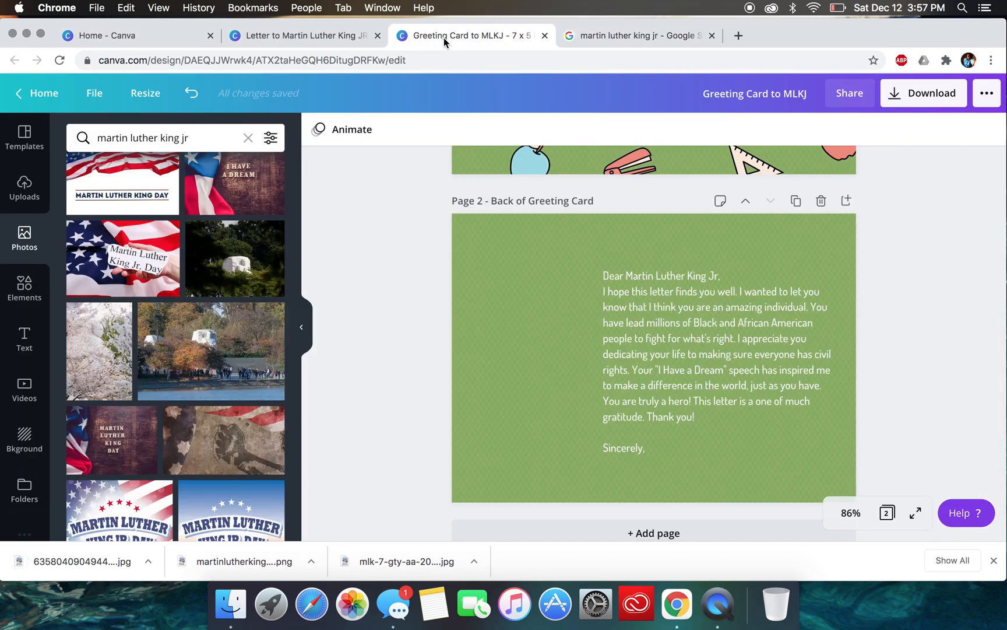
click(994, 560)
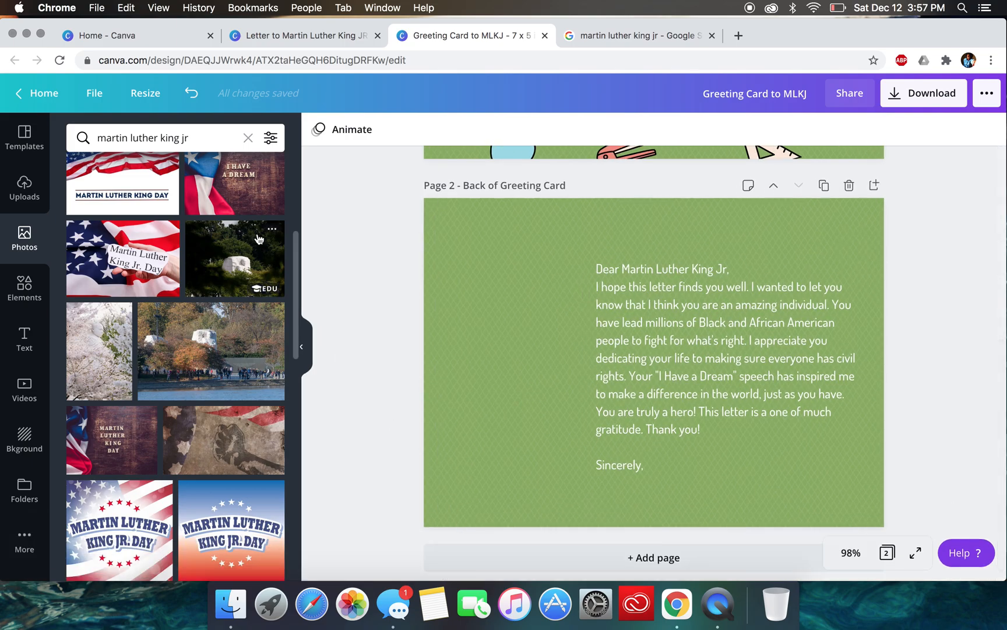
click(27, 201)
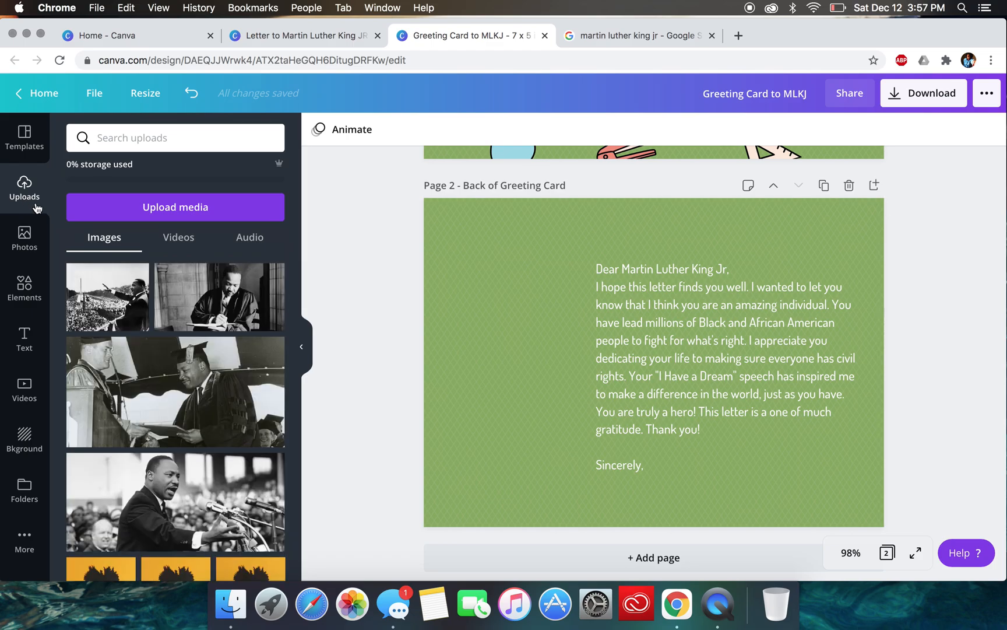
click(189, 210)
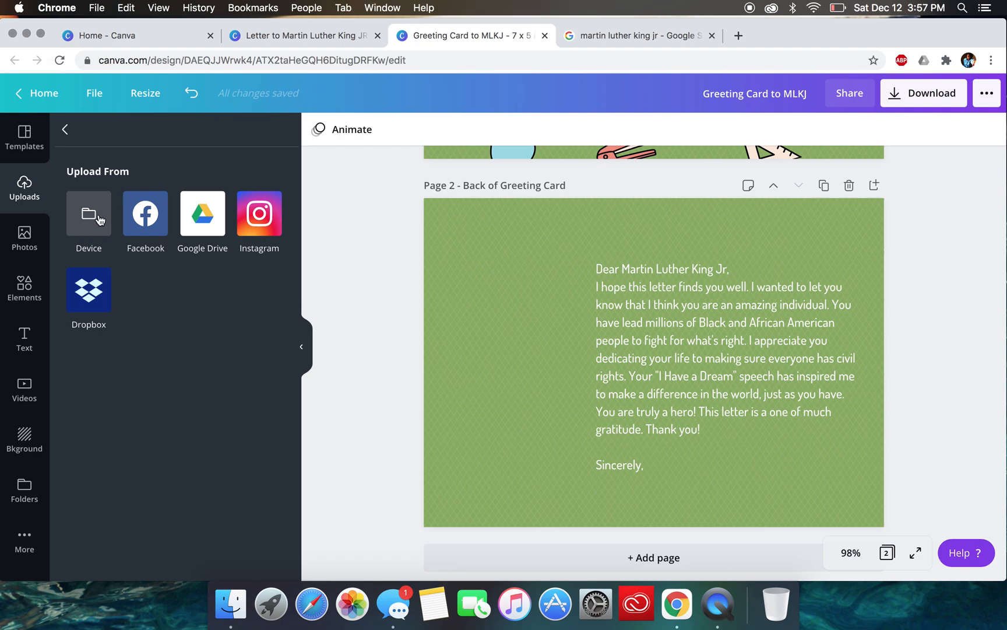
click(93, 222)
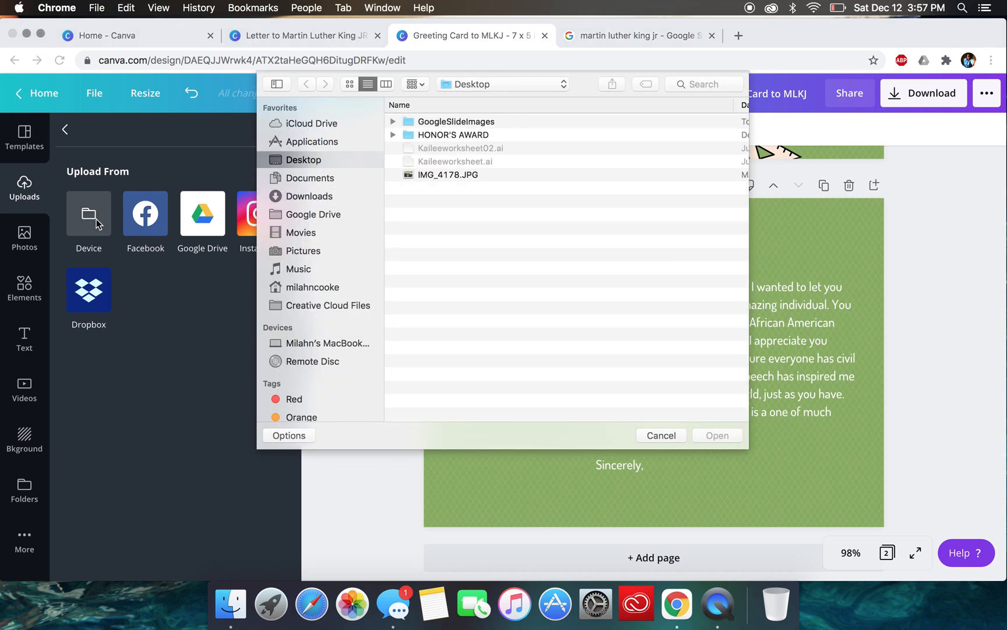
click(308, 198)
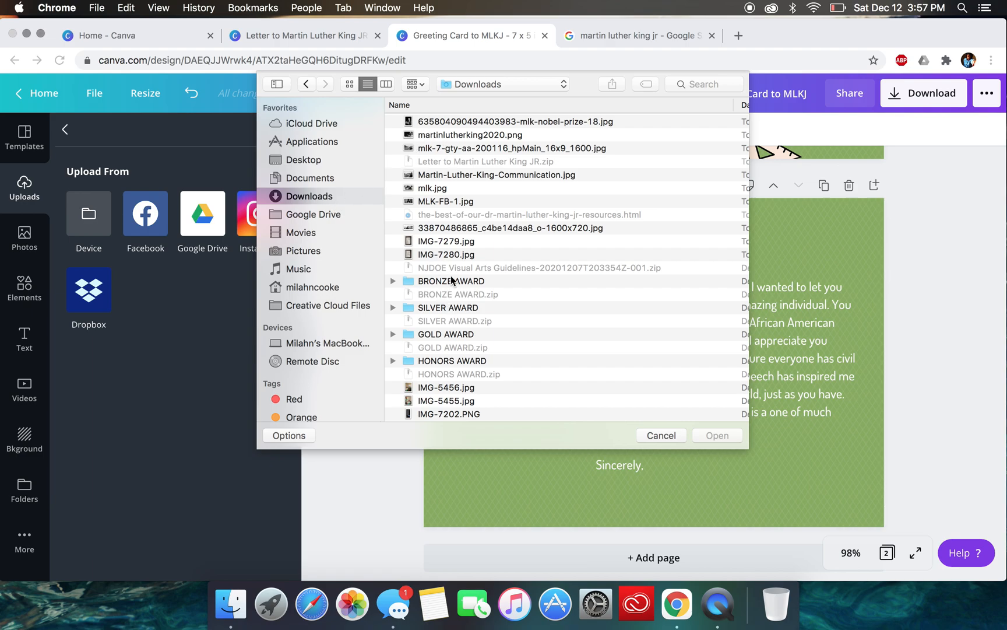
click(350, 84)
scroll(551, 299, down, 10)
scroll(552, 298, up, 5)
scroll(551, 299, up, 10)
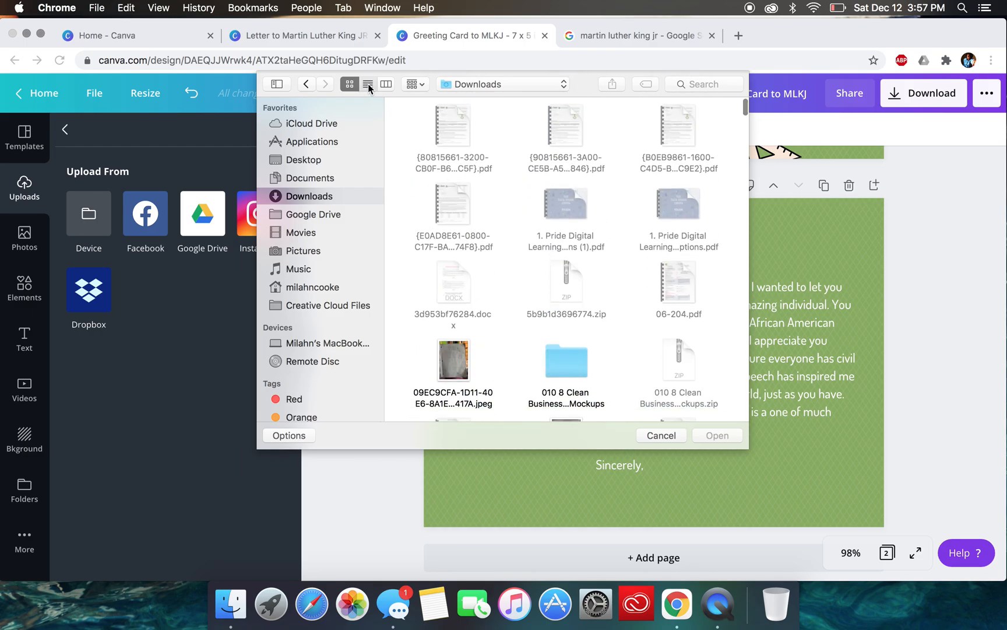
click(367, 85)
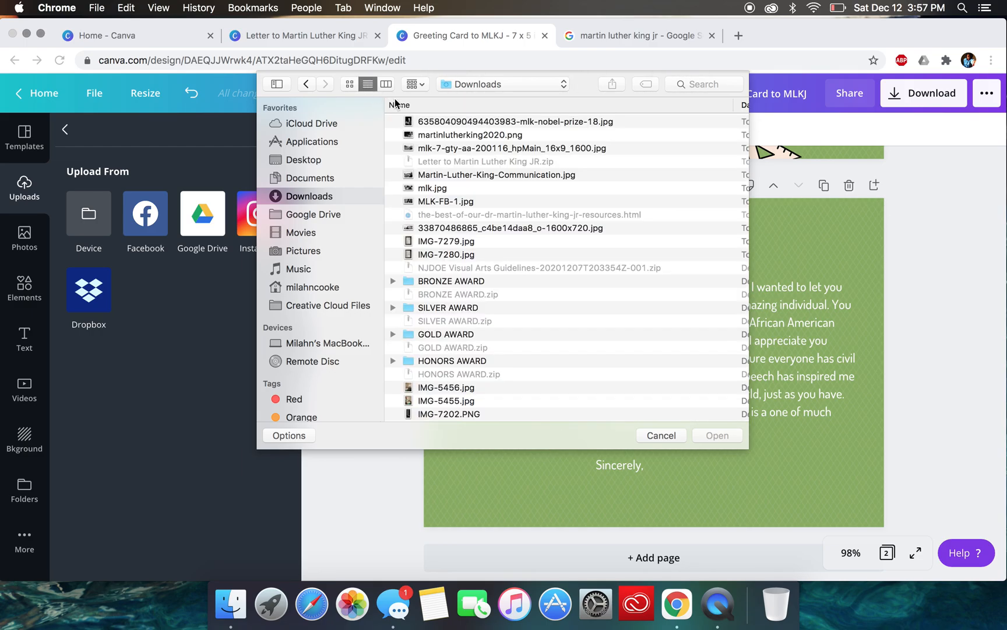
- Upload the mlk-nobel-prize-18.jpg, martinlutherking2020.png and mlk-7-gty-aa-200116_hpMain_16x9_1600.jpg photos together, and dismiss the low battery notification
click(437, 122)
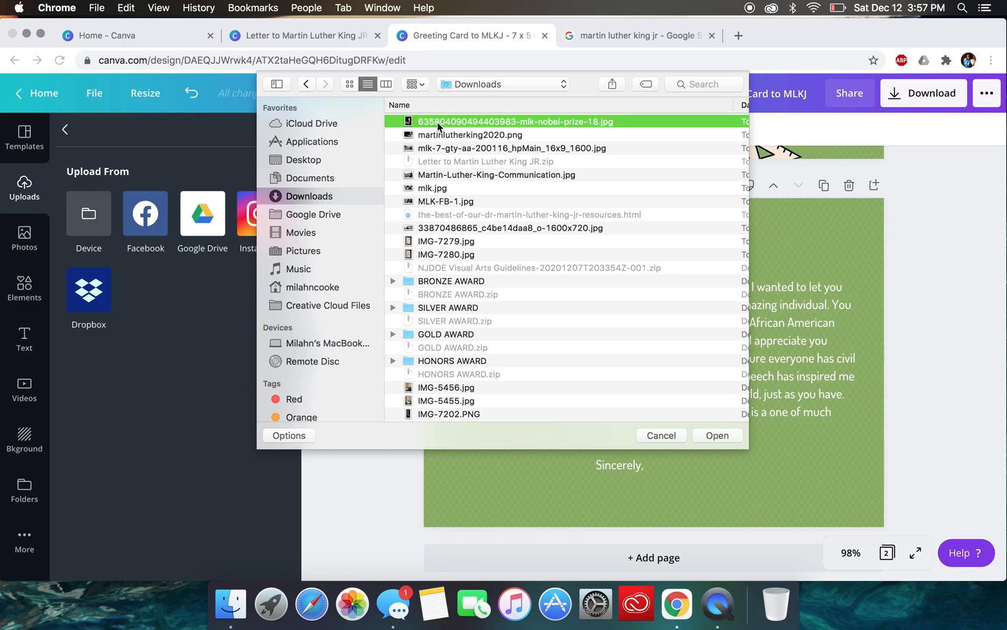
shift+click(438, 136)
shift+click(438, 148)
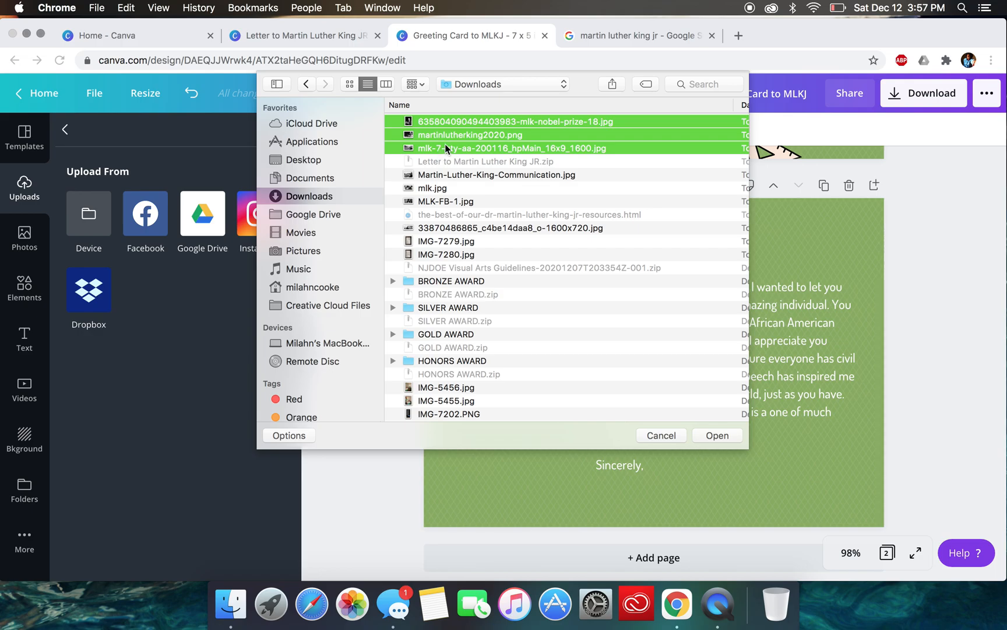
click(717, 435)
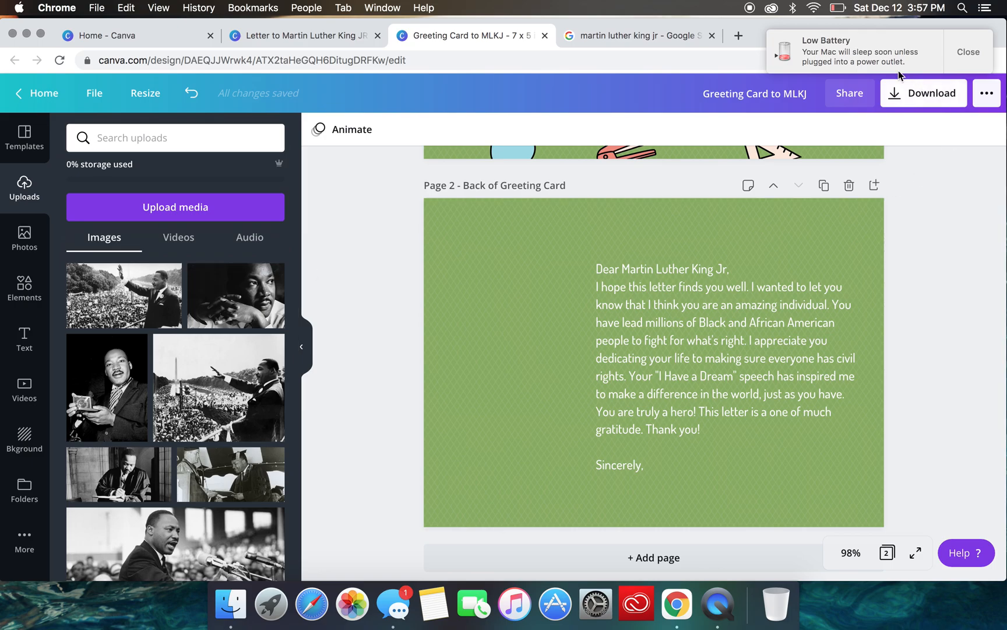
click(983, 66)
- Add the clasped-hands portrait to the back page, shrunk to fit the upper-left corner beside the letter
click(235, 295)
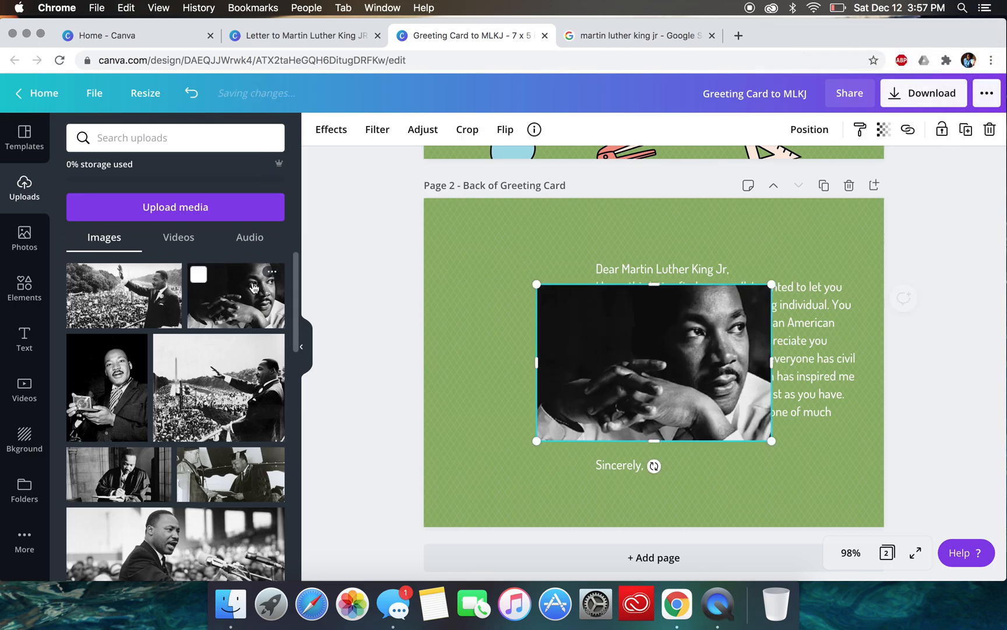
drag(706, 407, 593, 321)
drag(660, 357, 571, 304)
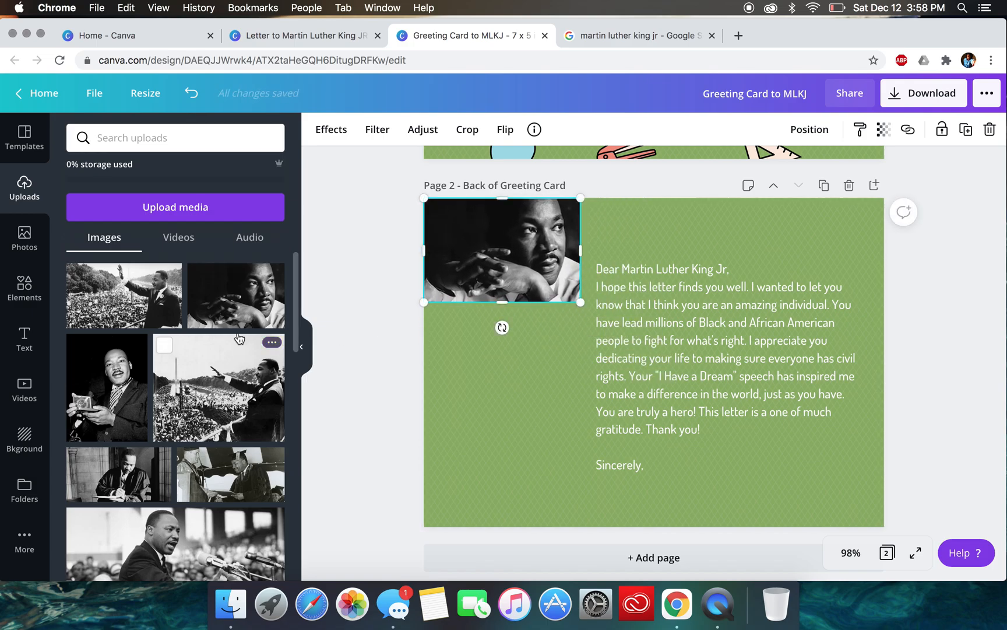
- Add the newly uploaded crowd-waving photo directly below the portrait, scaled to the portrait's width
click(134, 294)
drag(619, 413, 554, 446)
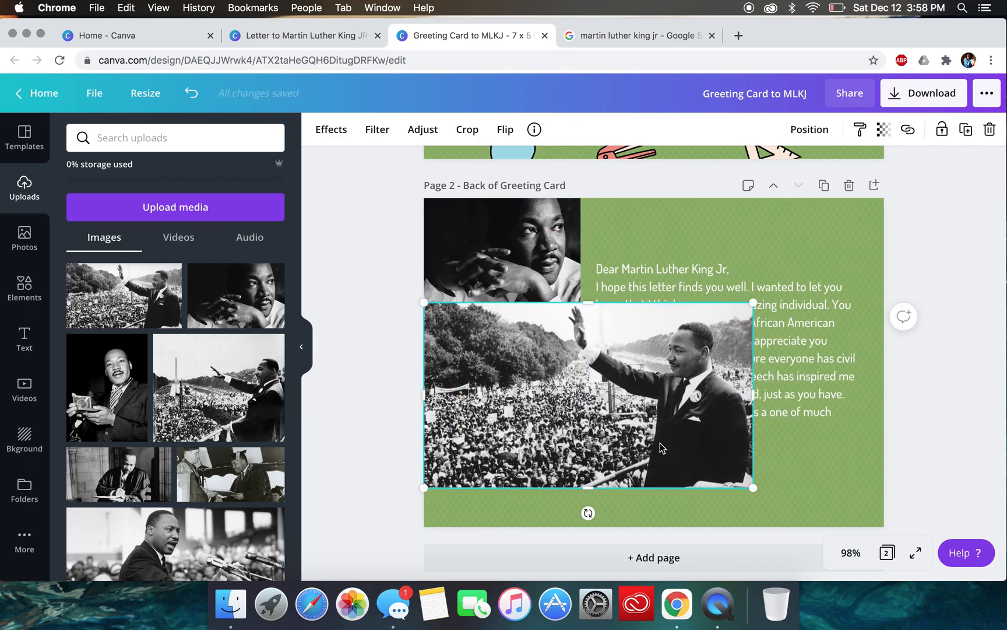
drag(753, 486, 577, 397)
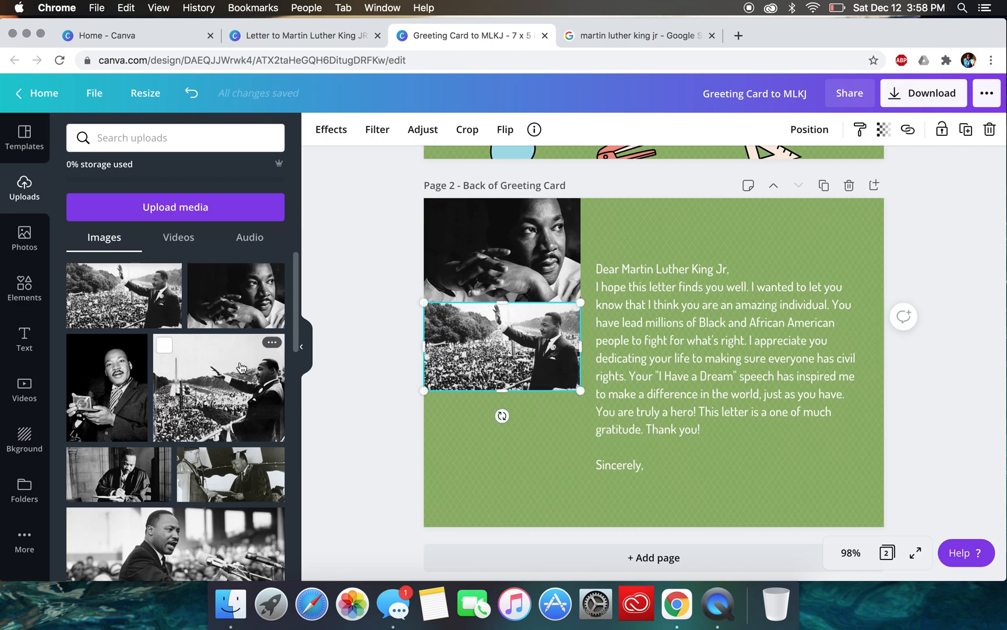
- Add the photo of him writing in a robe directly below the crowd photo, scaled to the same column width
scroll(217, 376, down, 3)
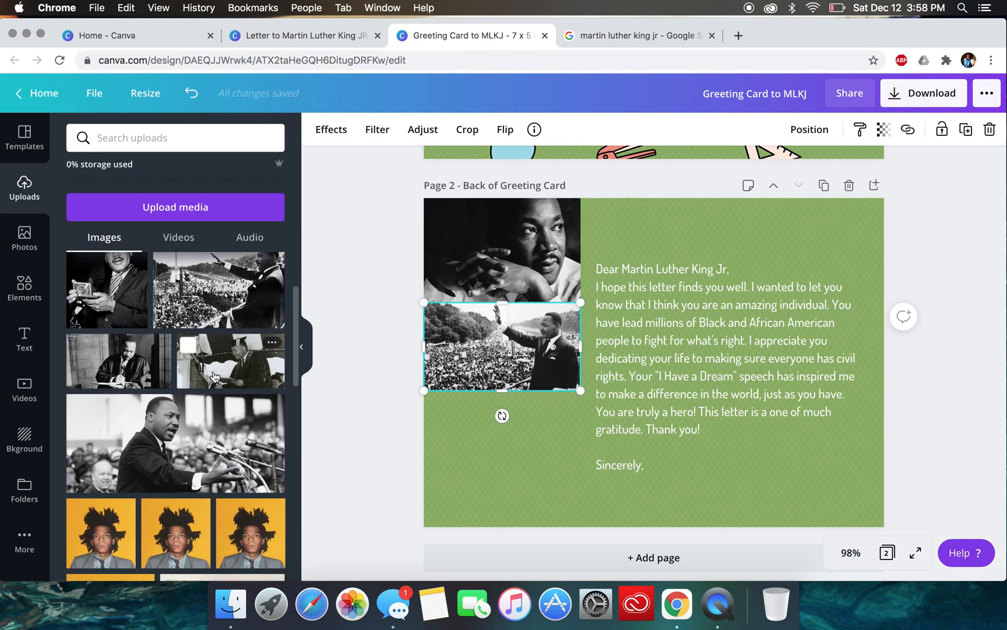
click(112, 357)
drag(778, 363, 640, 472)
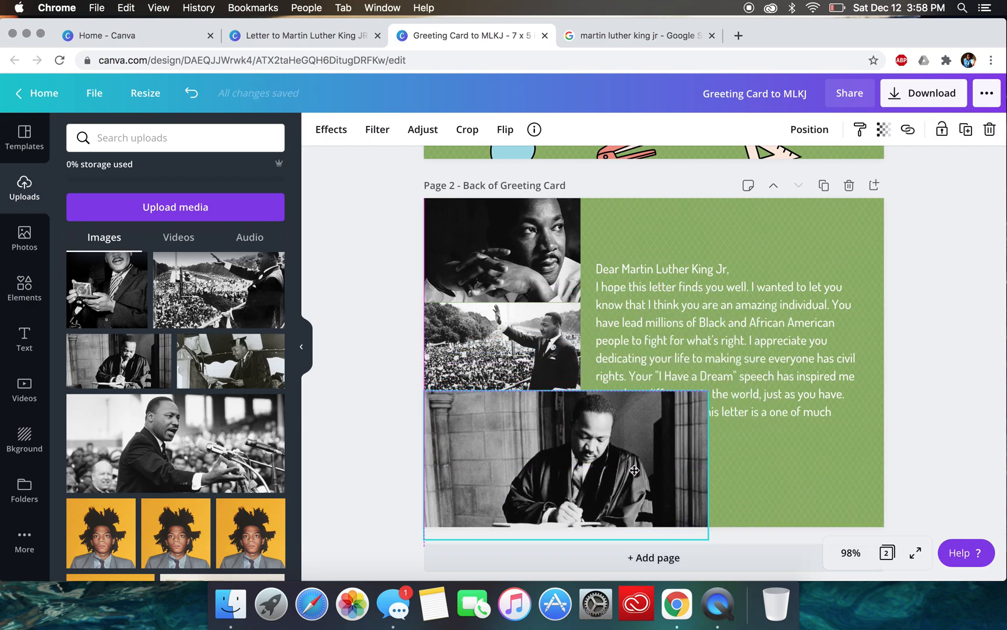
drag(712, 546, 588, 476)
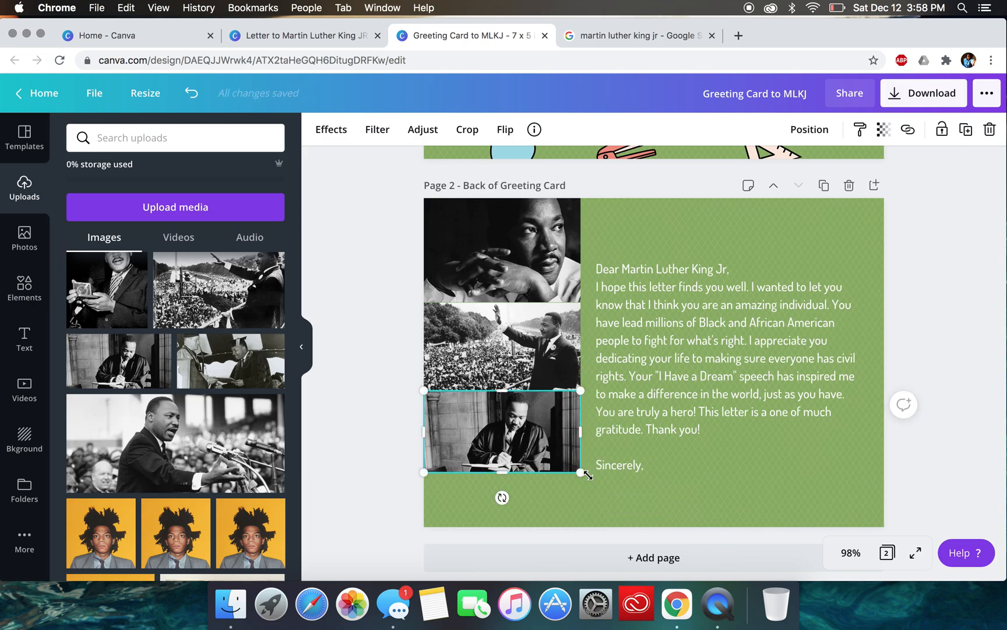
- Try to fit the graduation ceremony photo into the bottom of the photo column by scaling and cropping it
click(211, 362)
drag(748, 366, 524, 530)
scroll(524, 526, down, 2)
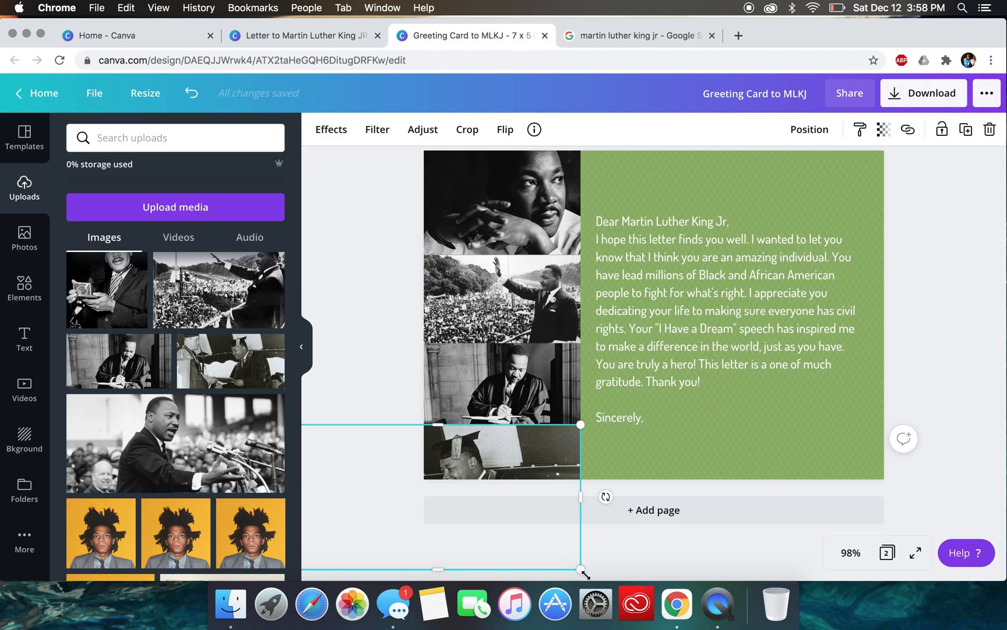
drag(580, 569, 504, 506)
drag(560, 445, 581, 434)
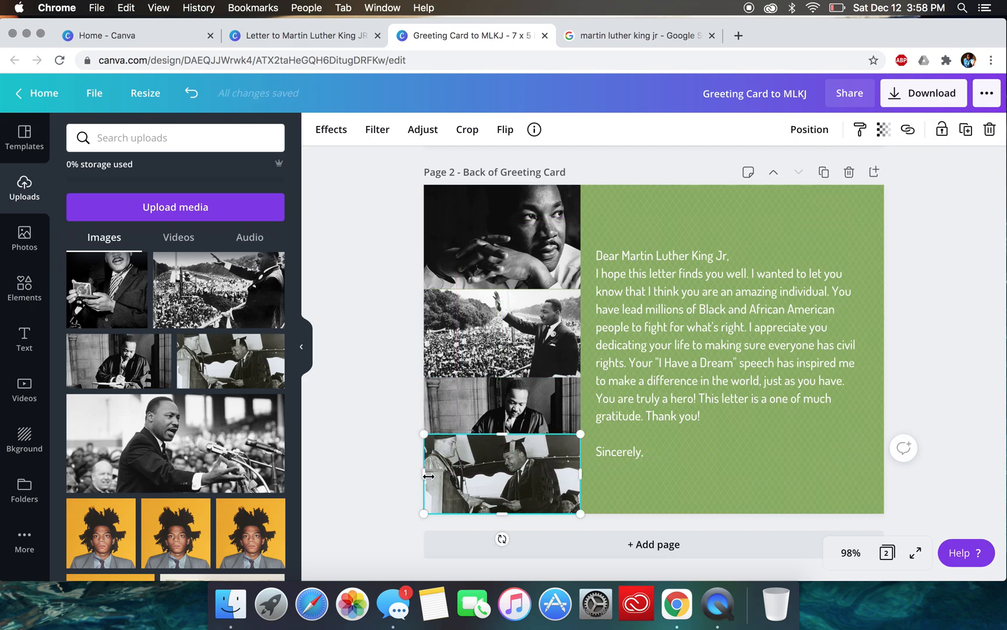
drag(451, 476, 467, 492)
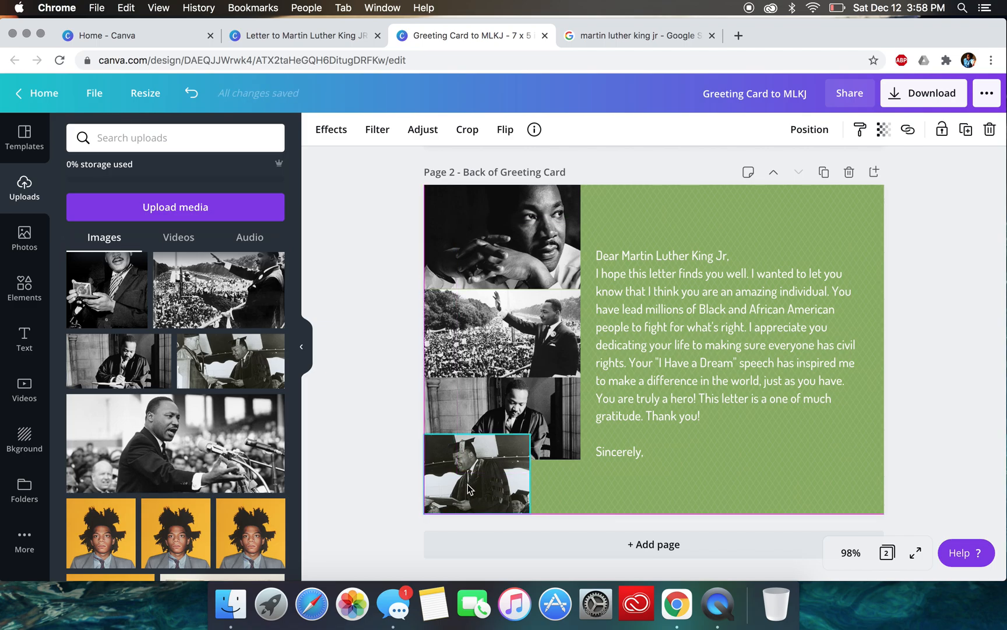
- Delete the graduation ceremony photo from the back page
click(613, 493)
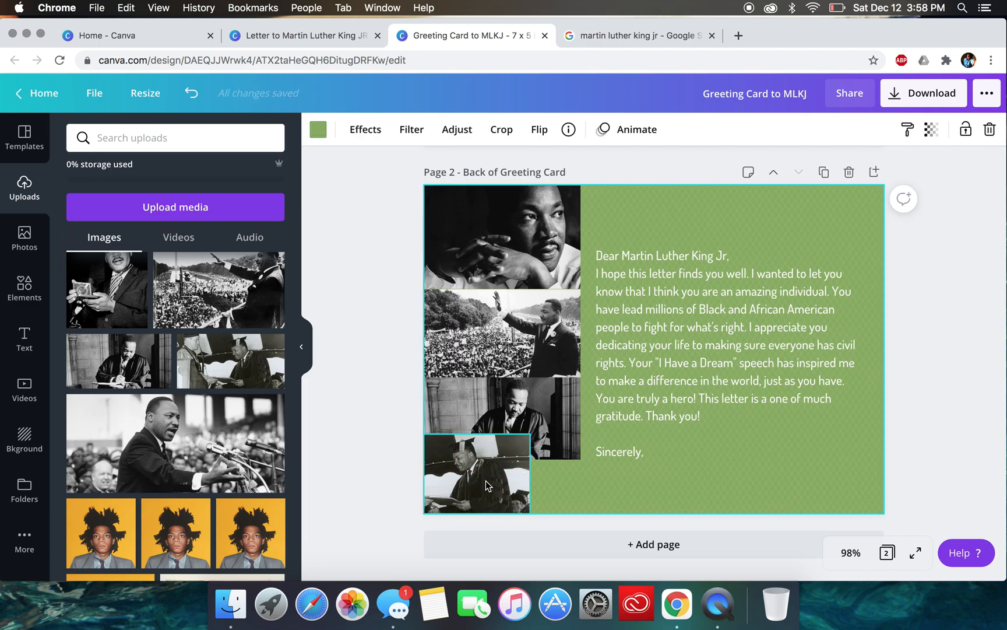
click(509, 487)
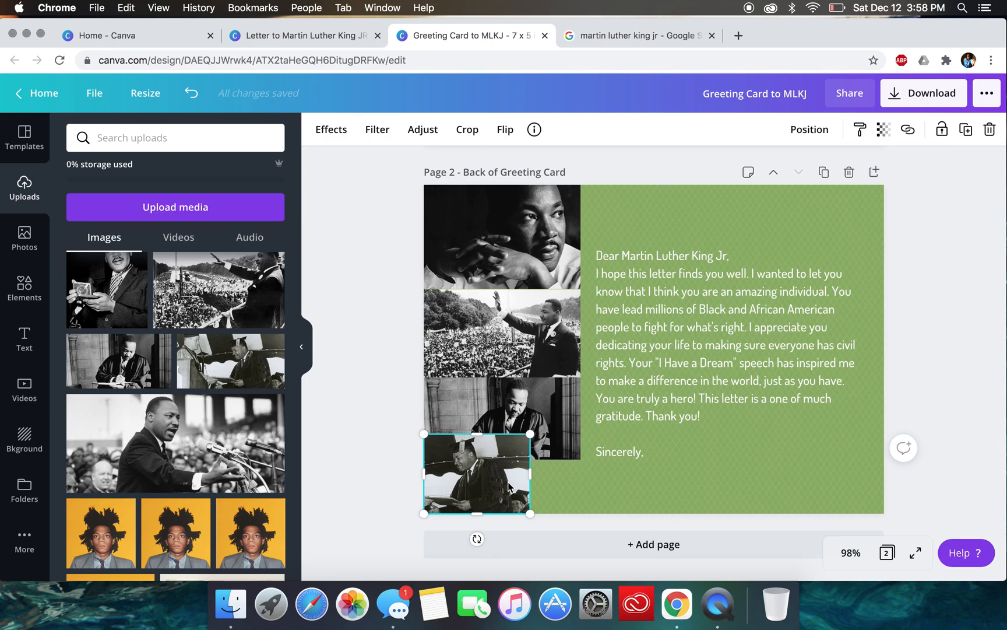
key(BackSpace)
- Enlarge and restack the writing, crowd and portrait photos at one common width so the photo column fills the page's full height
drag(571, 413, 563, 473)
drag(590, 428, 575, 393)
click(558, 343)
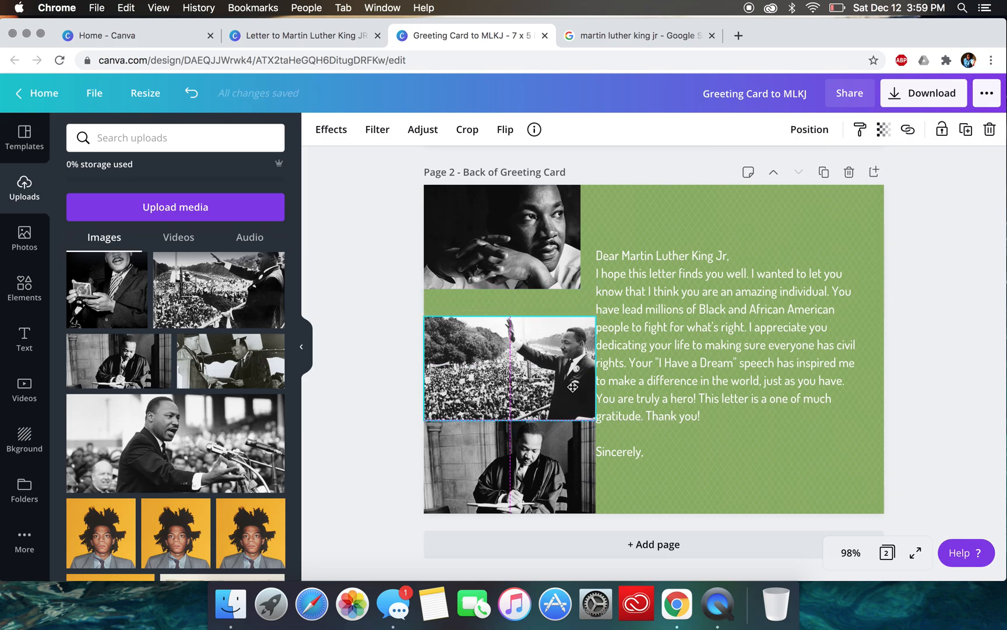
mouse_move(521, 236)
mouse_down()
mouse_move(517, 266)
mouse_move(517, 257)
mouse_up()
drag(585, 210, 621, 183)
mouse_move(424, 252)
mouse_down()
mouse_move(453, 252)
mouse_move(430, 252)
mouse_move(443, 252)
mouse_up()
drag(510, 260, 493, 261)
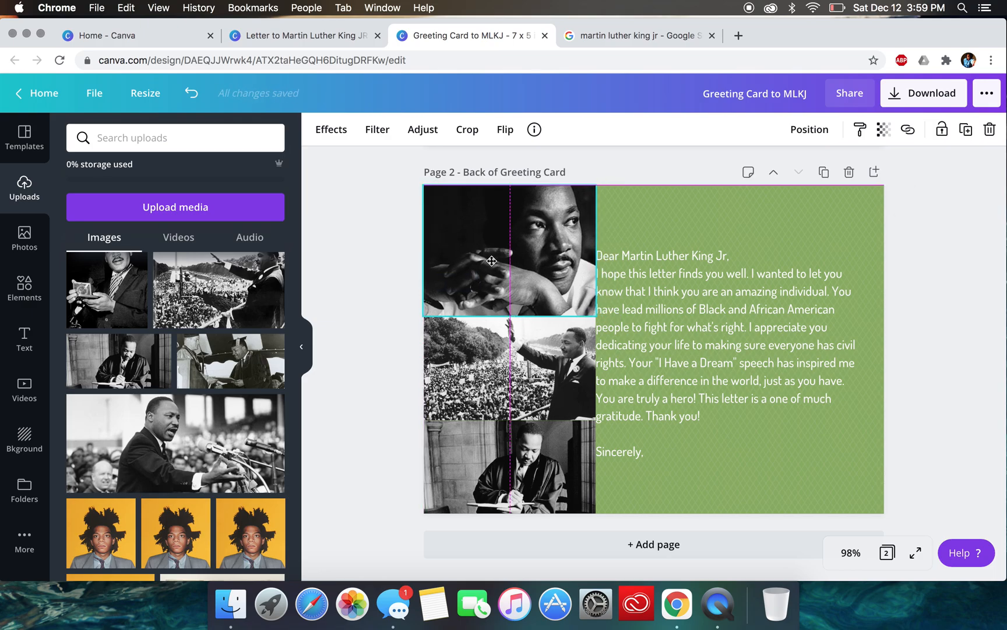
- Scale down the letter text and reposition it on the green area, clear of the photo column
click(685, 354)
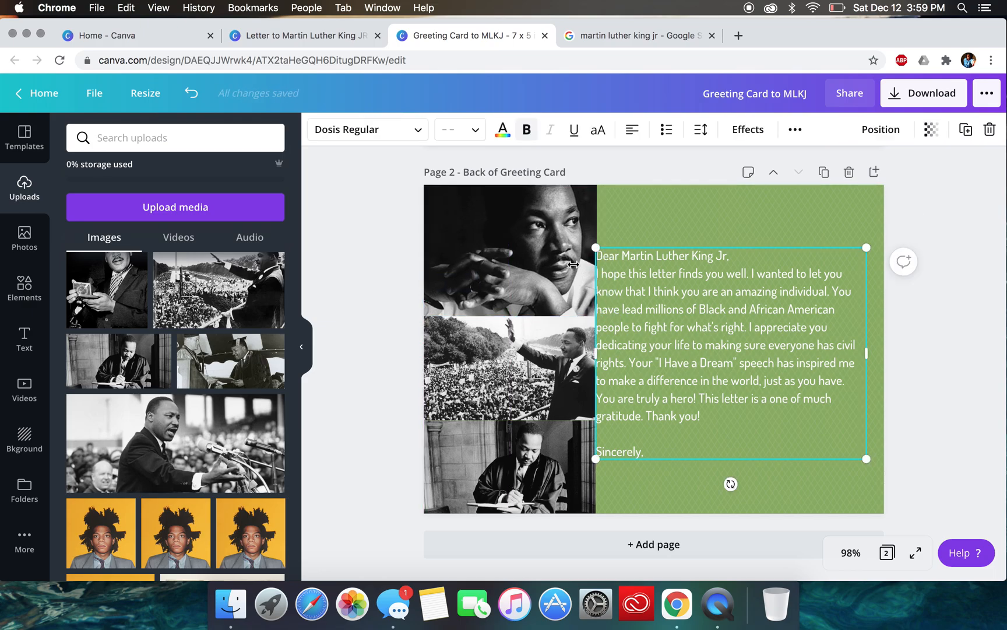
drag(604, 249, 650, 251)
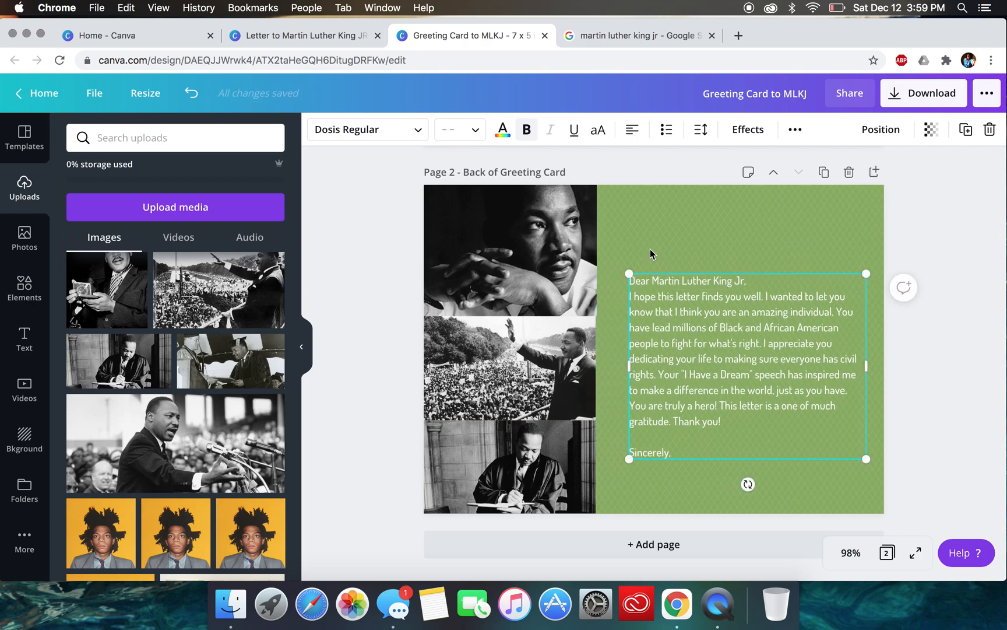
drag(710, 275, 696, 236)
click(835, 7)
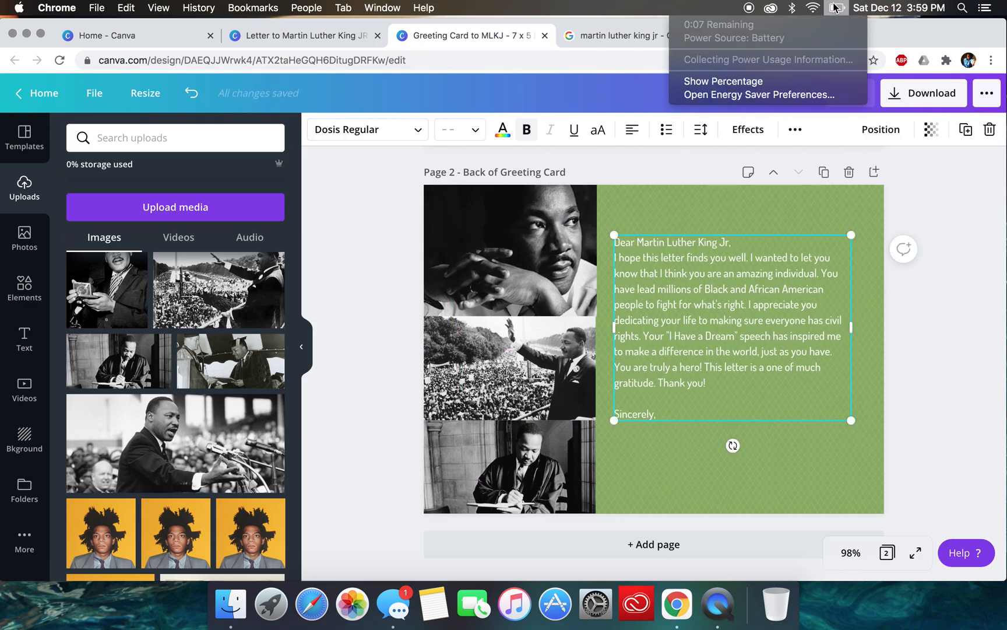
click(669, 453)
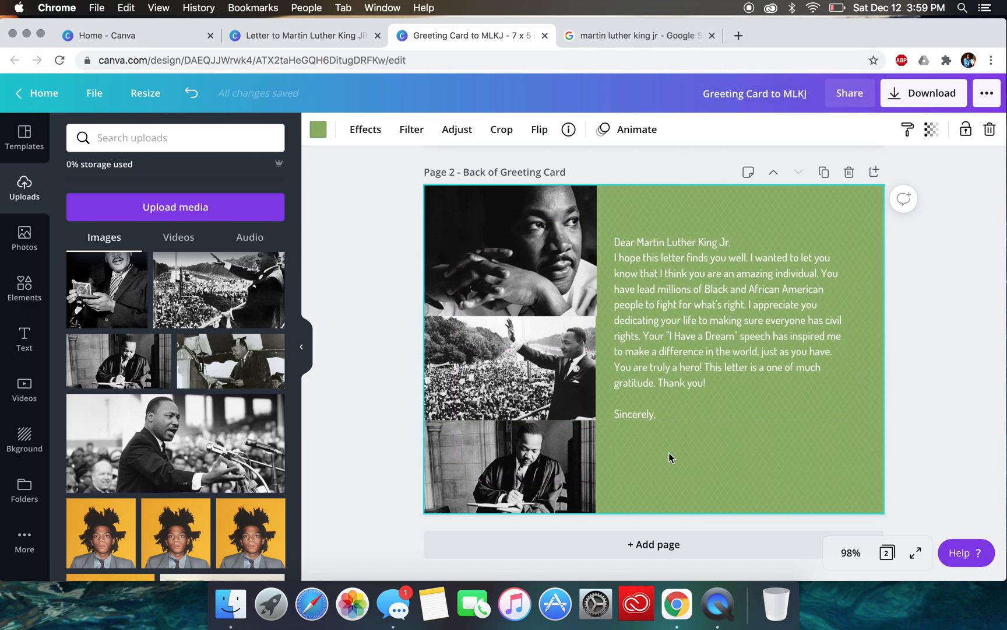
- Add the neon "24/7 Open" font combination to the back page and move it over the lower part of the letter
scroll(670, 453, up, 10)
scroll(669, 452, down, 10)
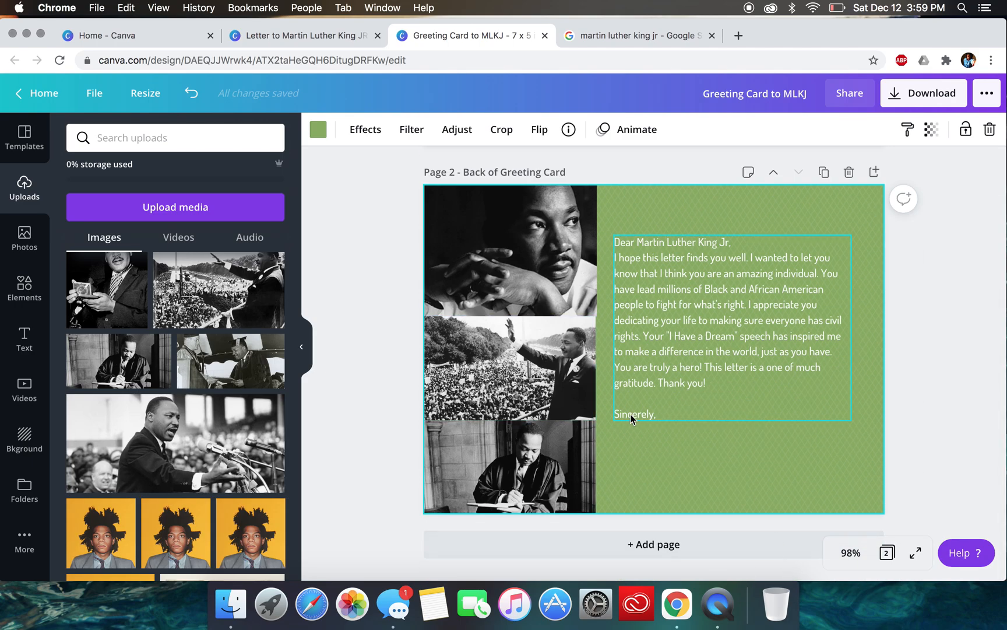
click(32, 341)
scroll(194, 443, down, 10)
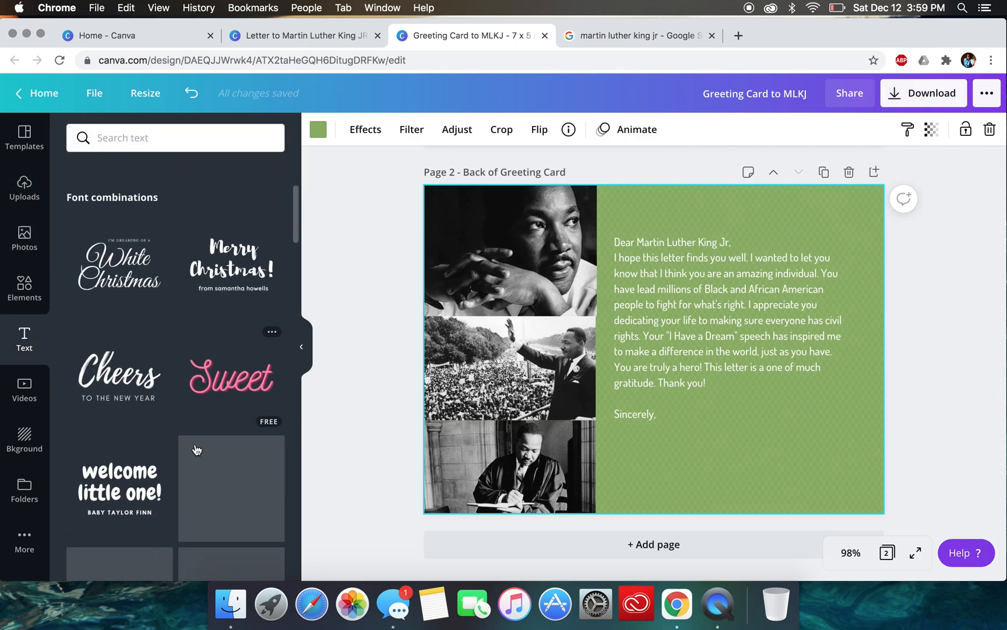
scroll(194, 443, down, 2)
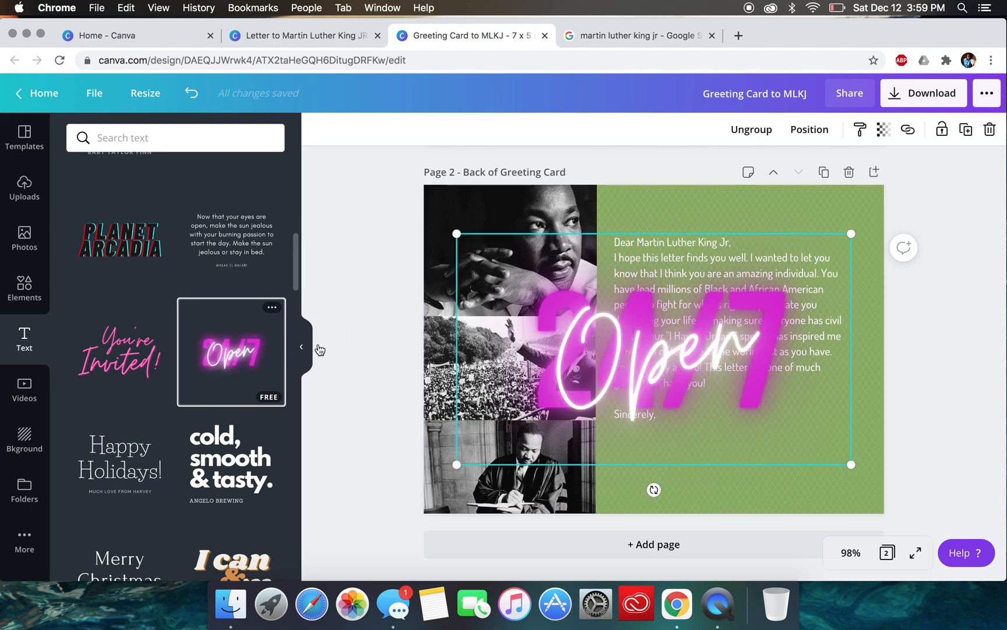
drag(687, 334, 757, 386)
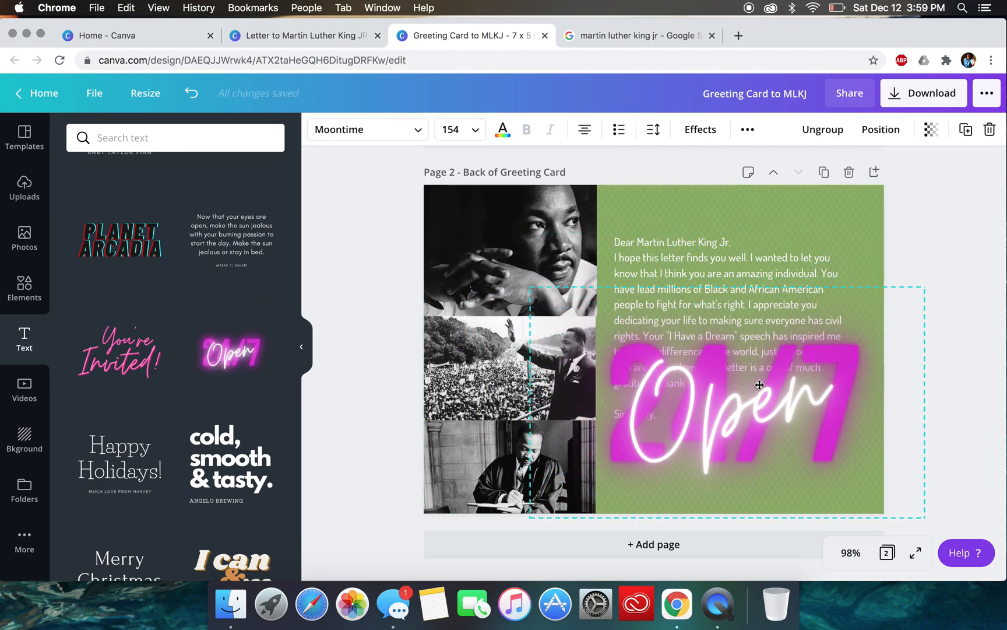
- Replace the neon script word "Open" with the sender's name
double_click(720, 414)
text(Miss Cooke)
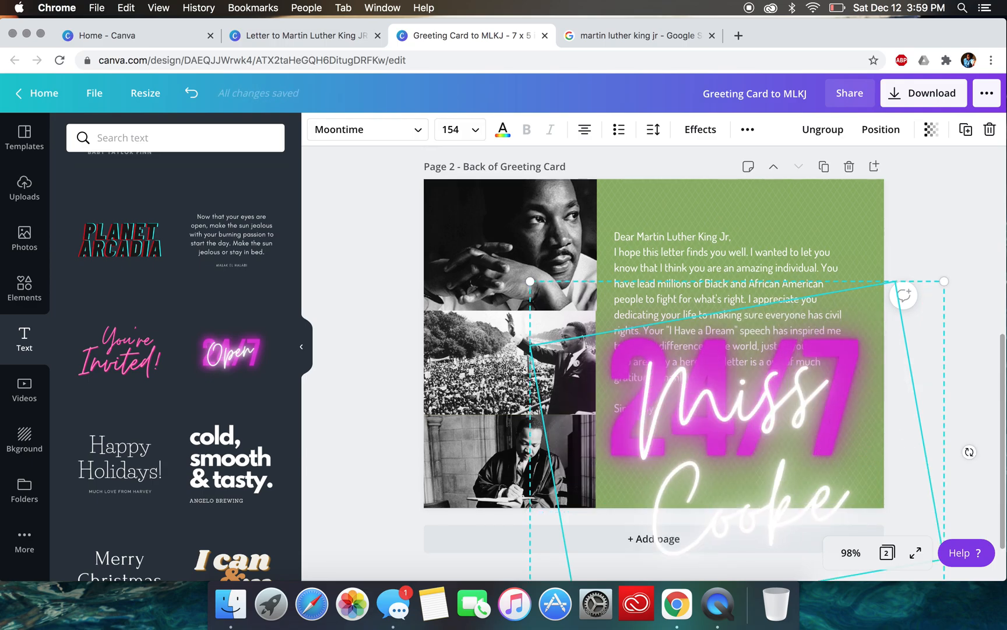
key(Return)
click(909, 239)
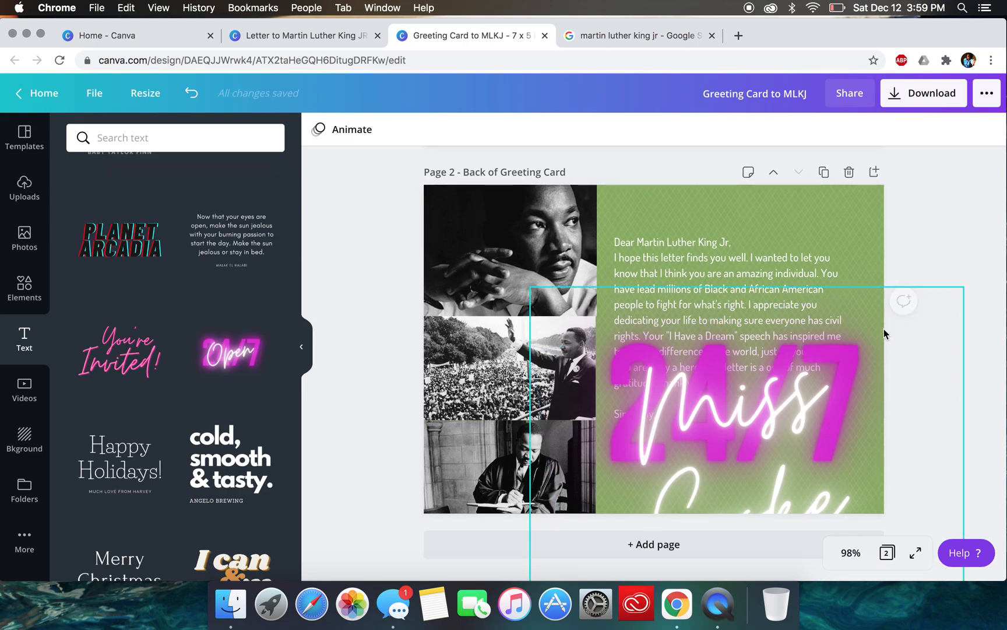
double_click(839, 352)
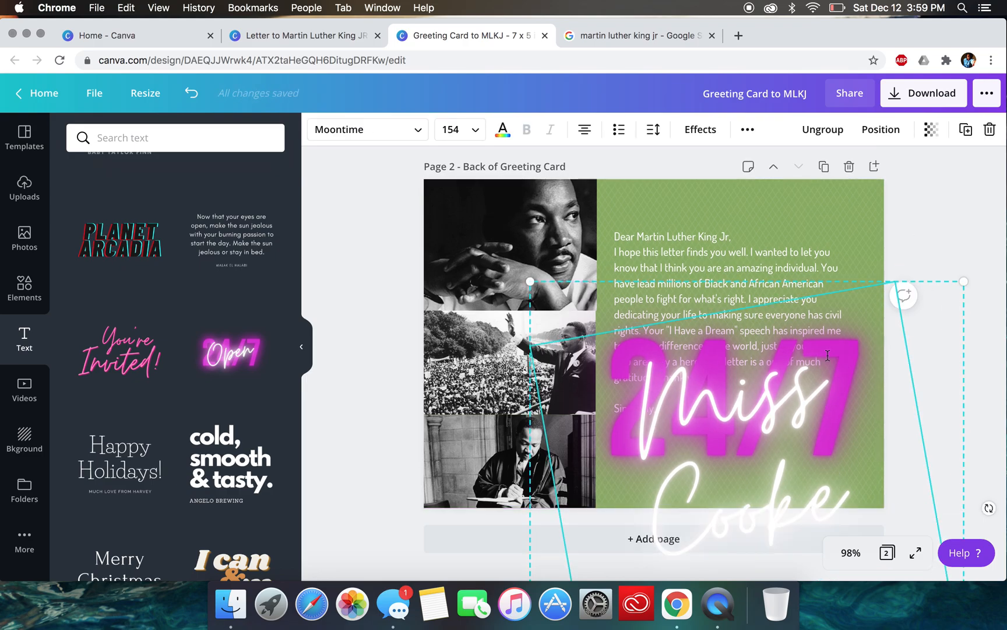
key(BackSpace)
key(BackSpace)
text(ss)
click(919, 293)
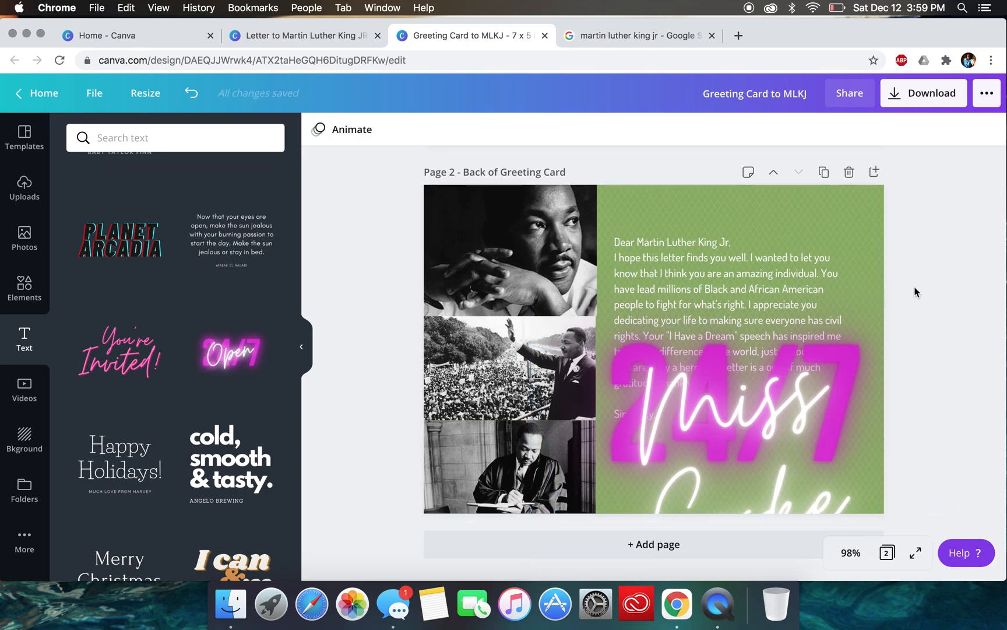
click(852, 348)
scroll(854, 345, down, 2)
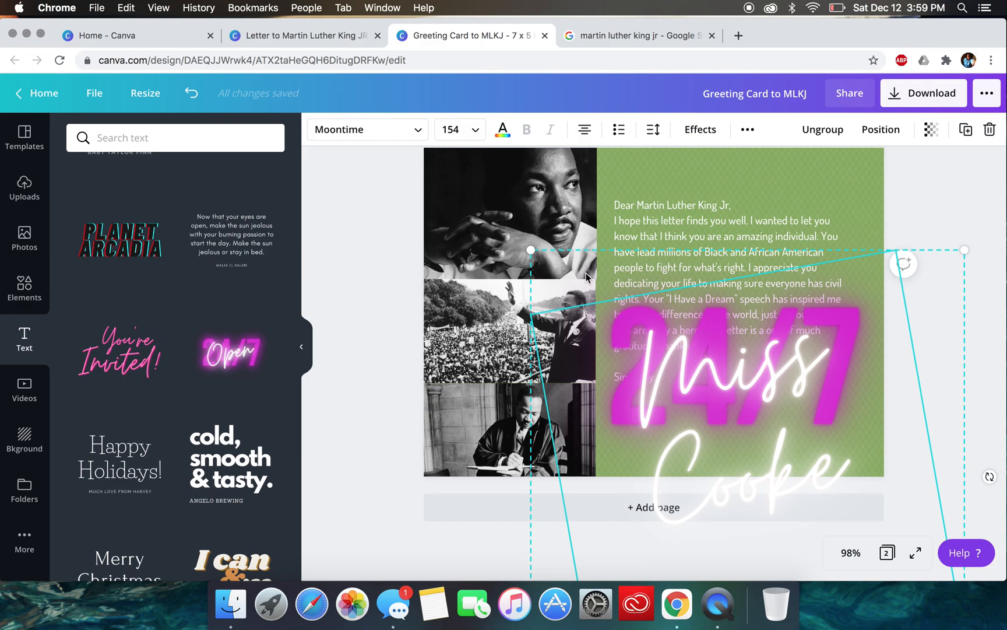
- Set the font size of the neon script name to 120 and remove the extra line below it
double_click(652, 425)
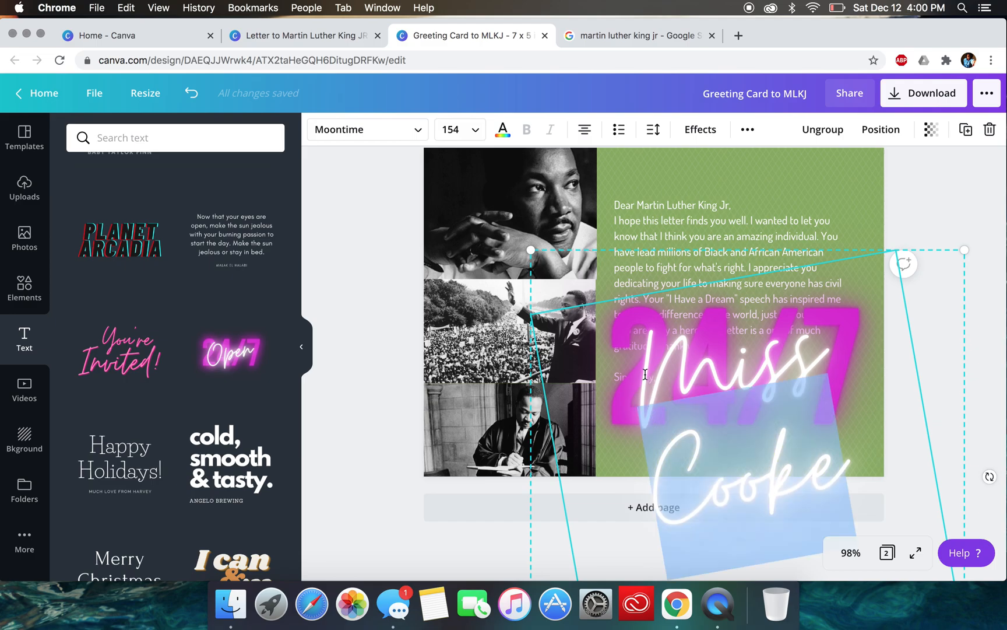
double_click(620, 393)
drag(647, 373, 885, 503)
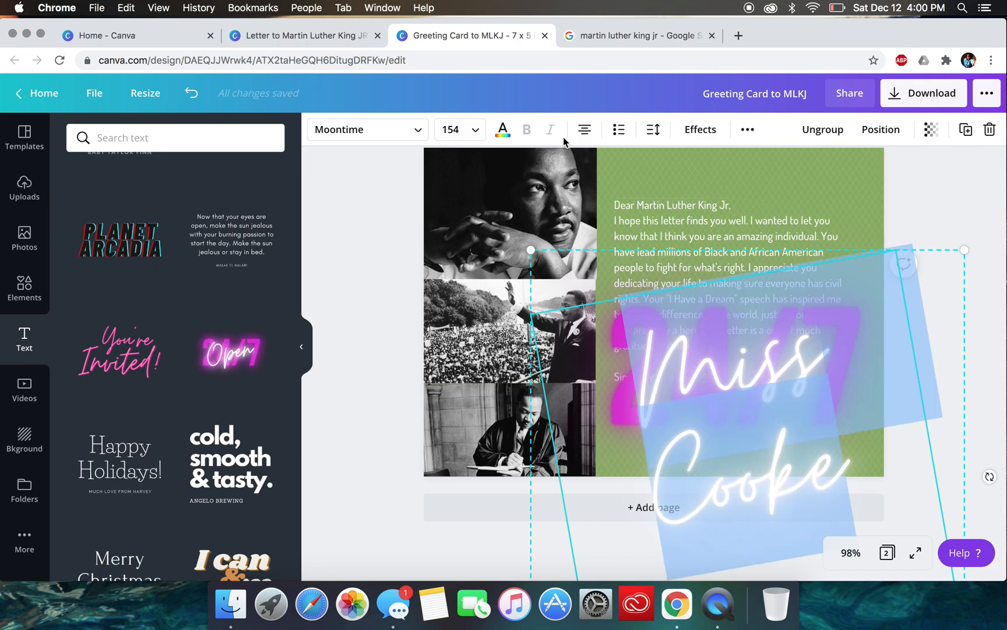
click(477, 129)
scroll(474, 350, down, 5)
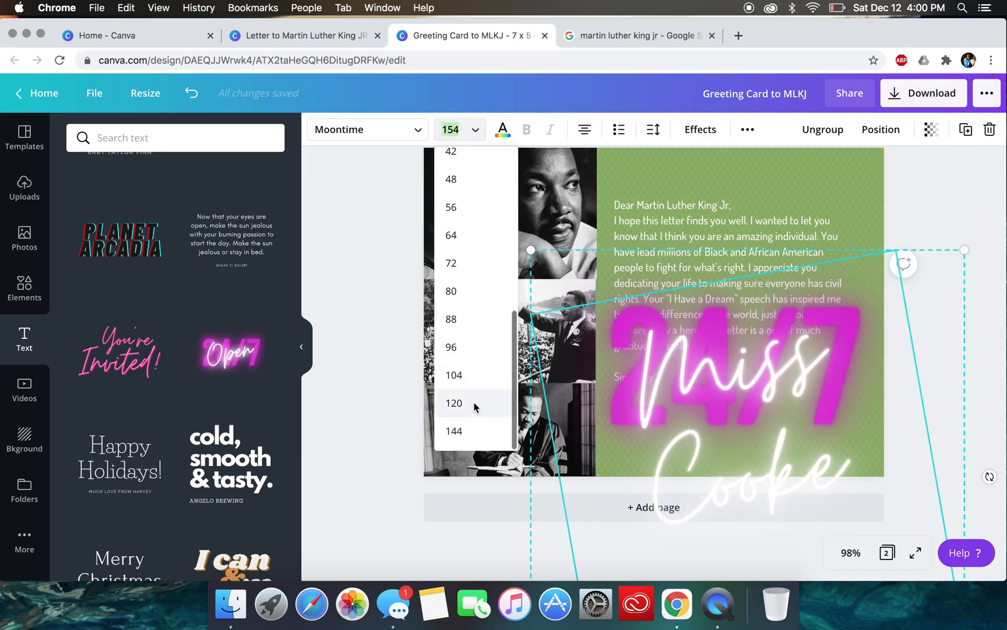
click(476, 403)
click(940, 475)
click(852, 423)
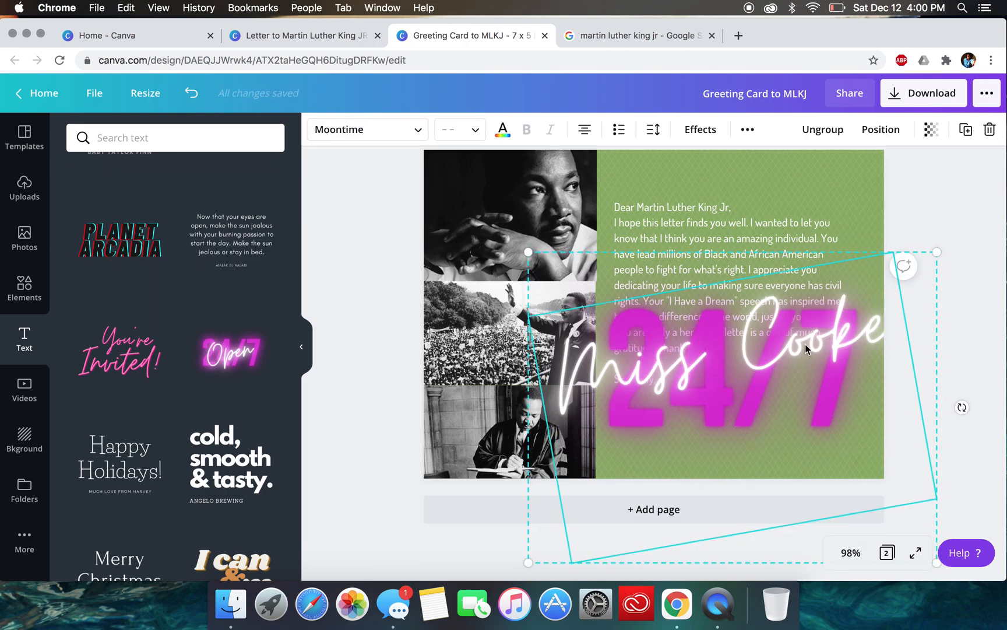
drag(789, 454, 792, 453)
click(793, 454)
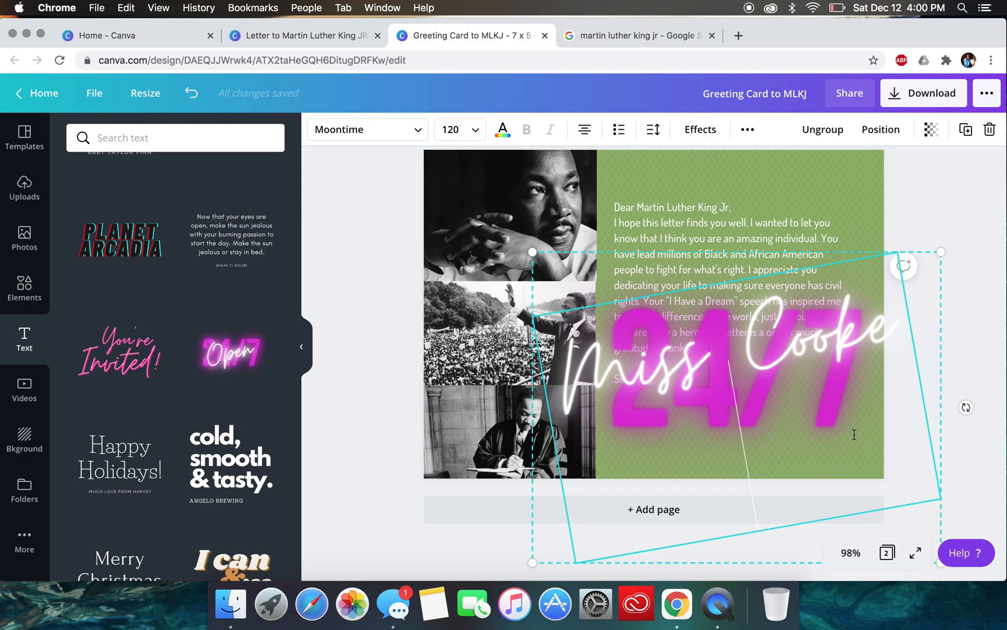
key(BackSpace)
click(917, 483)
- Replace the magenta "24/7" text behind the name with "LOVE"
click(832, 440)
click(833, 440)
key(Right)
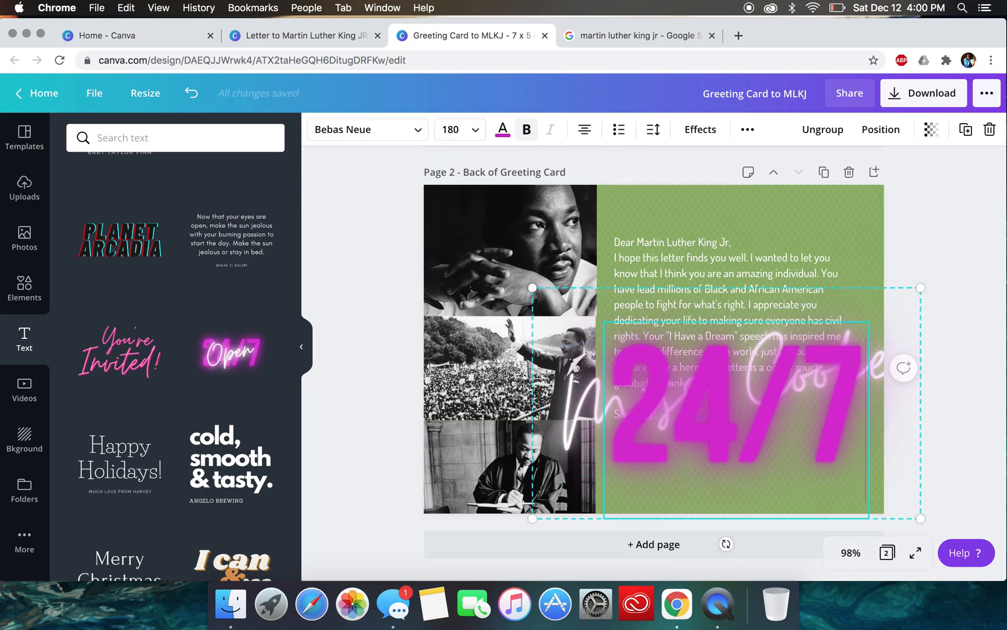
key(BackSpace)
key(BackSpace)
key(BackSpace)
key(BackSpace)
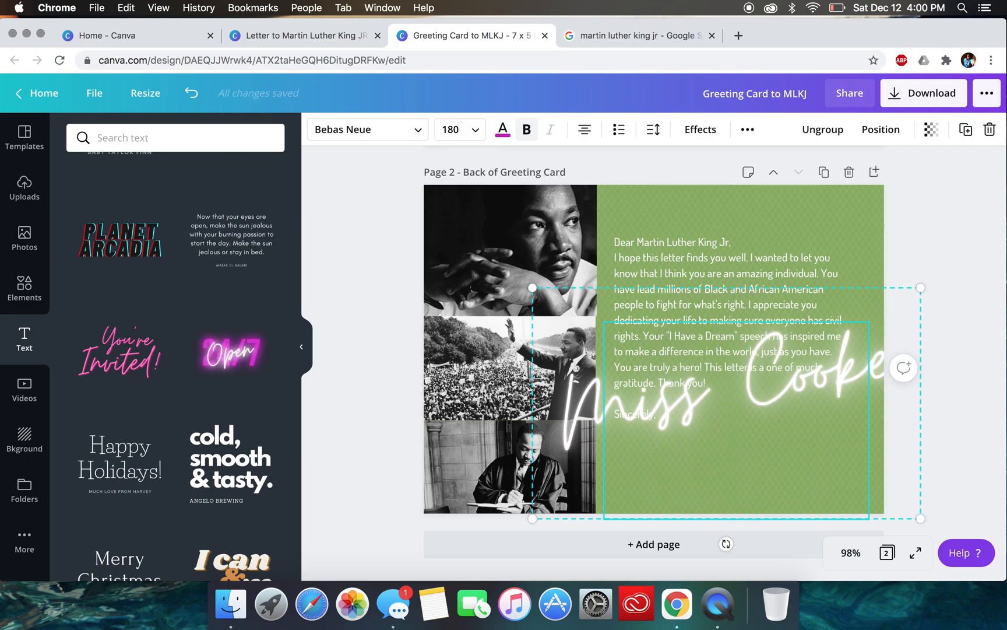
text(LOVE)
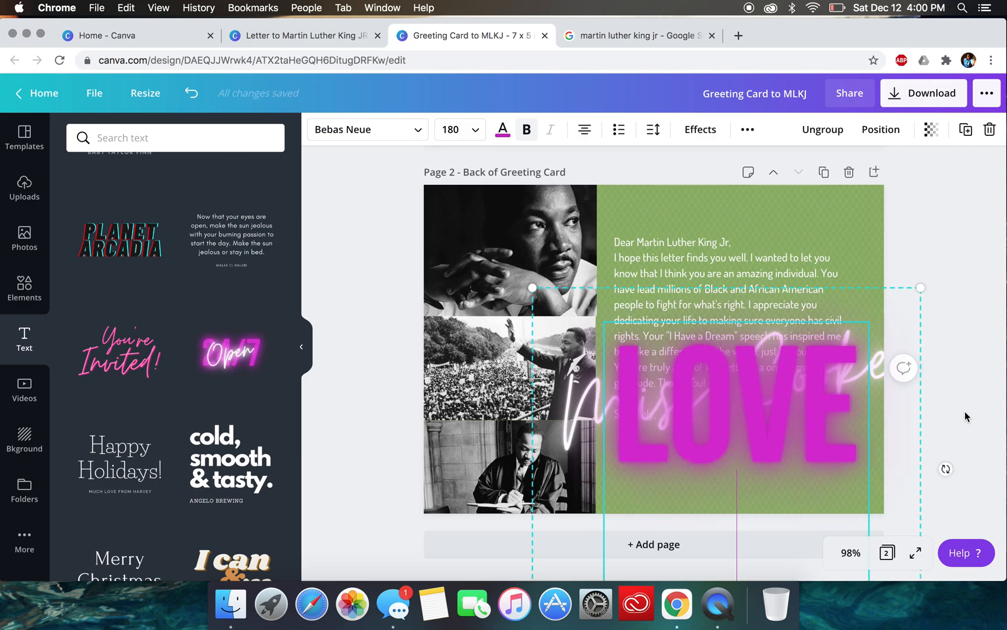
click(973, 318)
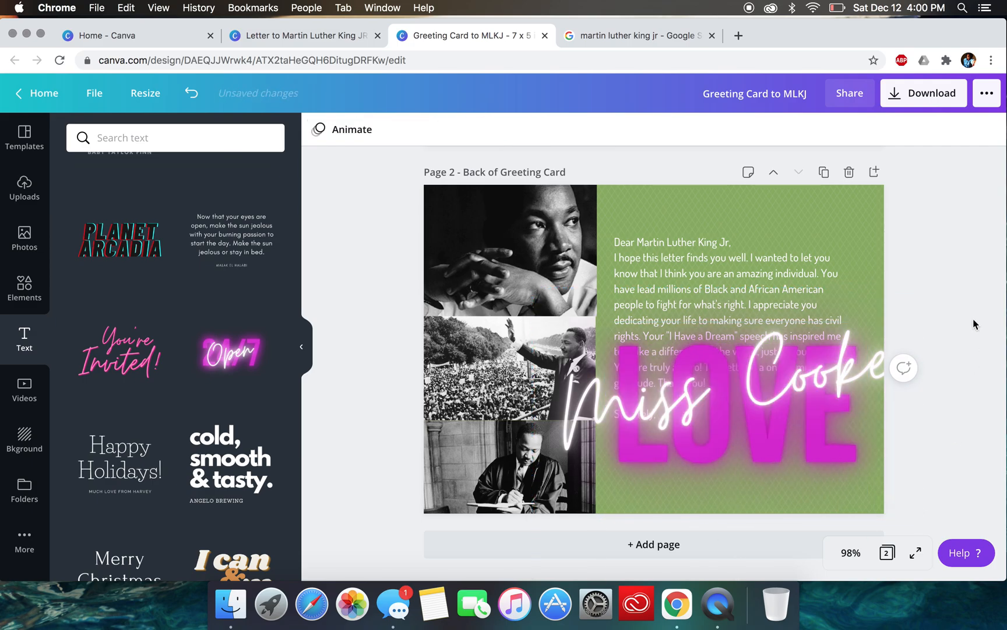
- Scale down the neon signature group and place it beside and below "Sincerely," on the green area
click(833, 383)
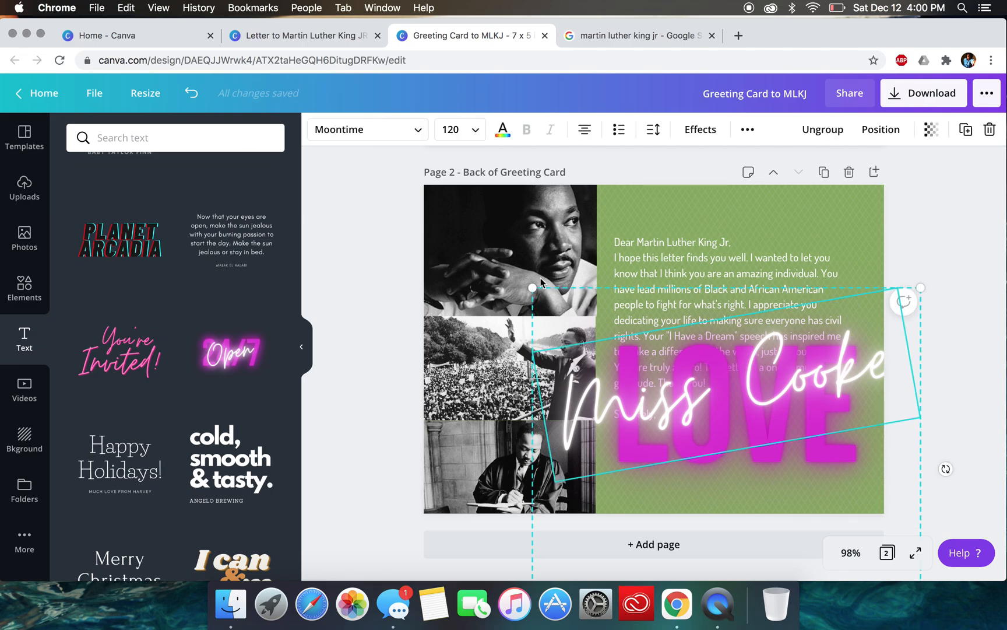
drag(530, 290, 701, 446)
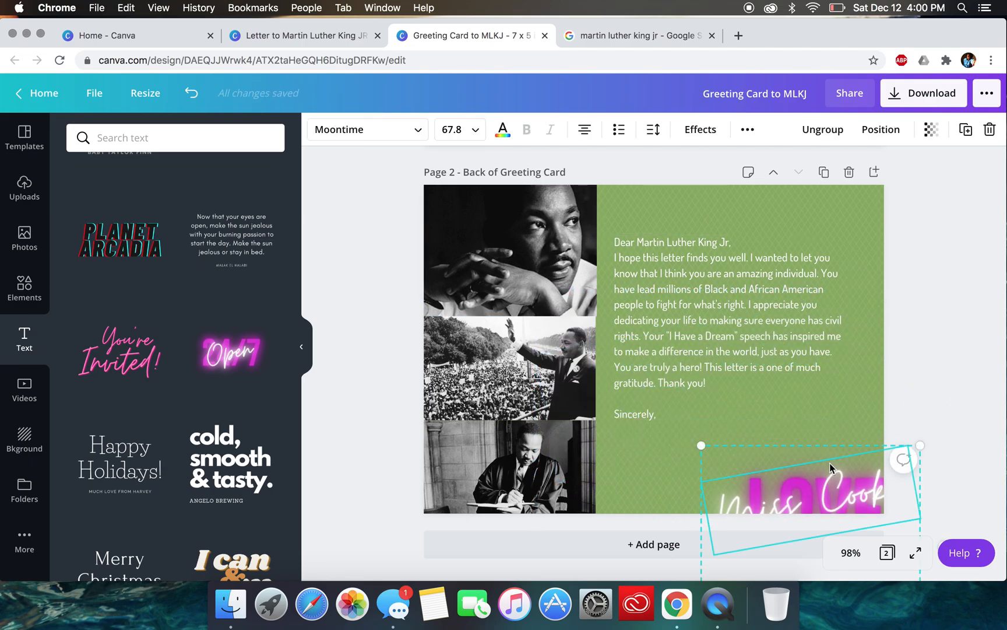
drag(838, 475, 783, 408)
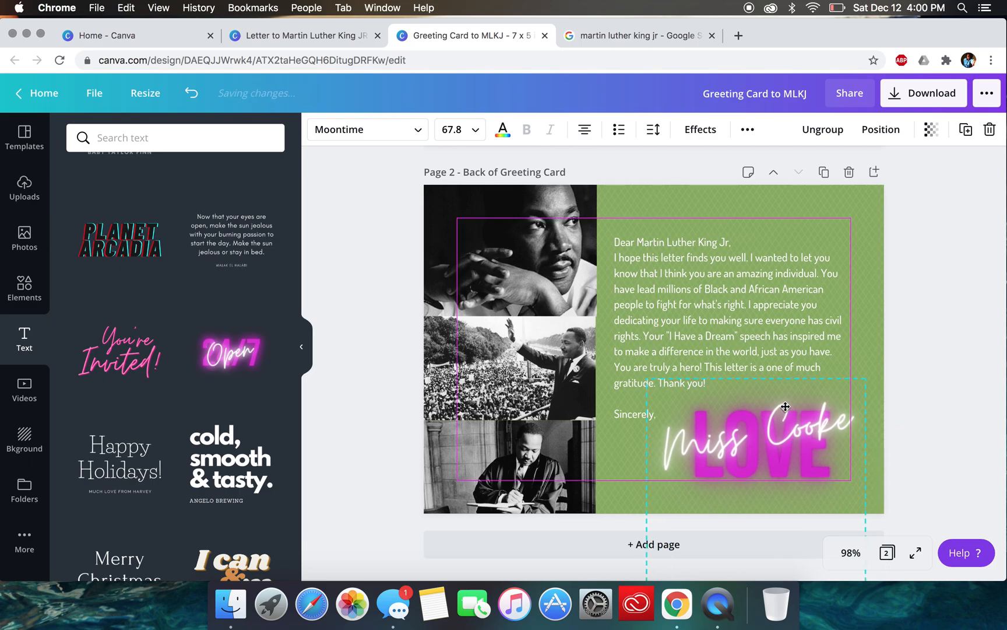
click(923, 341)
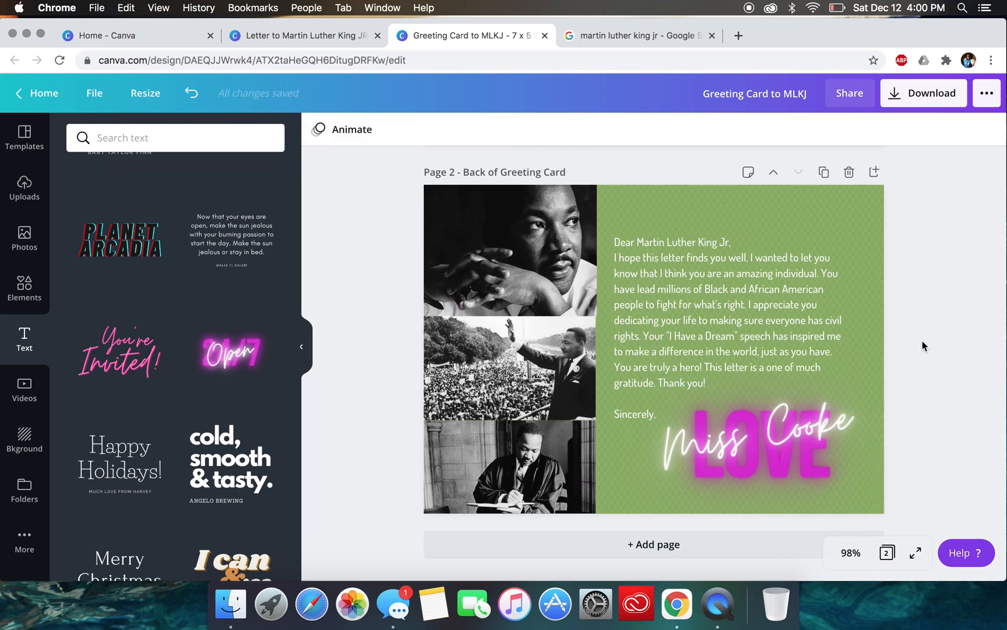
scroll(922, 341, up, 10)
scroll(922, 341, down, 10)
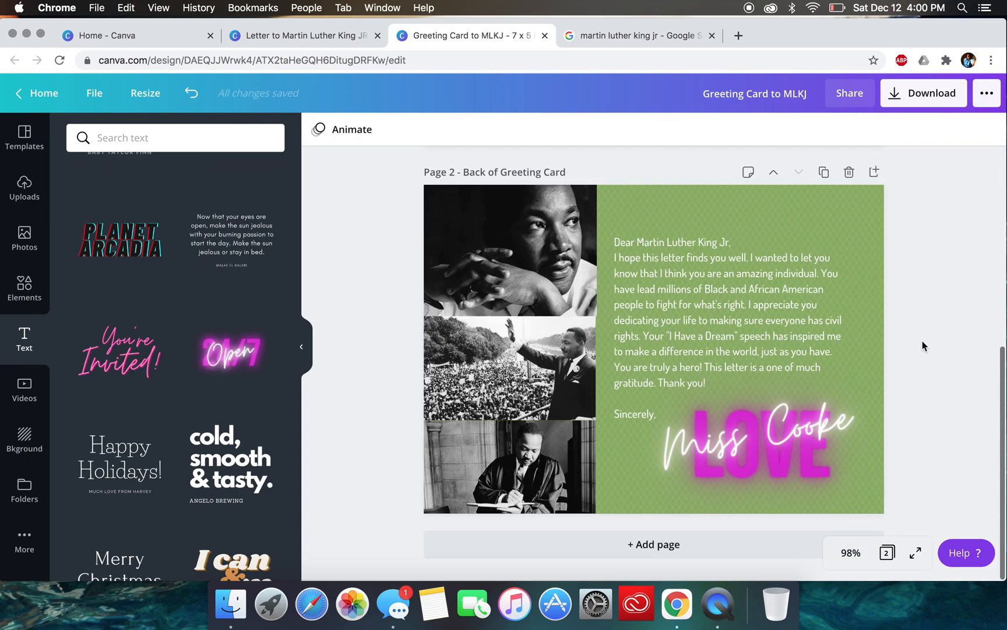
scroll(922, 341, up, 6)
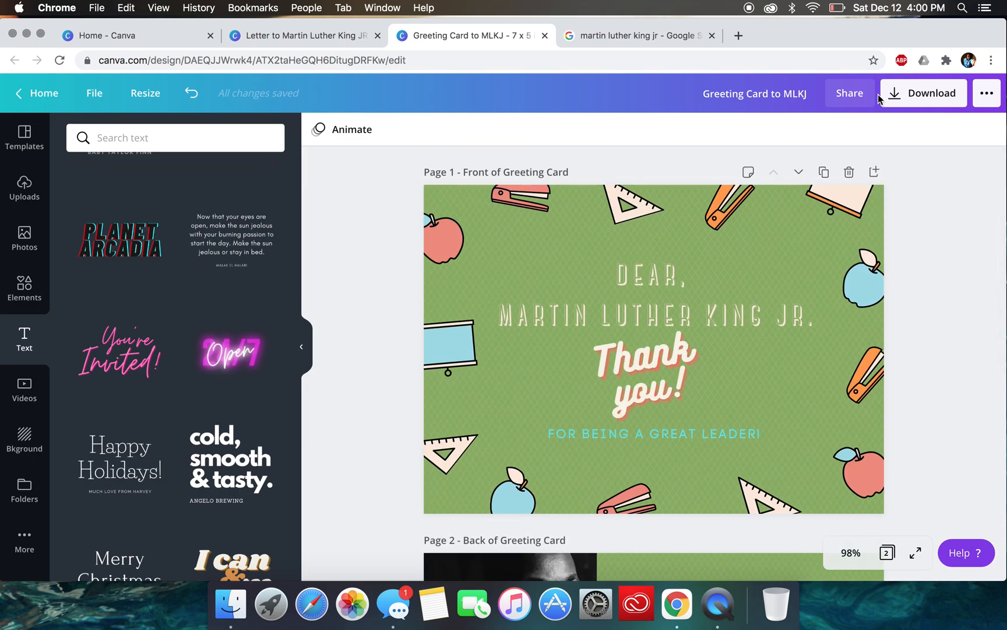
click(836, 7)
click(837, 5)
- Open the design's sharing options, look up recipients starting with "m", and clear the search
click(843, 98)
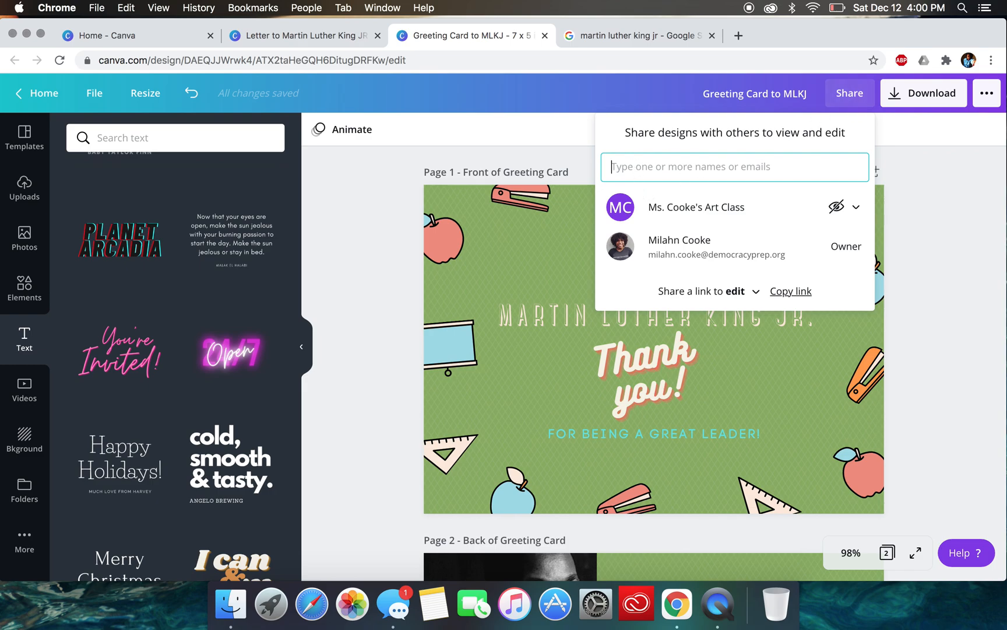
text(m)
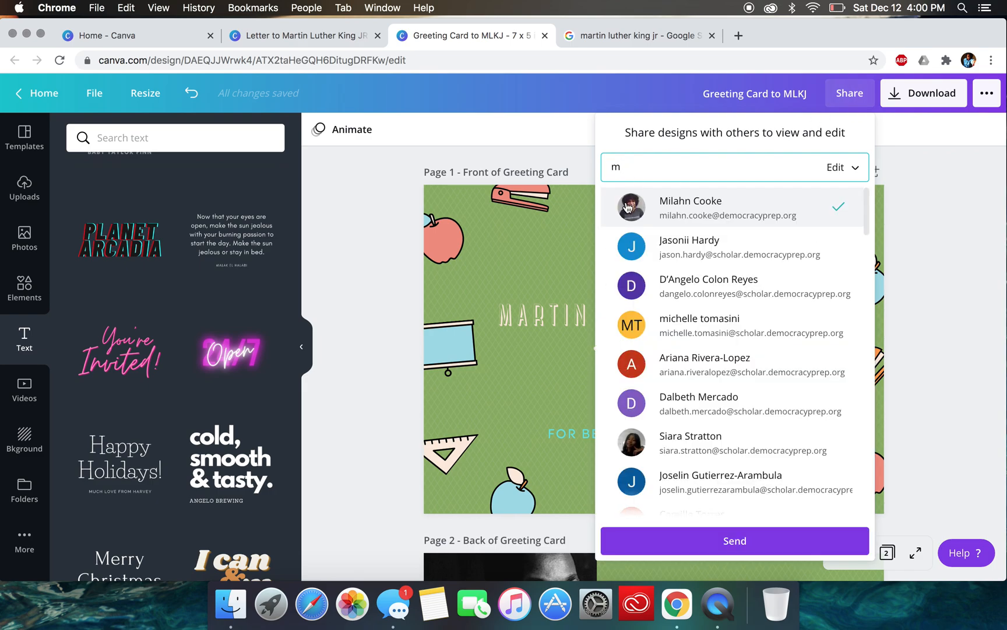
key(BackSpace)
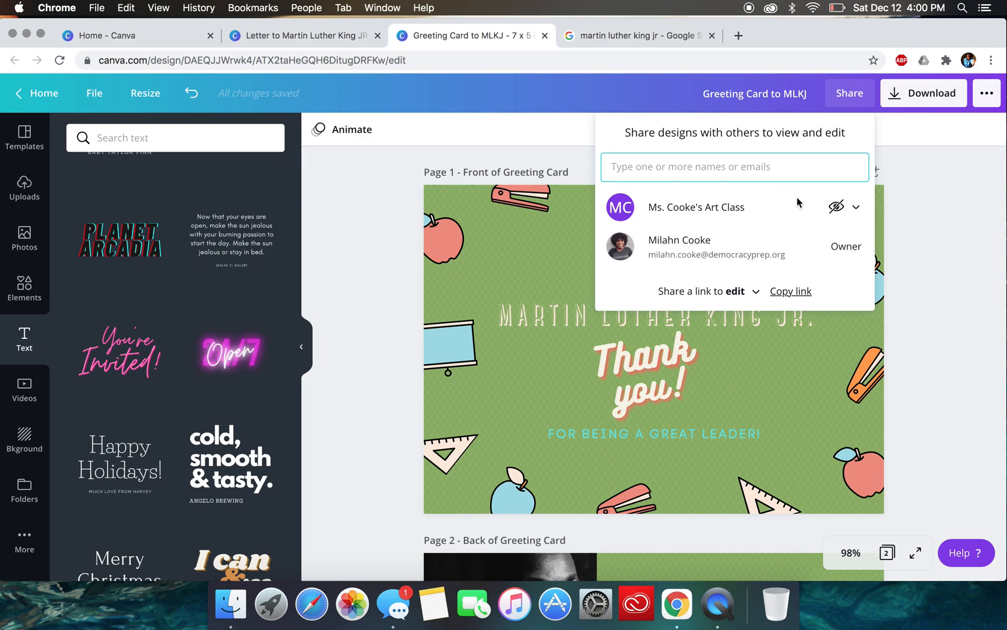
- Download all pages of the greeting card as PNG files
click(902, 102)
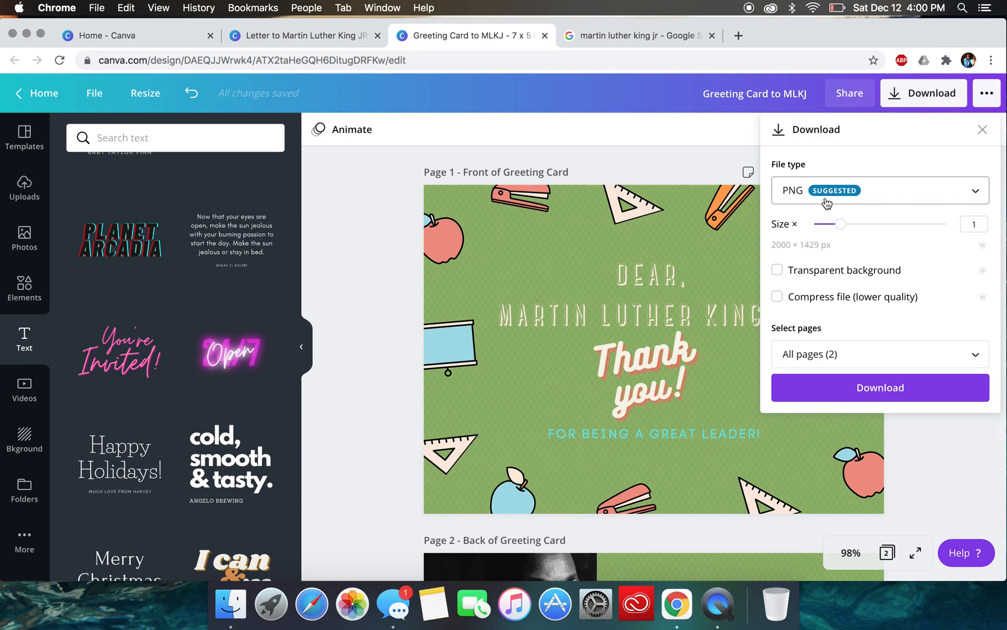
click(830, 357)
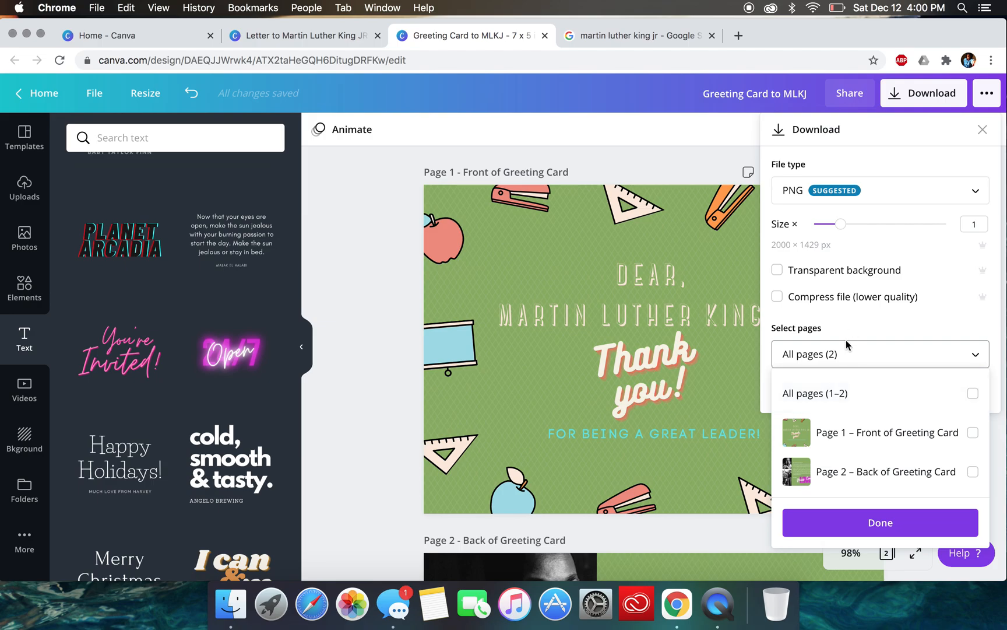
click(843, 356)
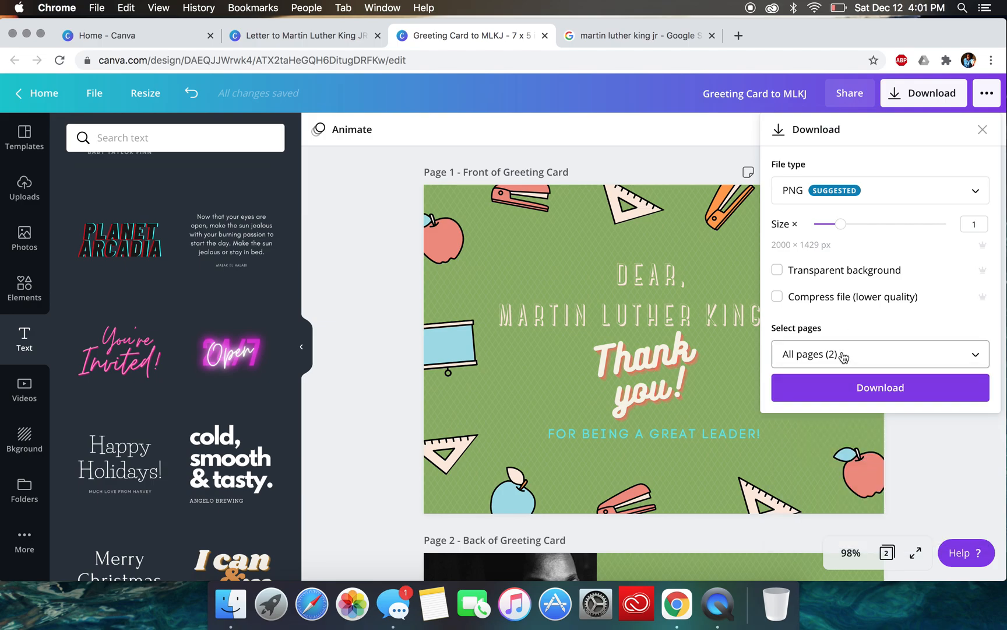
click(877, 386)
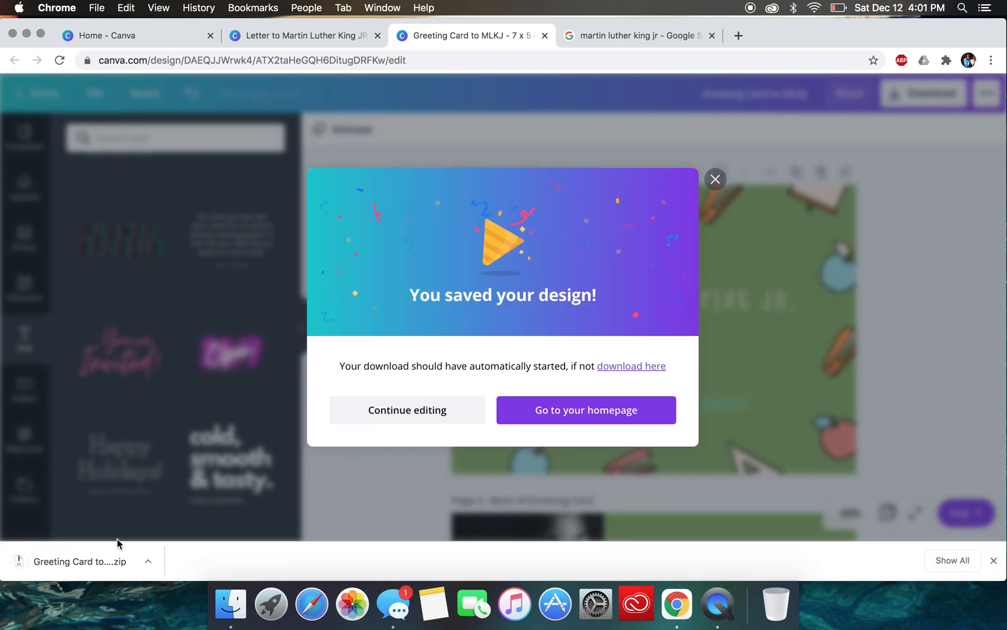
- Open the downloaded Greeting Card to MLKJ archive, view 1.png and 2.png from its folder, and return to the design in Canva
click(45, 564)
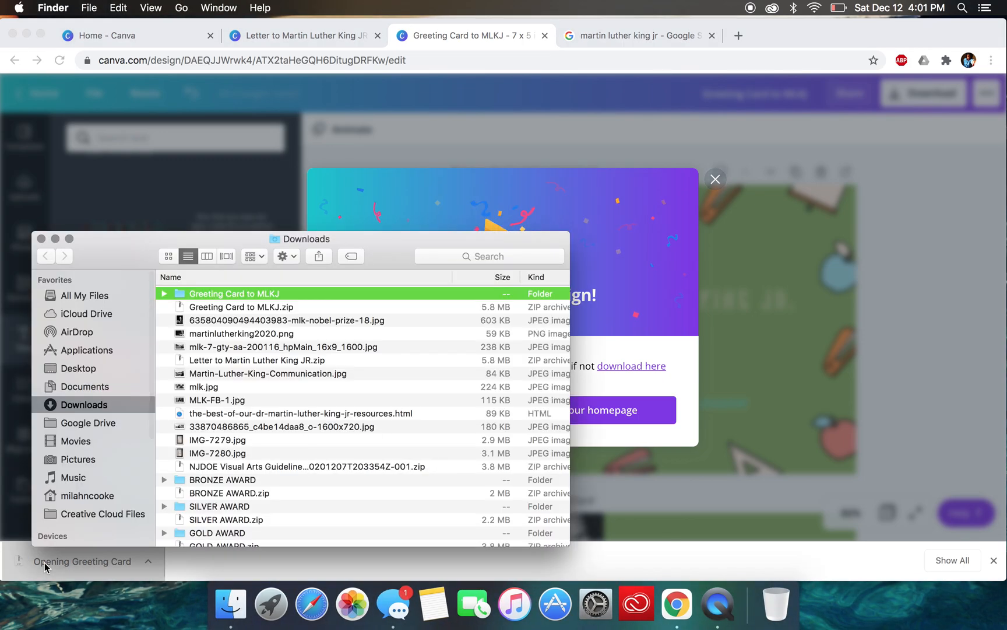
double_click(231, 294)
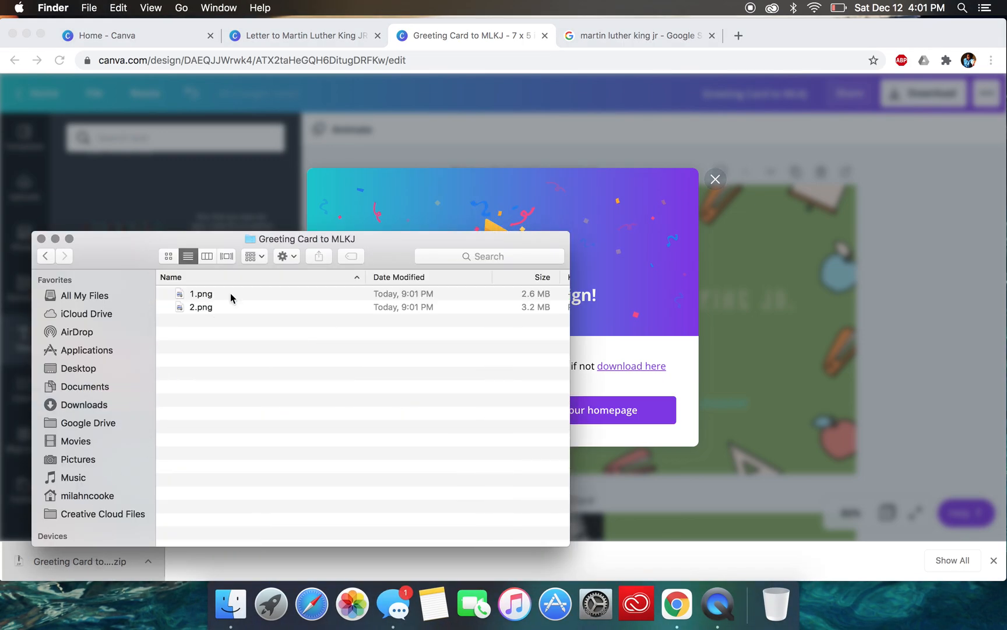
double_click(198, 295)
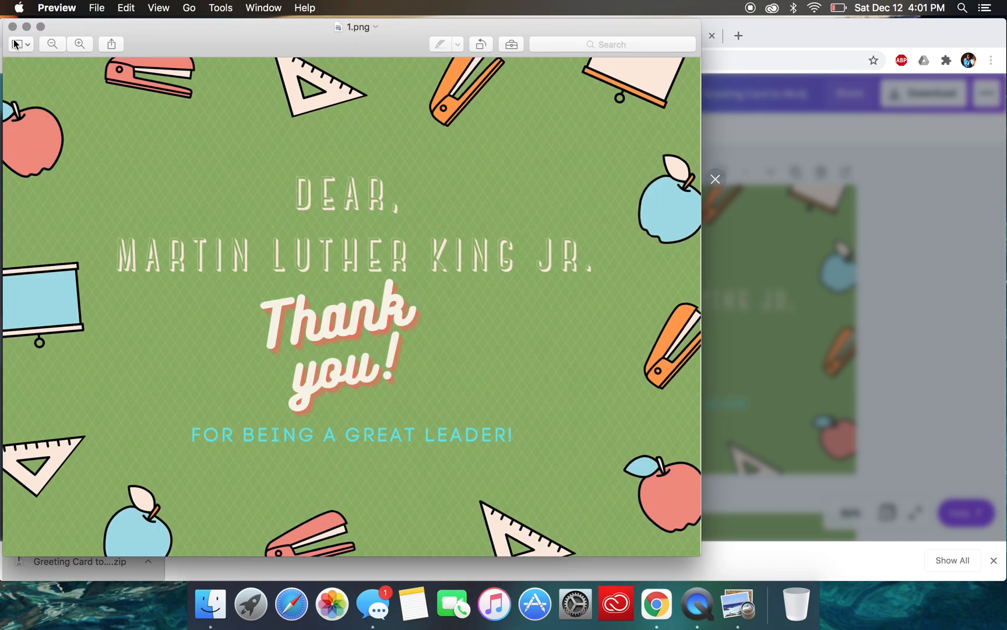
click(13, 27)
double_click(220, 307)
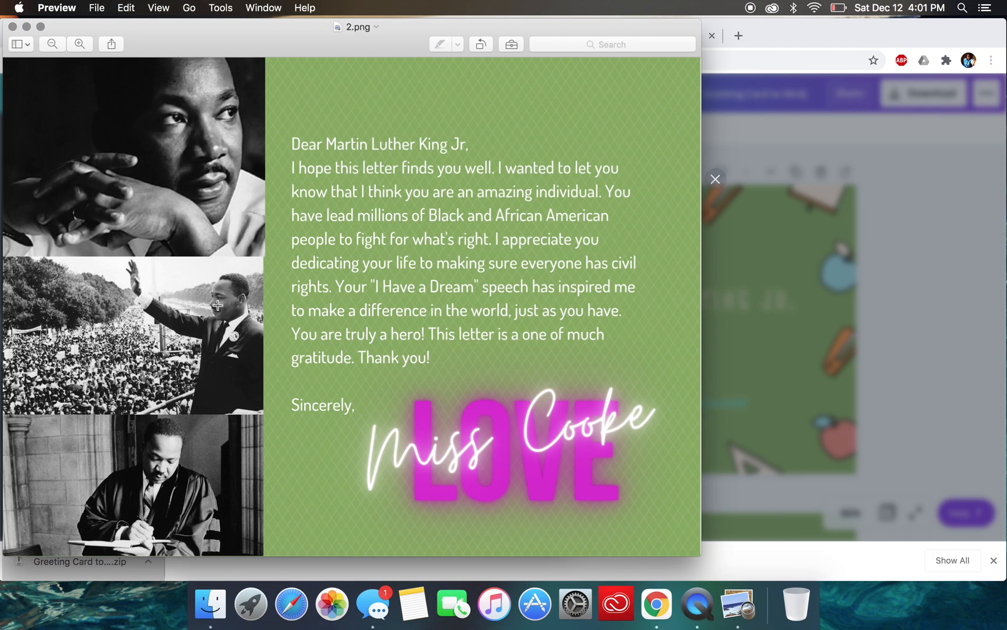
click(12, 27)
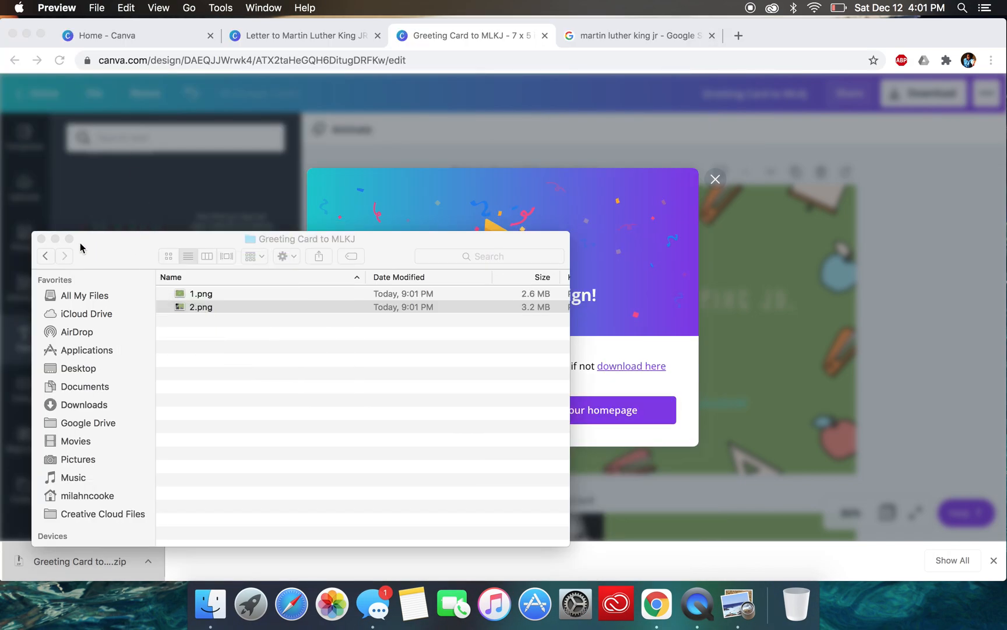
click(39, 234)
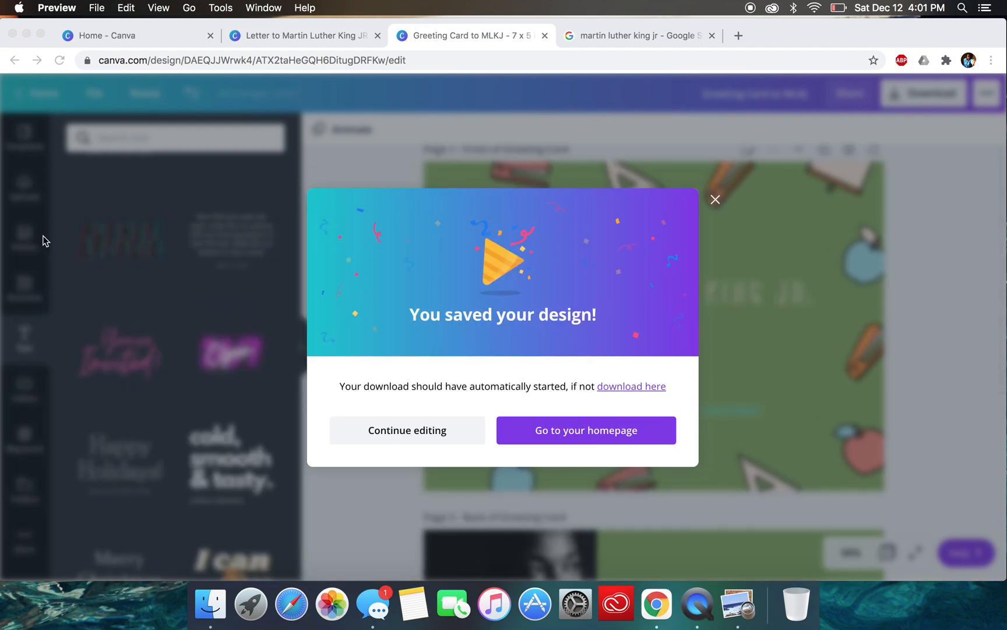
click(716, 199)
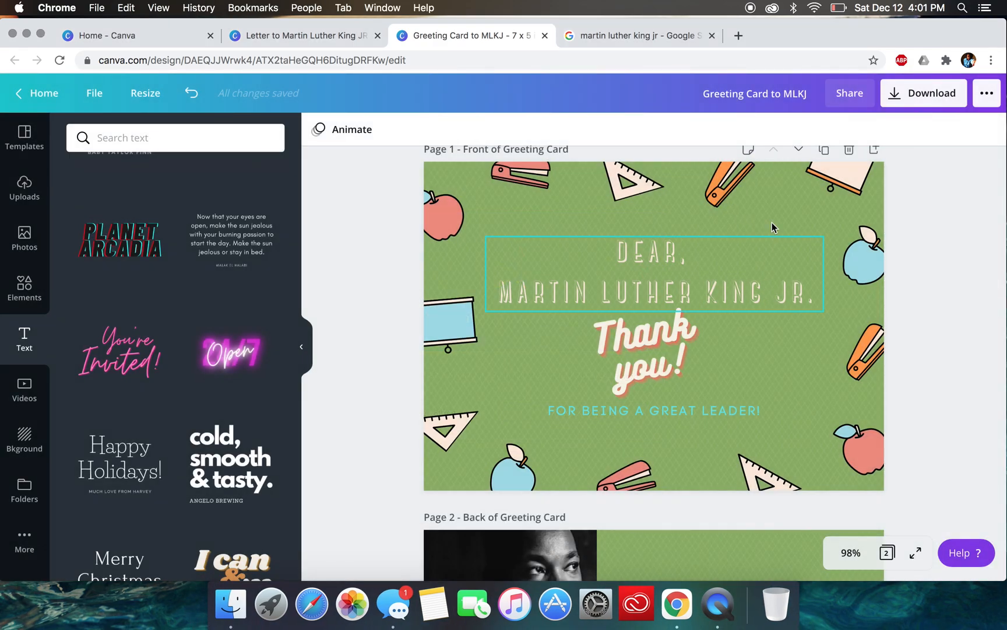